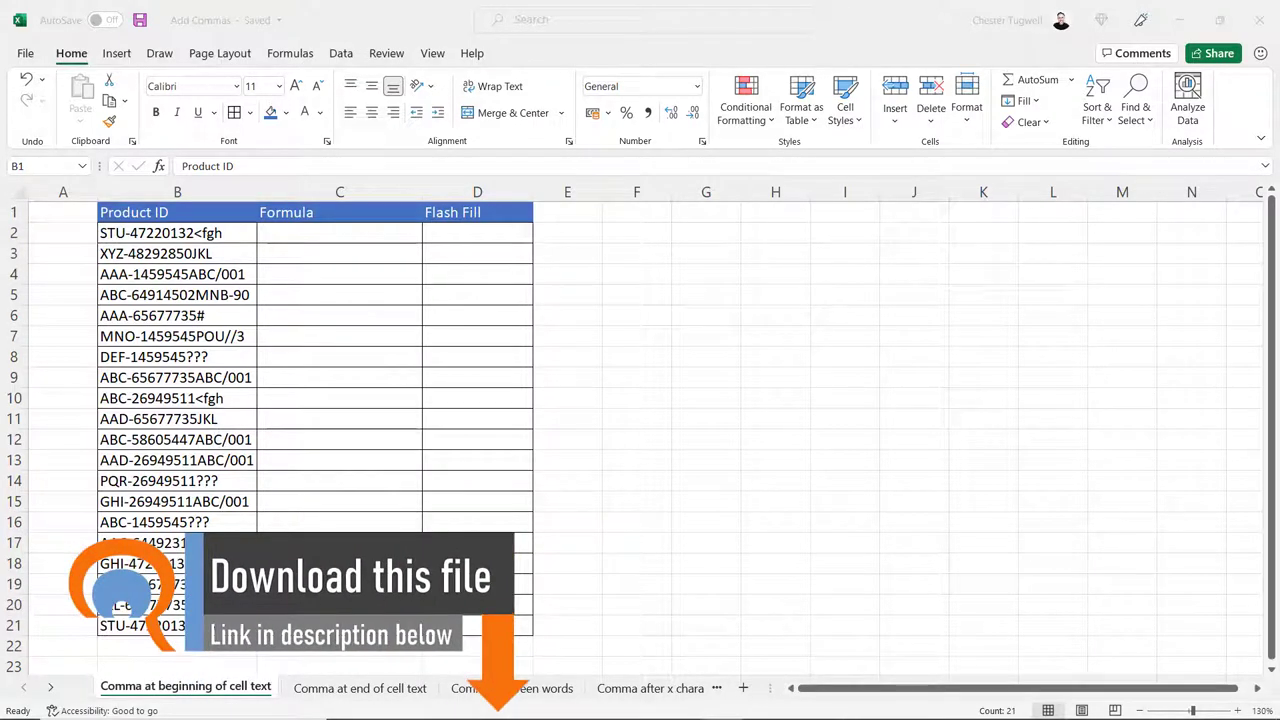
Step: Look through the workbook's sheets from "Comma at beginning of cell text" to "TEXTJOIN" to see which comma tasks they cover
{"action": "left_click", "coordinate": [52, 687]}
{"action": "left_click", "coordinate": [52, 687]}
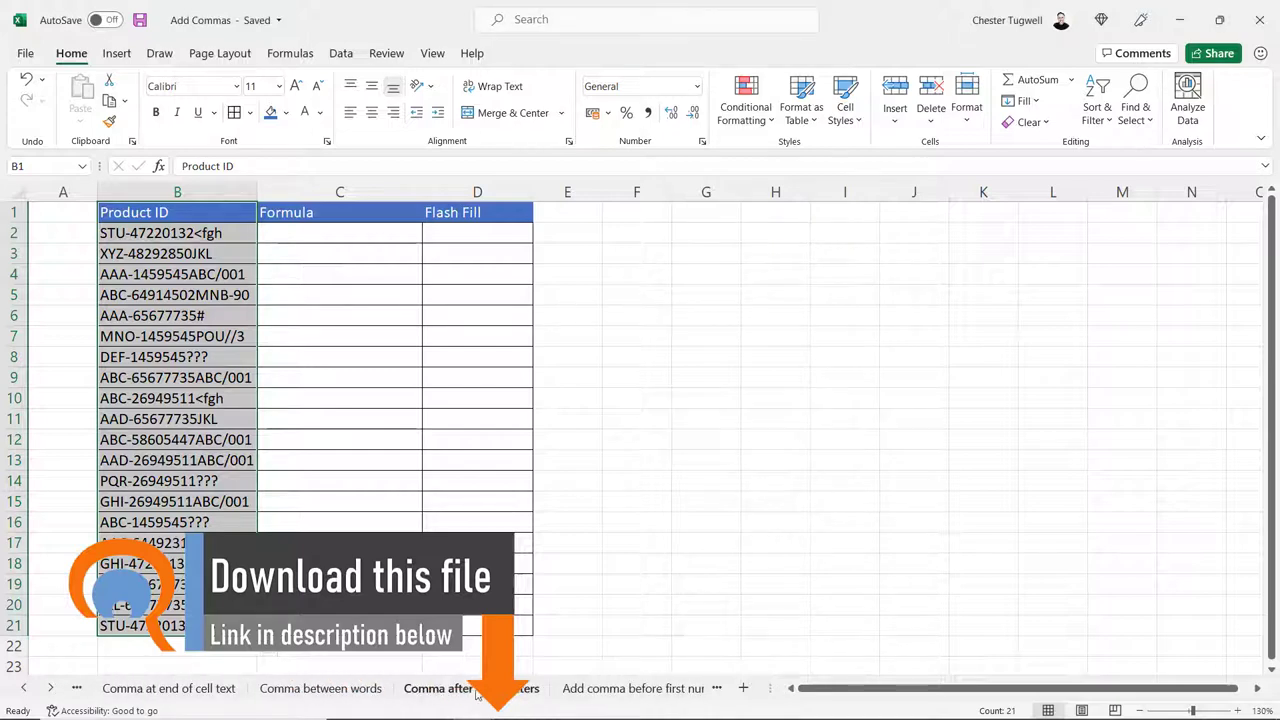
{"action": "left_click", "coordinate": [52, 688]}
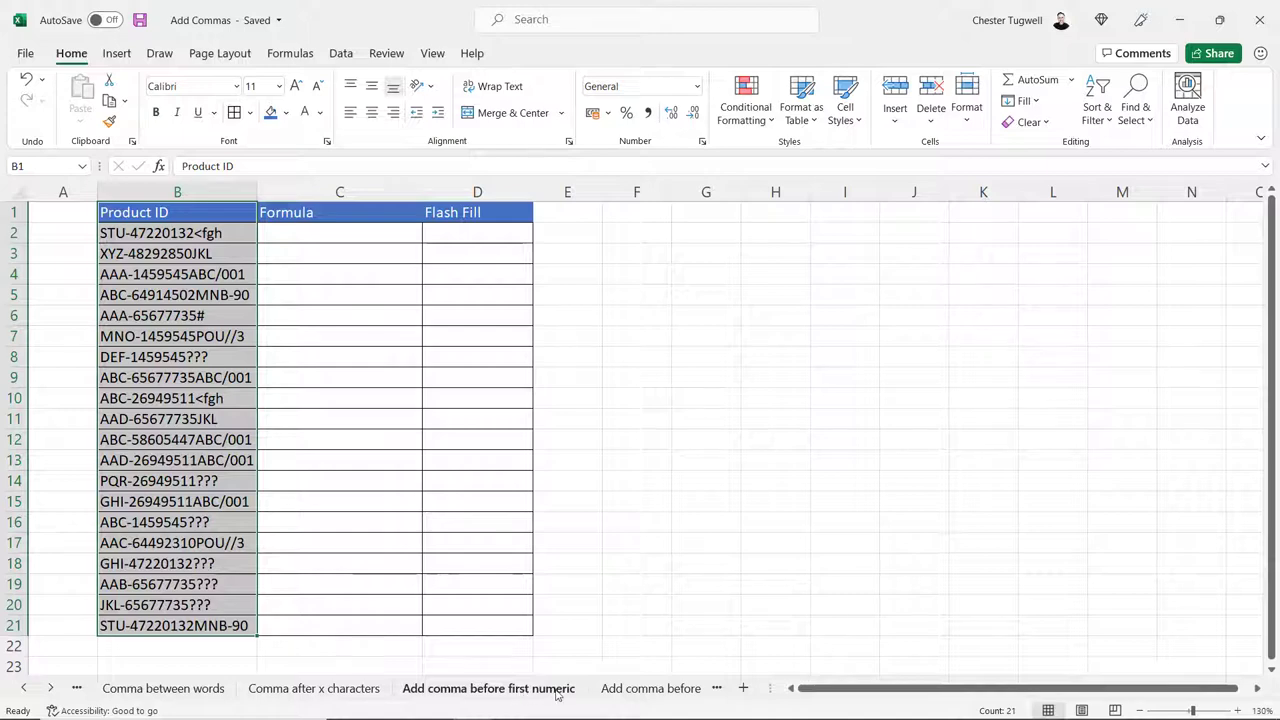
{"action": "left_click", "coordinate": [52, 688]}
{"action": "left_click", "coordinate": [538, 689]}
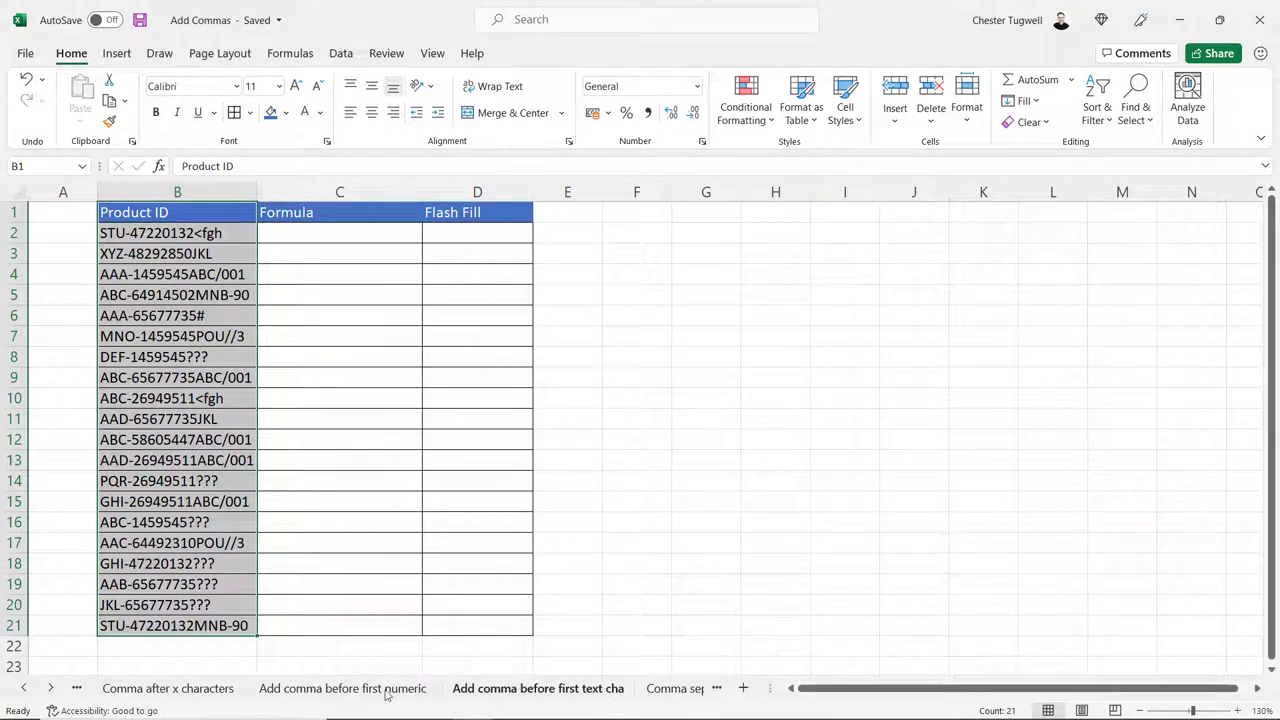
{"action": "left_click", "coordinate": [50, 688]}
{"action": "left_click", "coordinate": [521, 690]}
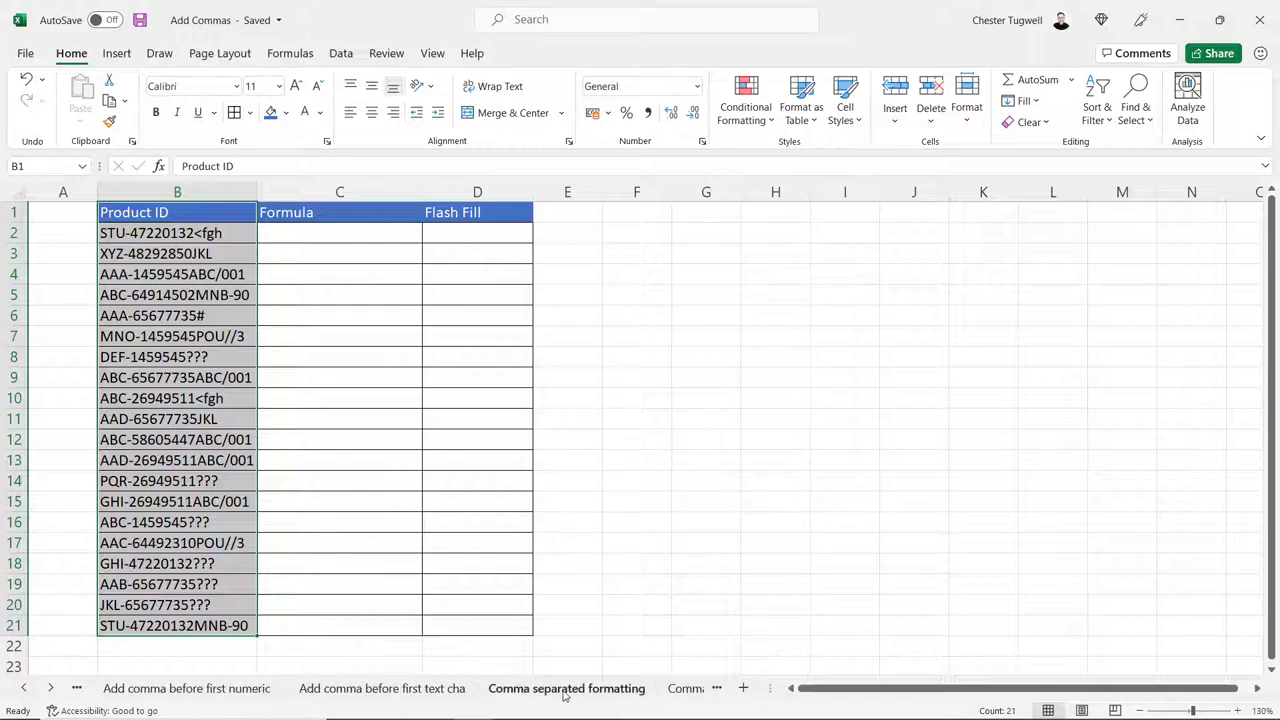
{"action": "left_click", "coordinate": [50, 688]}
{"action": "left_click", "coordinate": [532, 690]}
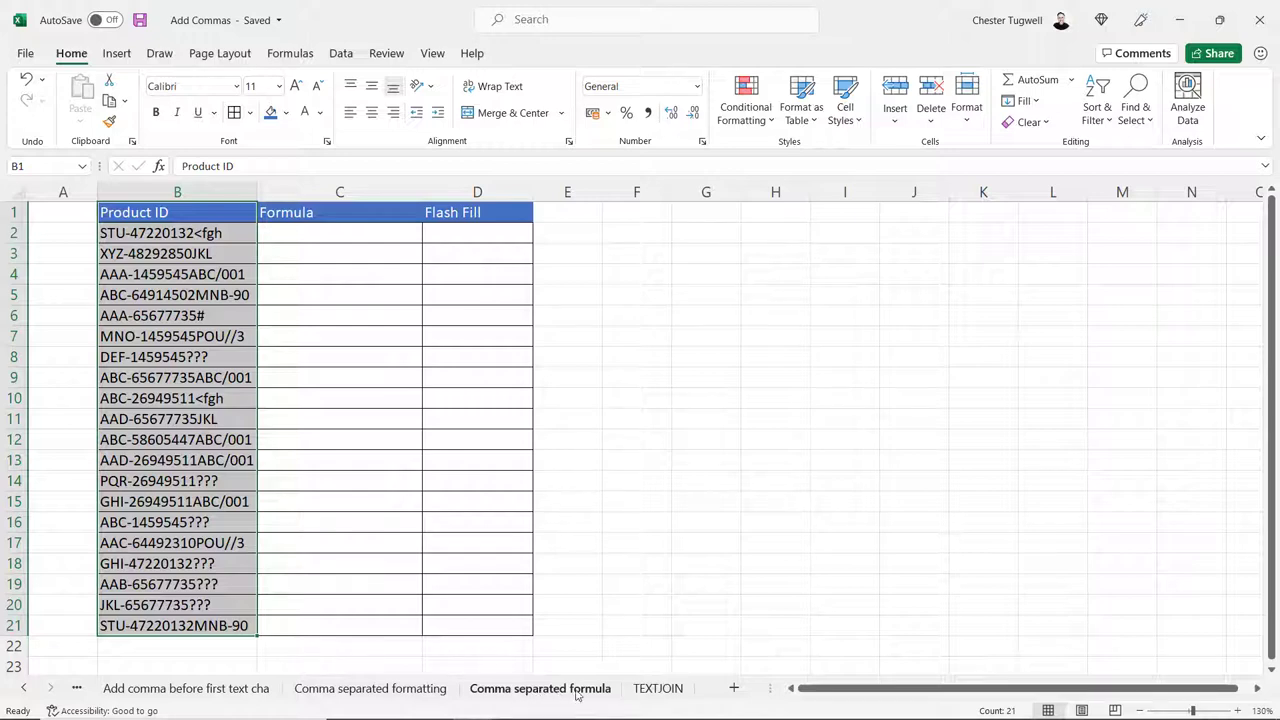
{"action": "left_click", "coordinate": [659, 690]}
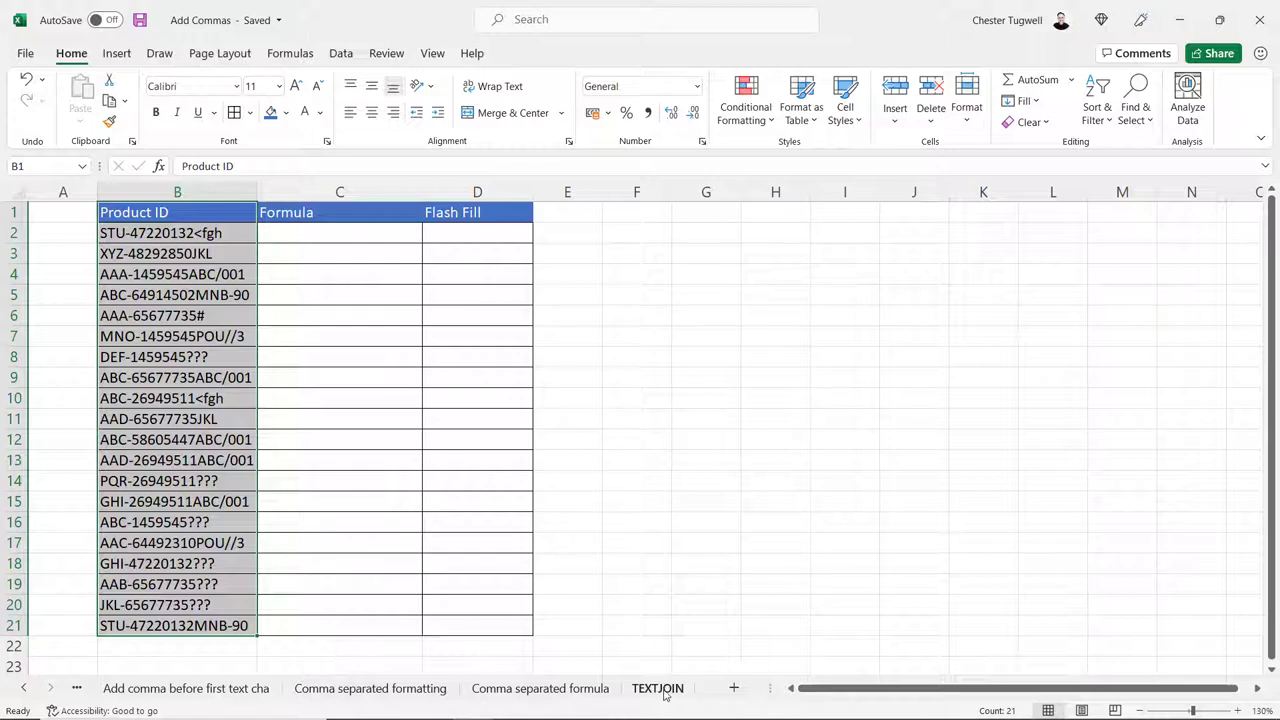
{"action": "left_click", "coordinate": [140, 689]}
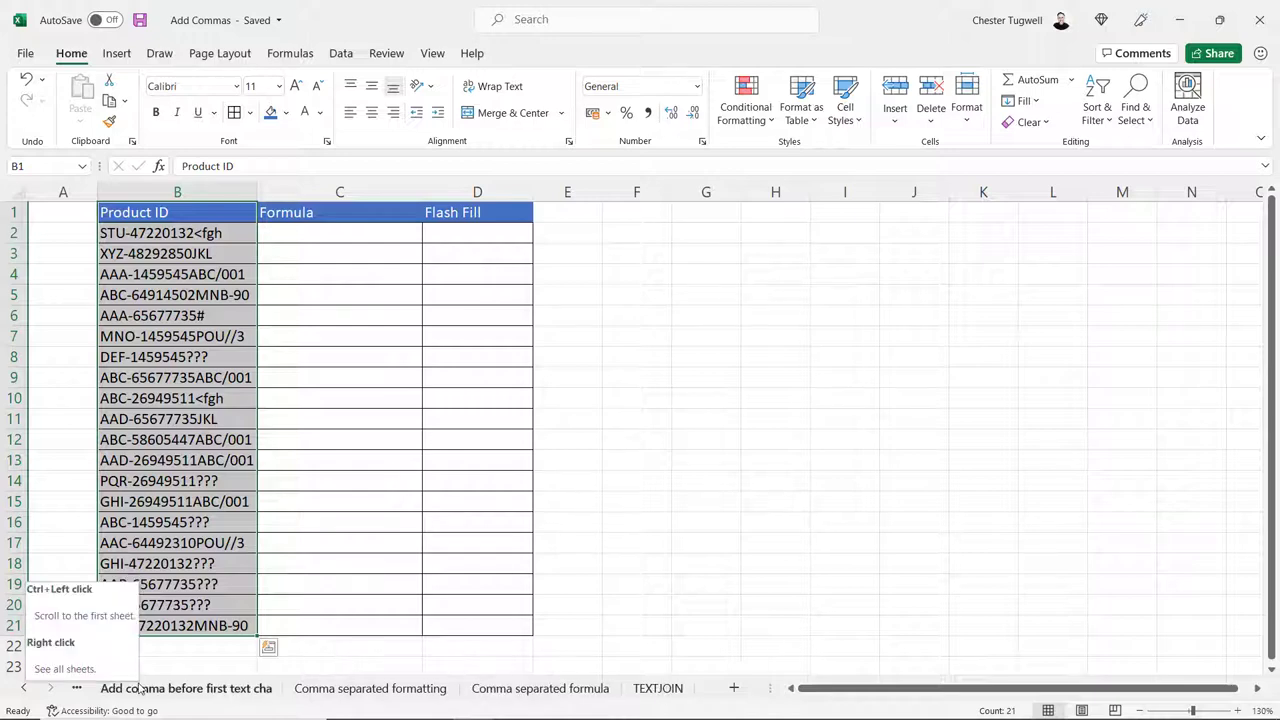
{"action": "left_click", "coordinate": [305, 688]}
{"action": "left_click", "coordinate": [508, 687]}
{"action": "left_click", "coordinate": [627, 687]}
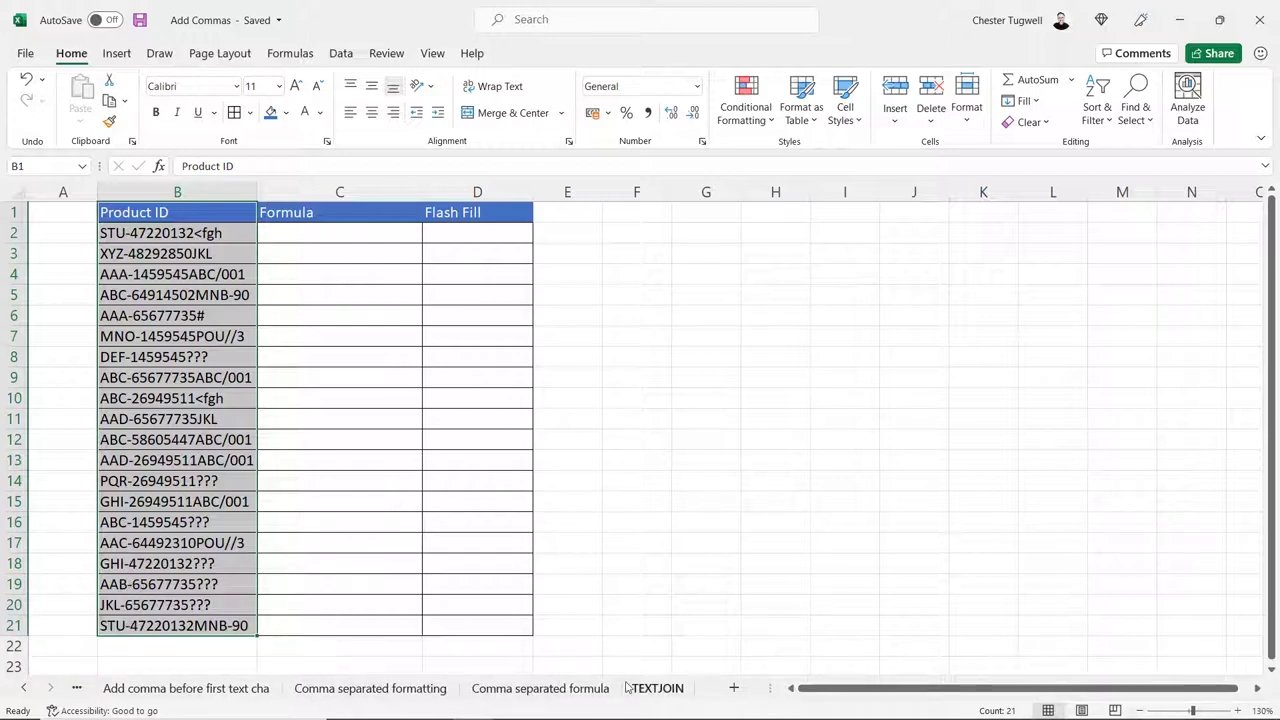
Step: Return to the "Comma at beginning of cell text" sheet
{"action": "left_click", "coordinate": [27, 688]}
{"action": "left_click", "coordinate": [27, 688]}
{"action": "left_click", "coordinate": [27, 688]}
{"action": "left_click", "coordinate": [27, 688]}
{"action": "left_click", "coordinate": [27, 688]}
{"action": "left_click", "coordinate": [27, 688]}
{"action": "left_click", "coordinate": [173, 688]}
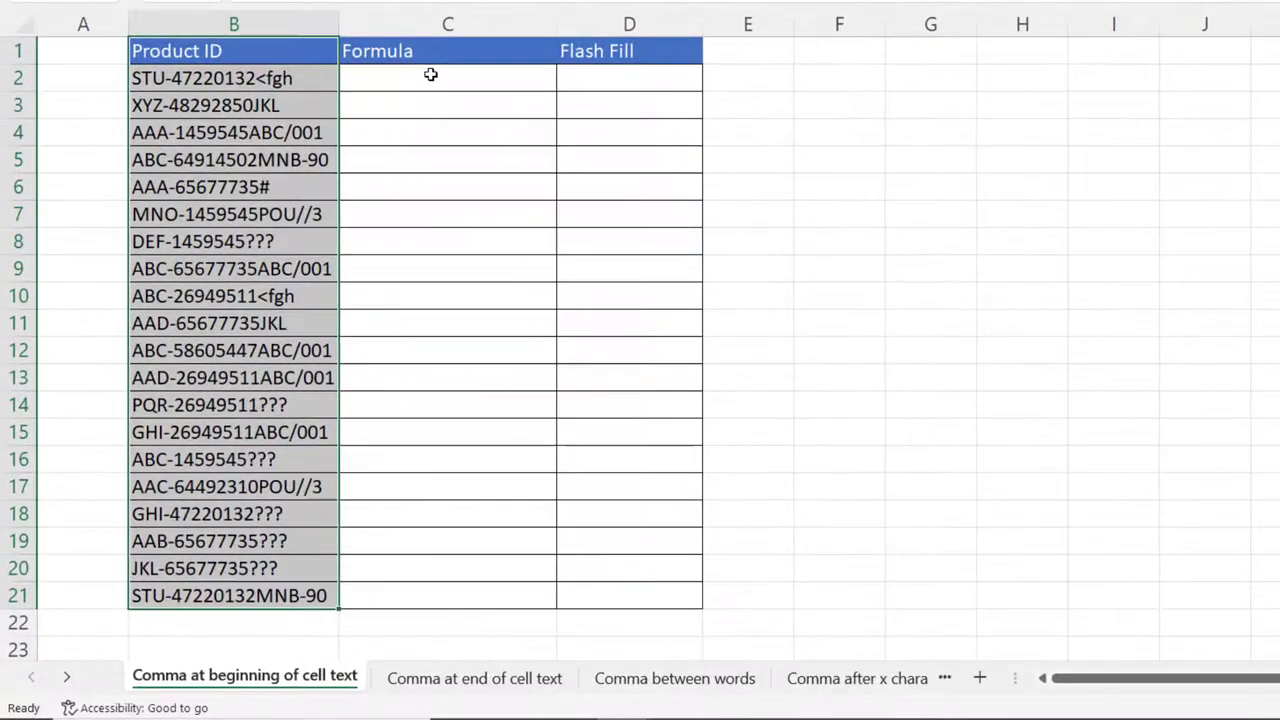
Step: Enter the formula =","&B2 in C2 and fill it down the Formula column to C21
{"action": "left_click", "coordinate": [431, 76]}
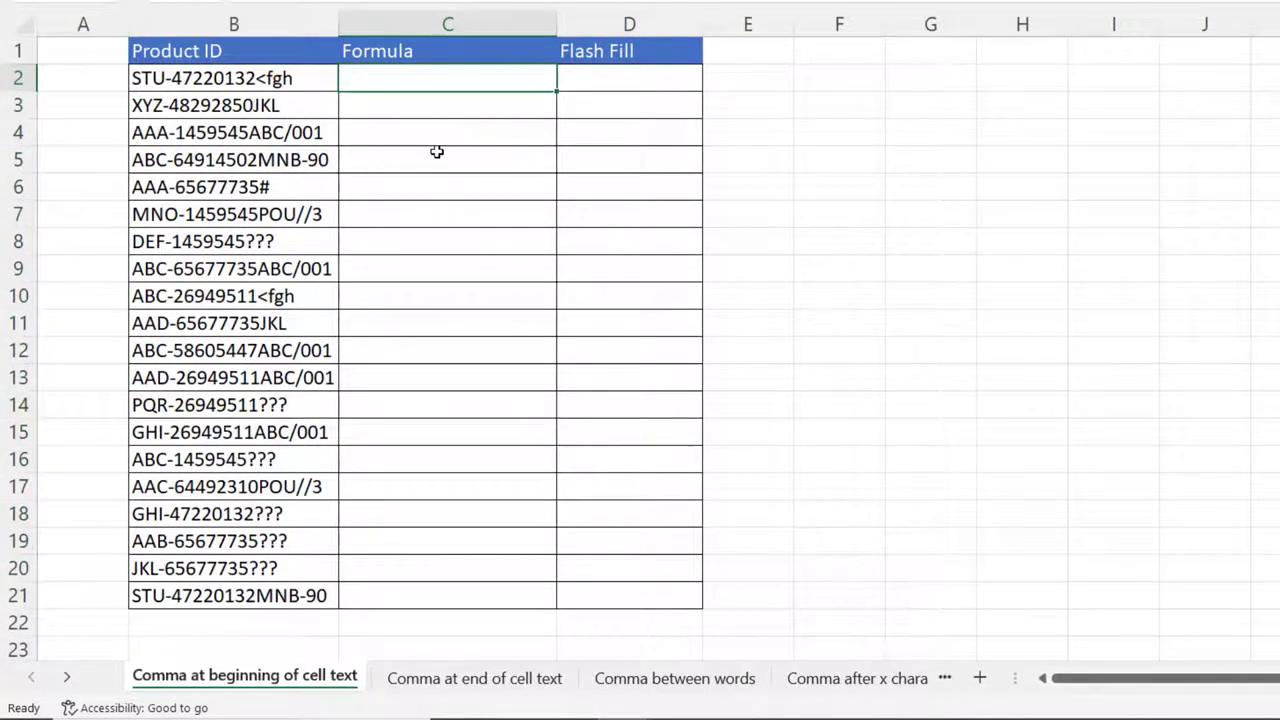
{"action": "type", "text": "="}
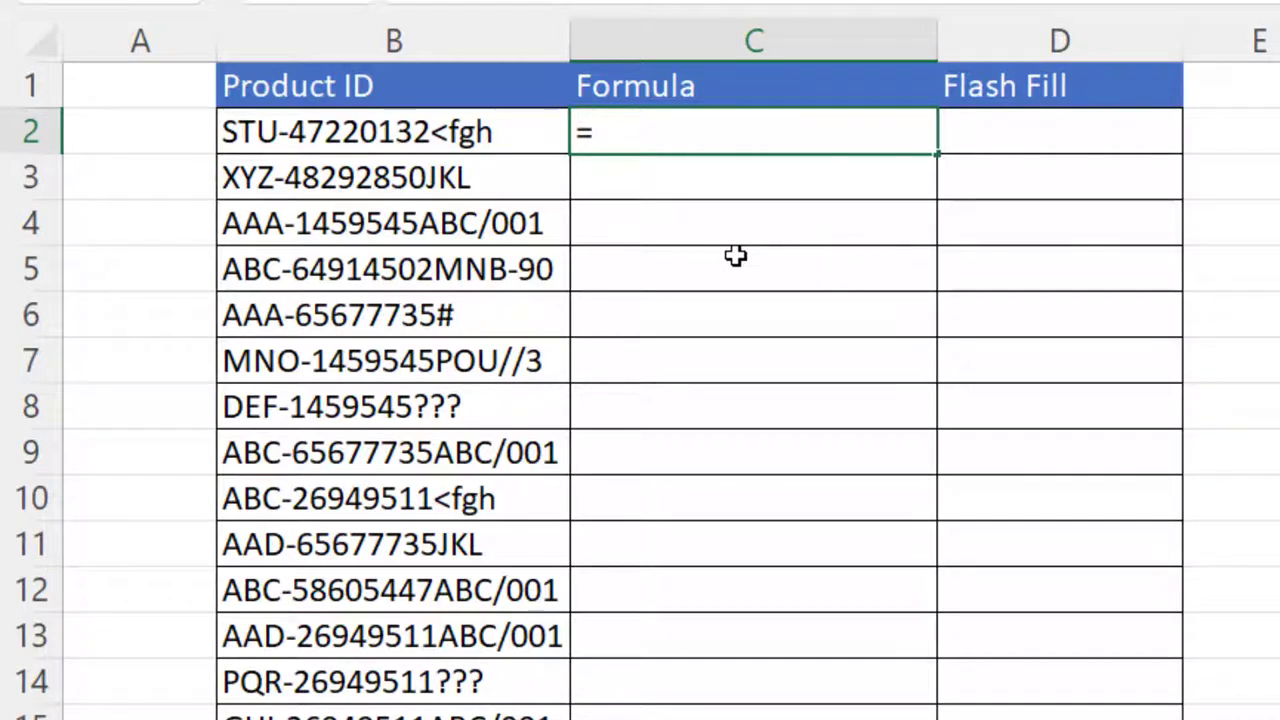
{"action": "type", "text": "\",\"&"}
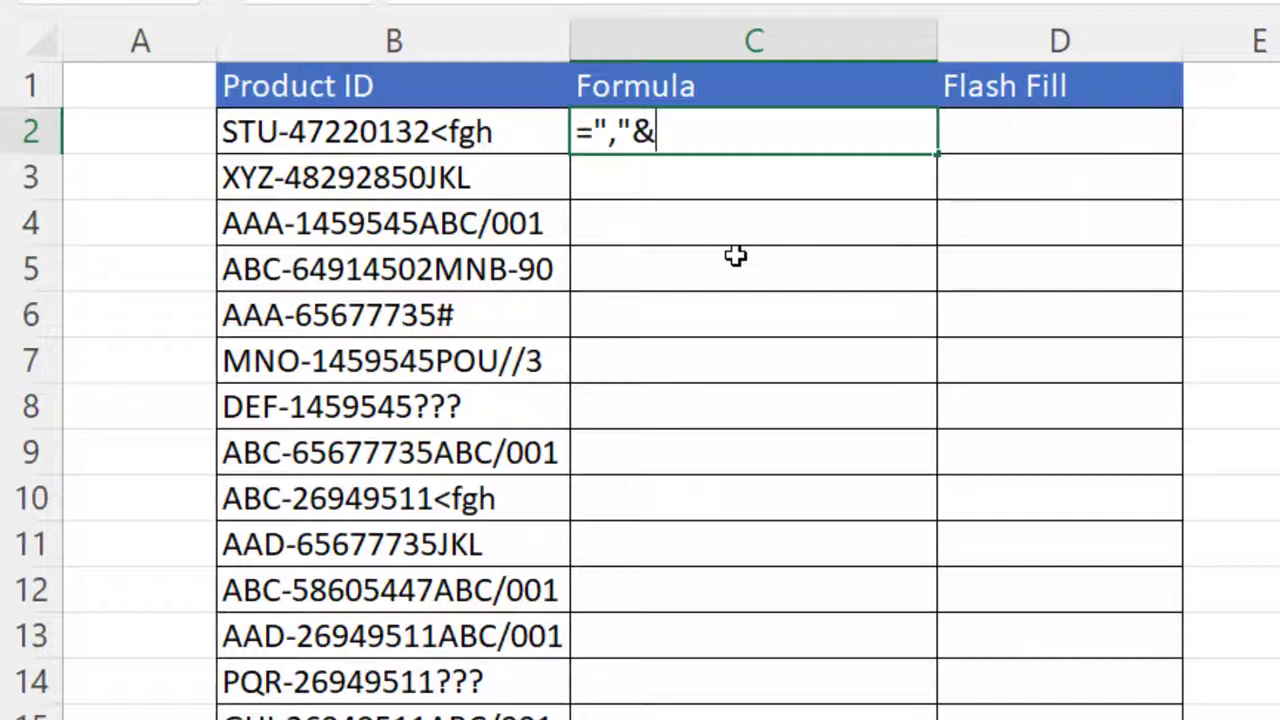
{"action": "left_click", "coordinate": [378, 135]}
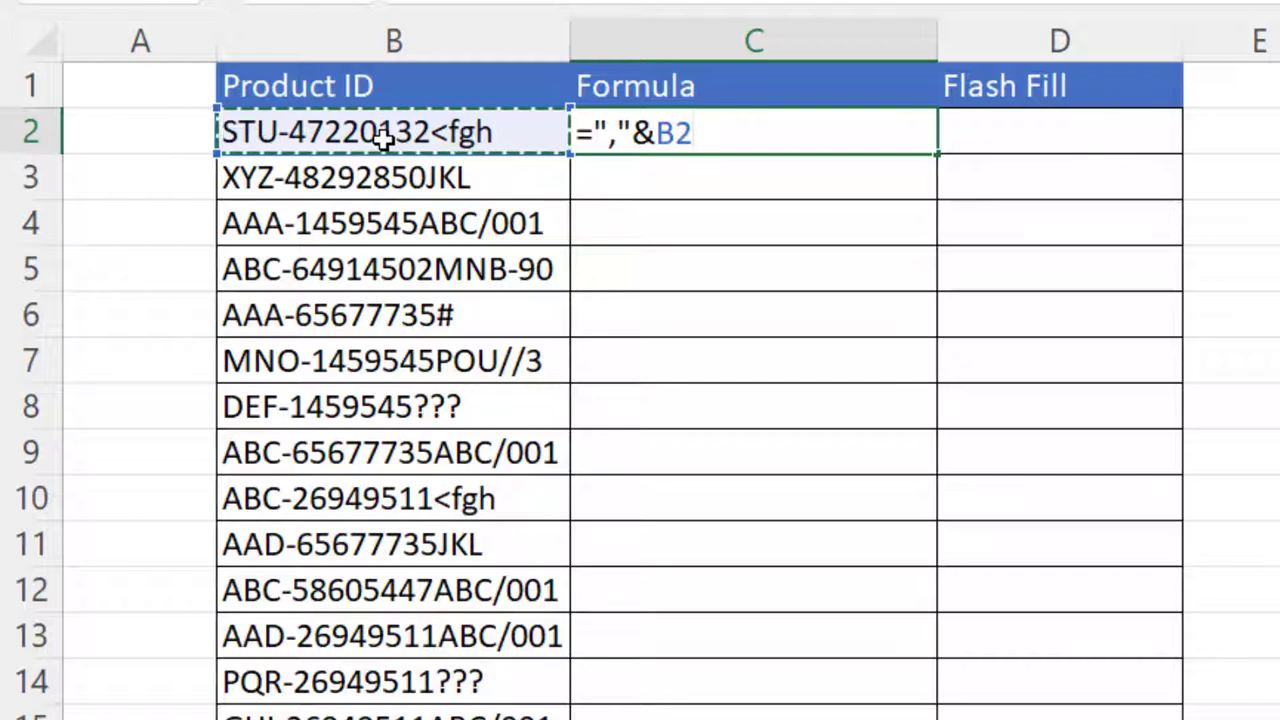
{"action": "key", "text": "Return"}
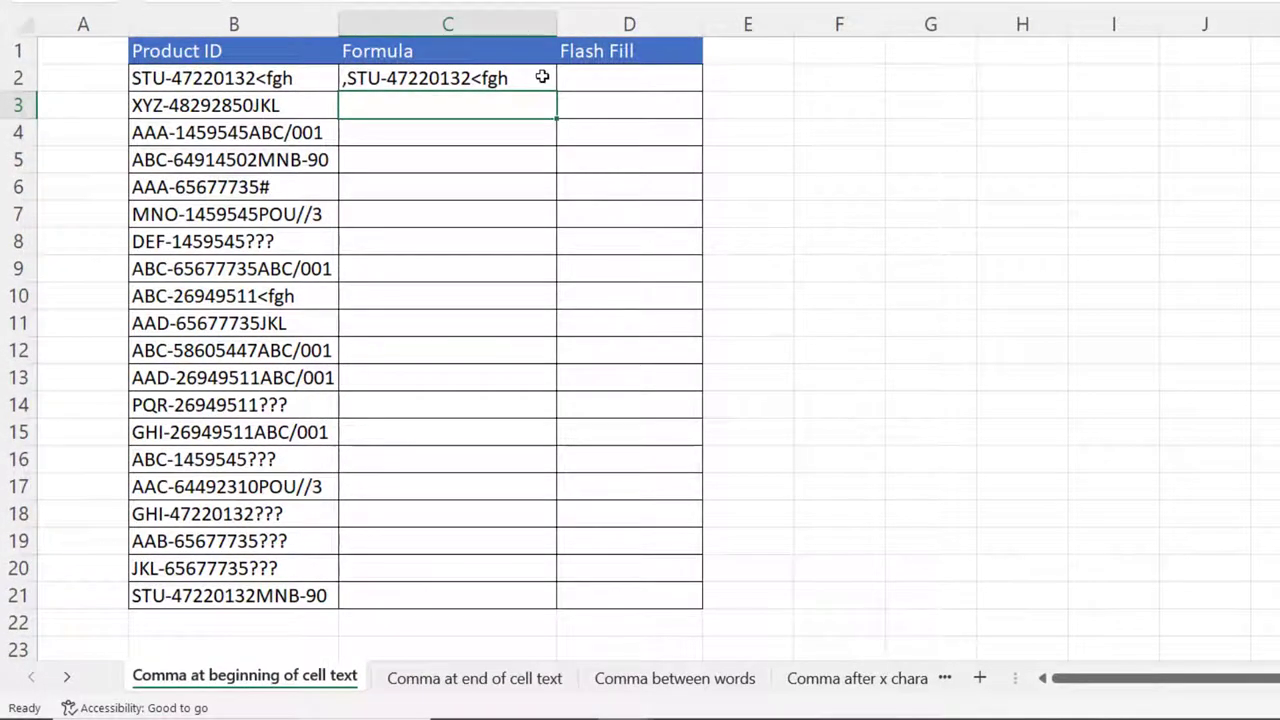
{"action": "left_click", "coordinate": [854, 128]}
{"action": "double_click", "coordinate": [555, 92]}
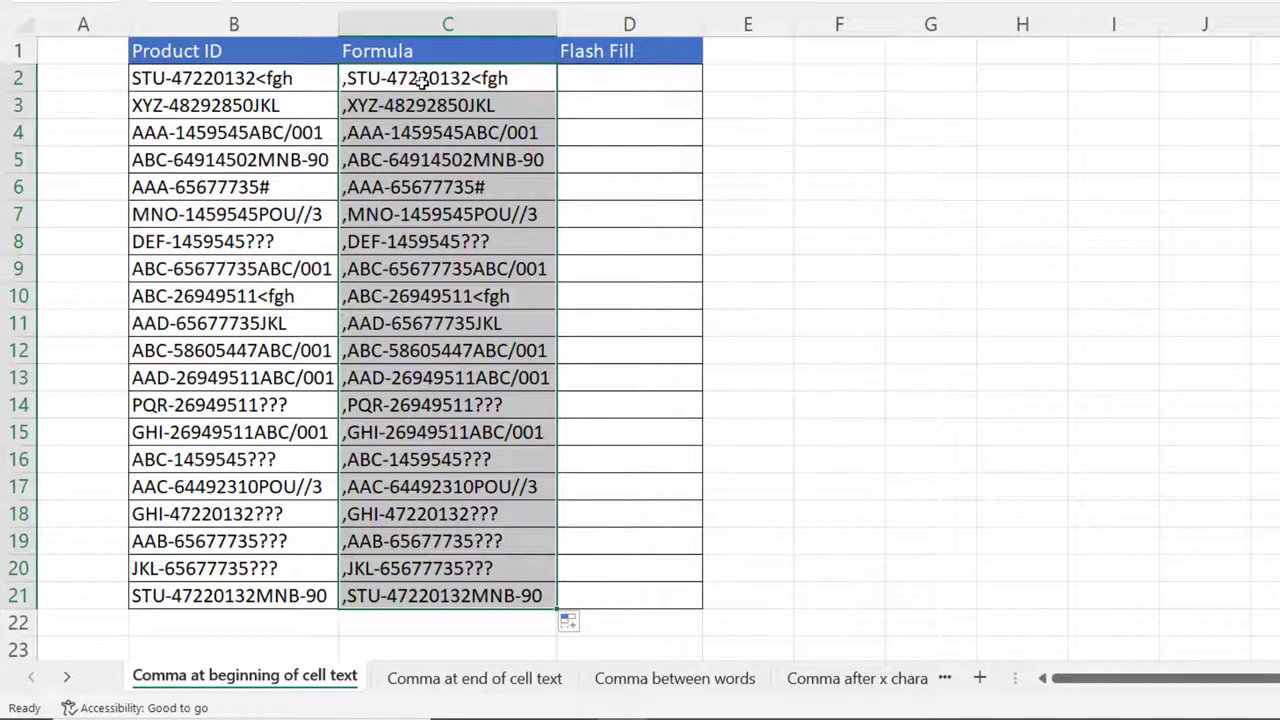
Step: Copy the text of B2 and enter it in D2 with a leading comma, as ,STU-47220132<fgh
{"action": "double_click", "coordinate": [262, 79]}
{"action": "left_click_drag", "start_coordinate": [294, 79], "coordinate": [67, 82]}
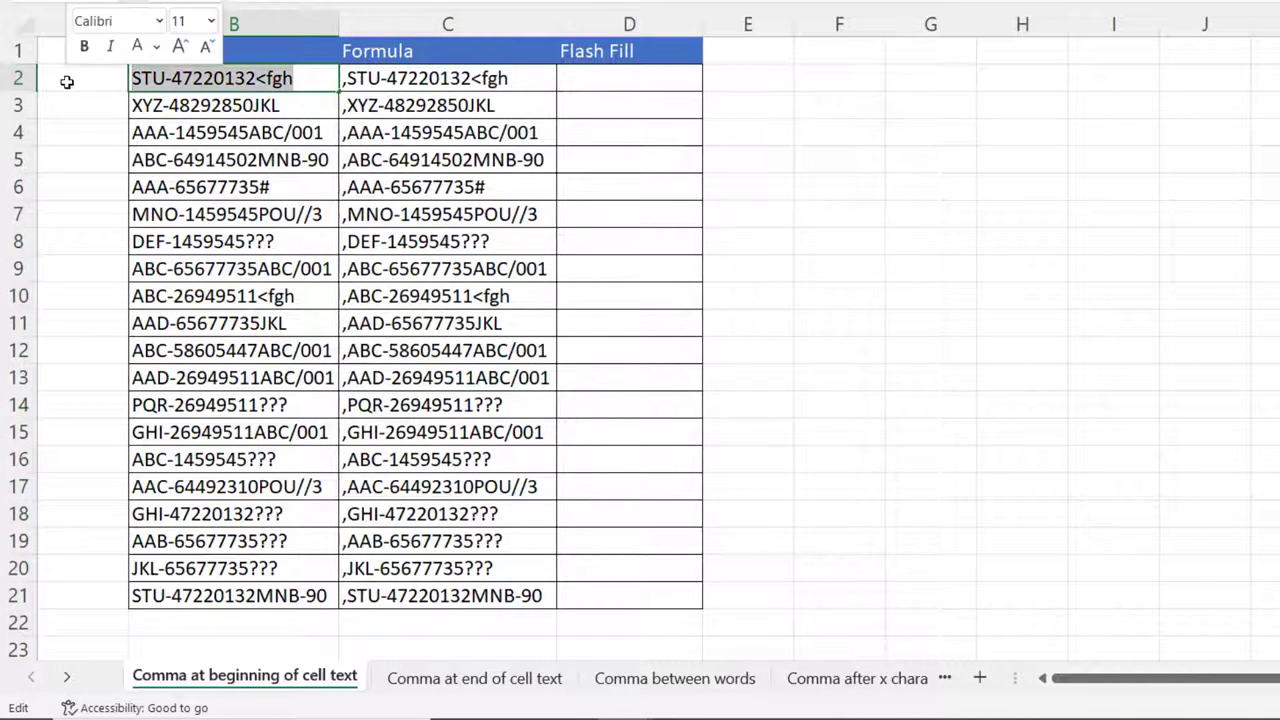
{"action": "key", "text": "ctrl+c"}
{"action": "key", "text": "Return"}
{"action": "left_click", "coordinate": [643, 85]}
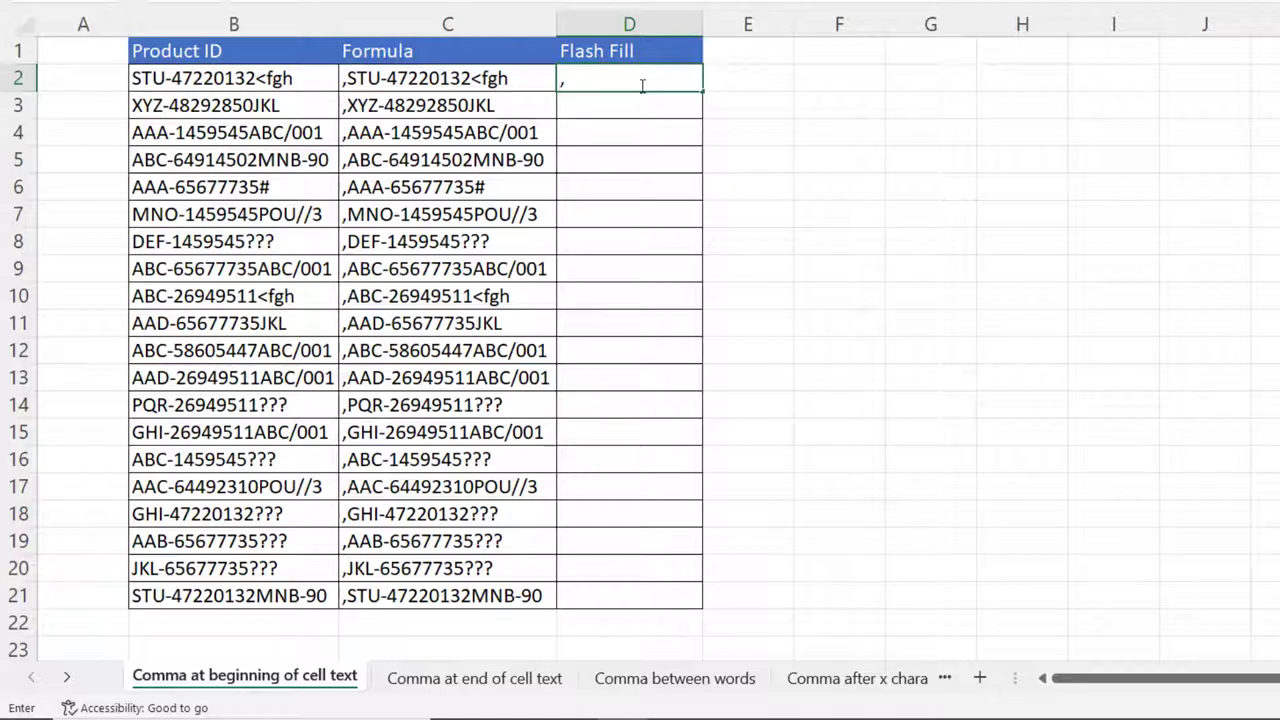
{"action": "key", "text": "ctrl+v"}
{"action": "key", "text": "Return"}
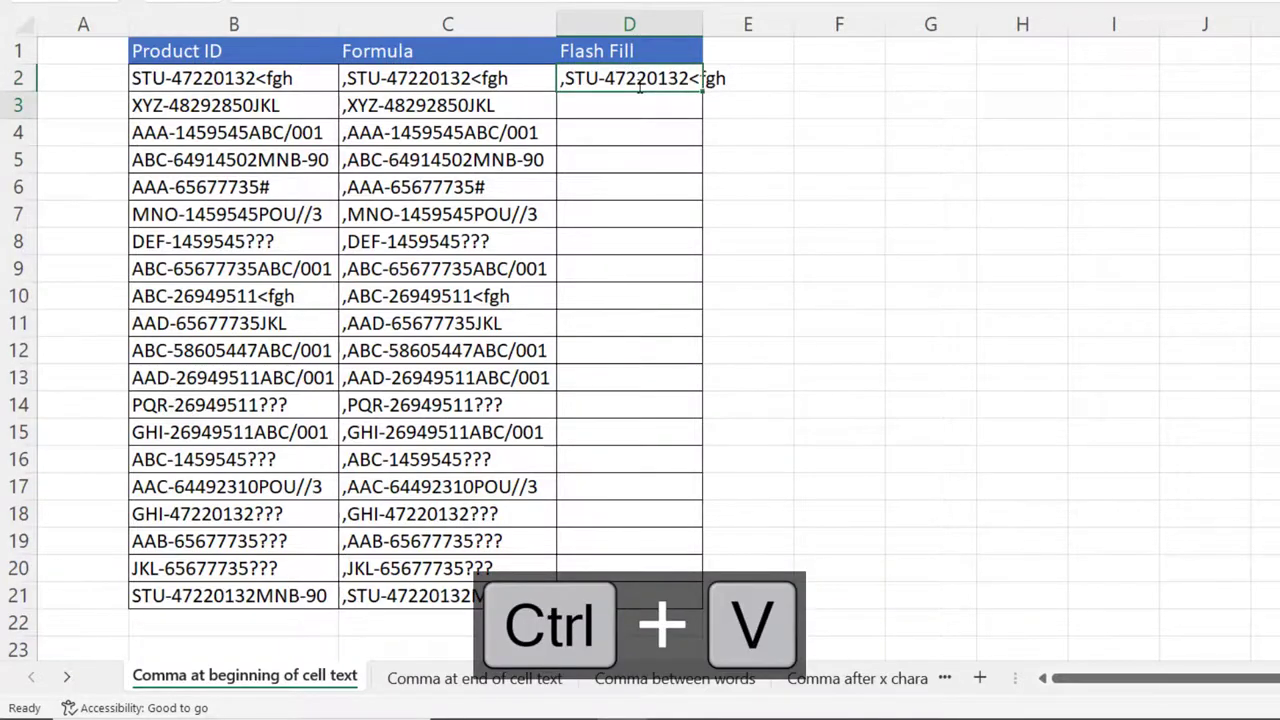
Step: Flash Fill the remaining cells of the Flash Fill column from the example in D2
{"action": "left_click", "coordinate": [640, 88]}
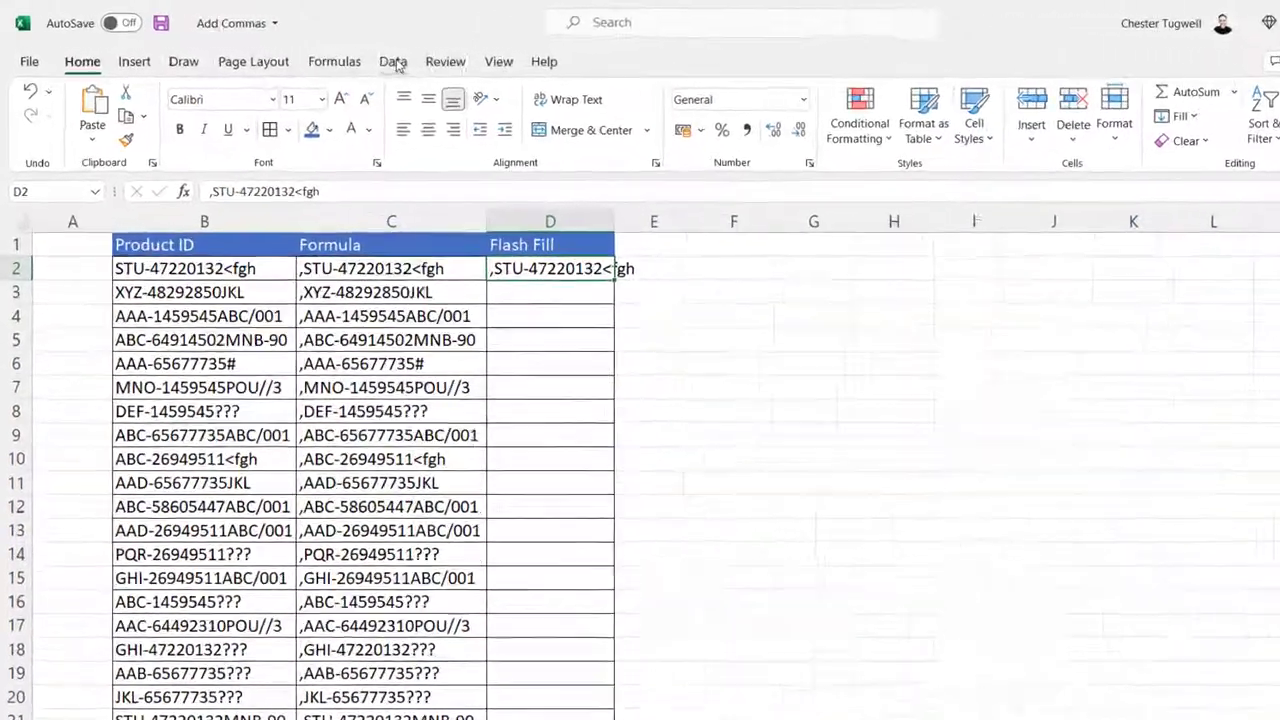
{"action": "left_click", "coordinate": [341, 53]}
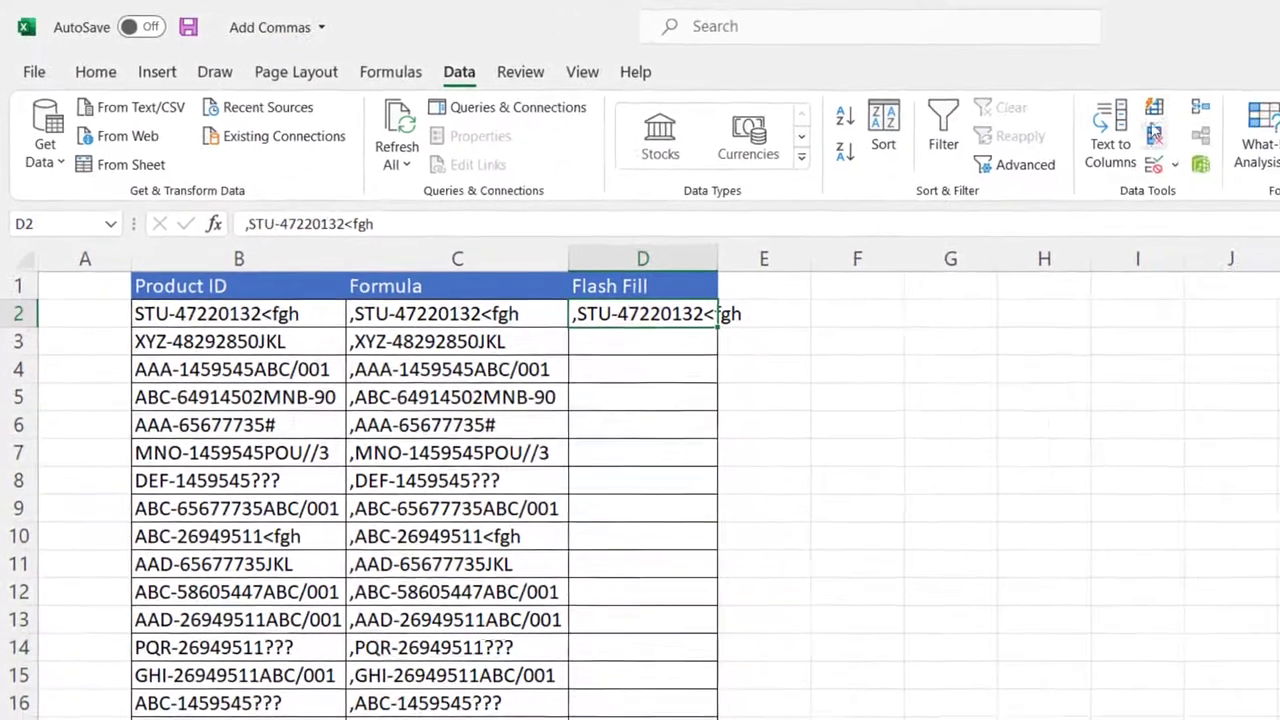
{"action": "left_click", "coordinate": [1150, 110]}
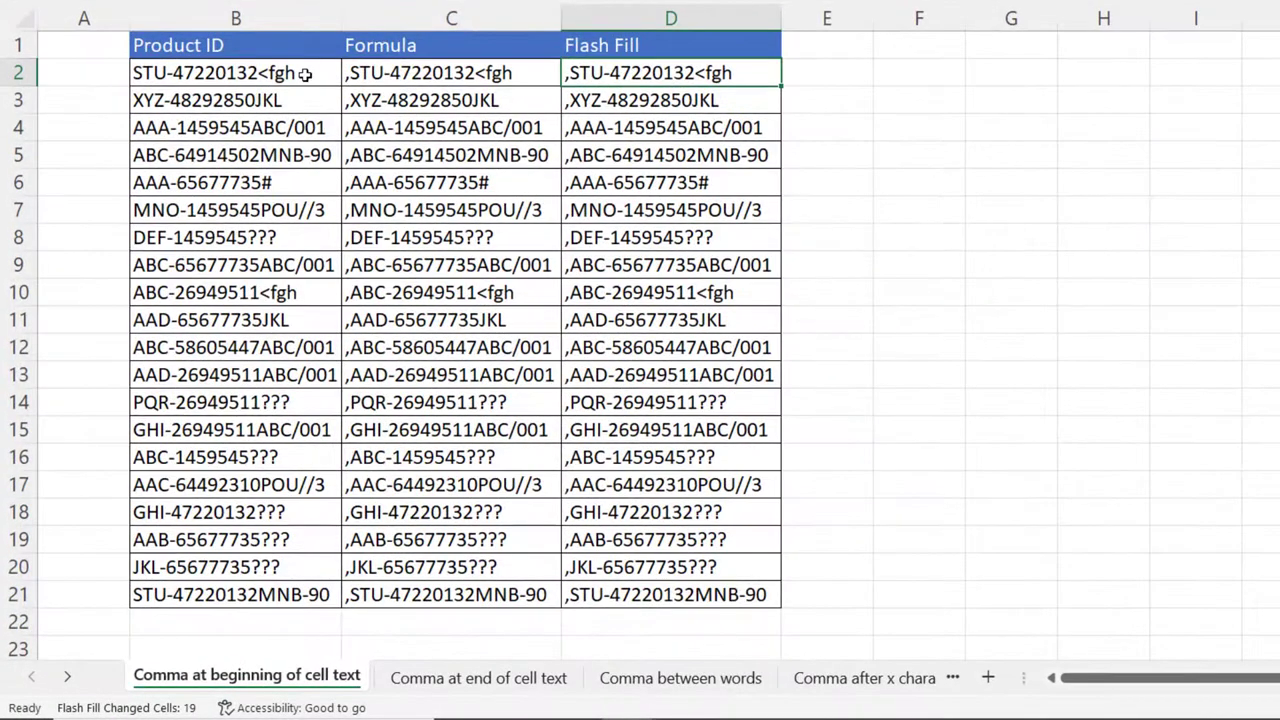
Step: Append 12 to the end of the product ID in B2
{"action": "double_click", "coordinate": [305, 74]}
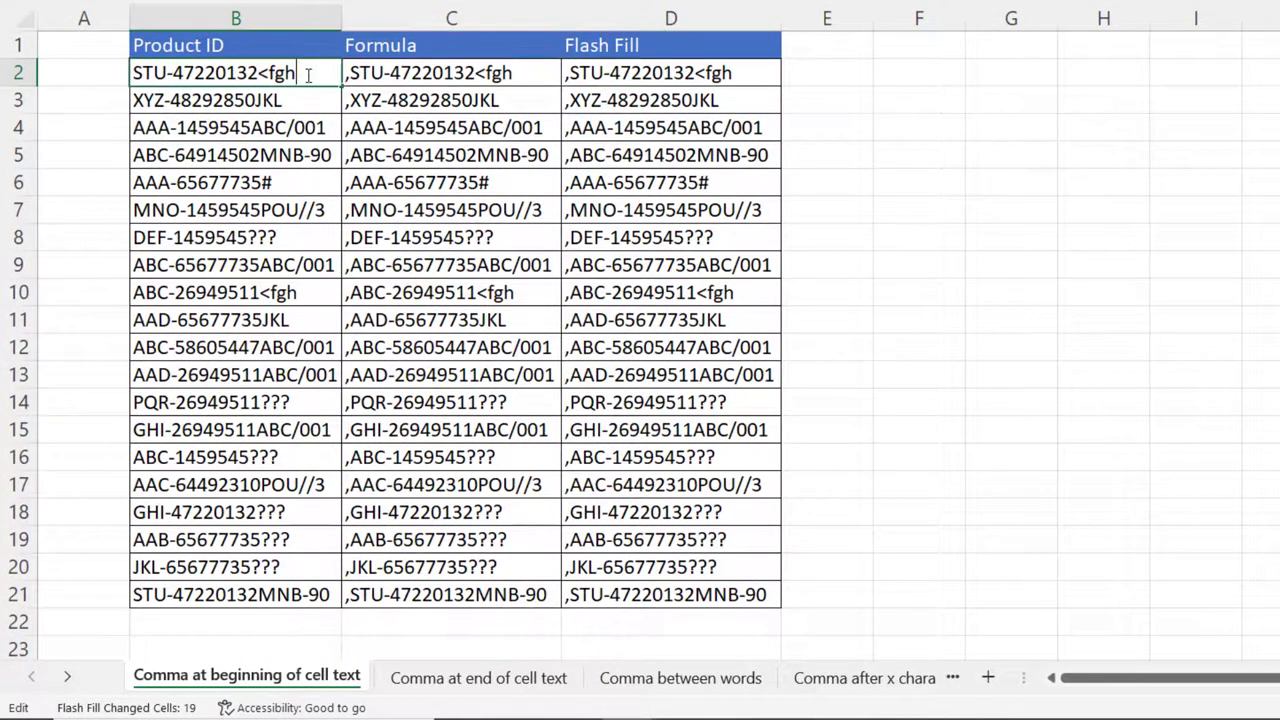
{"action": "type", "text": "12"}
{"action": "key", "text": "Return"}
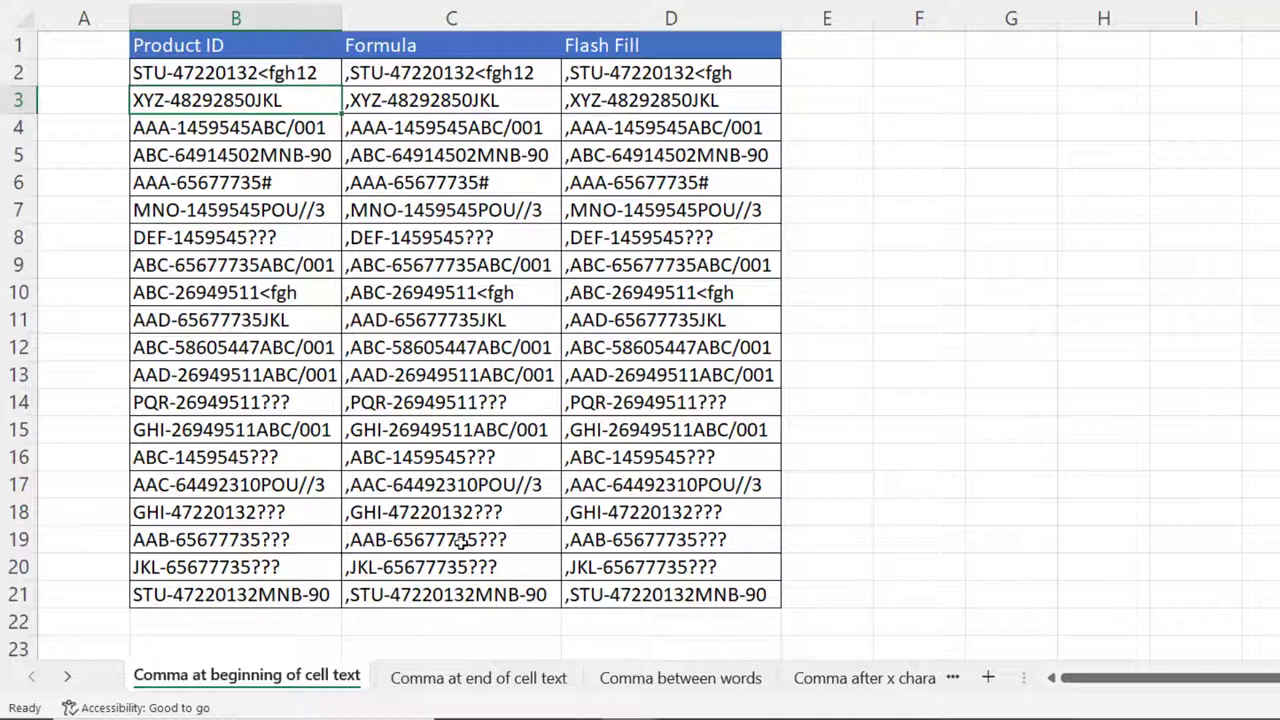
Step: On the "Comma at end of cell text" sheet, enter =B2&"," in C2 and fill it down to C21
{"action": "left_click", "coordinate": [470, 679]}
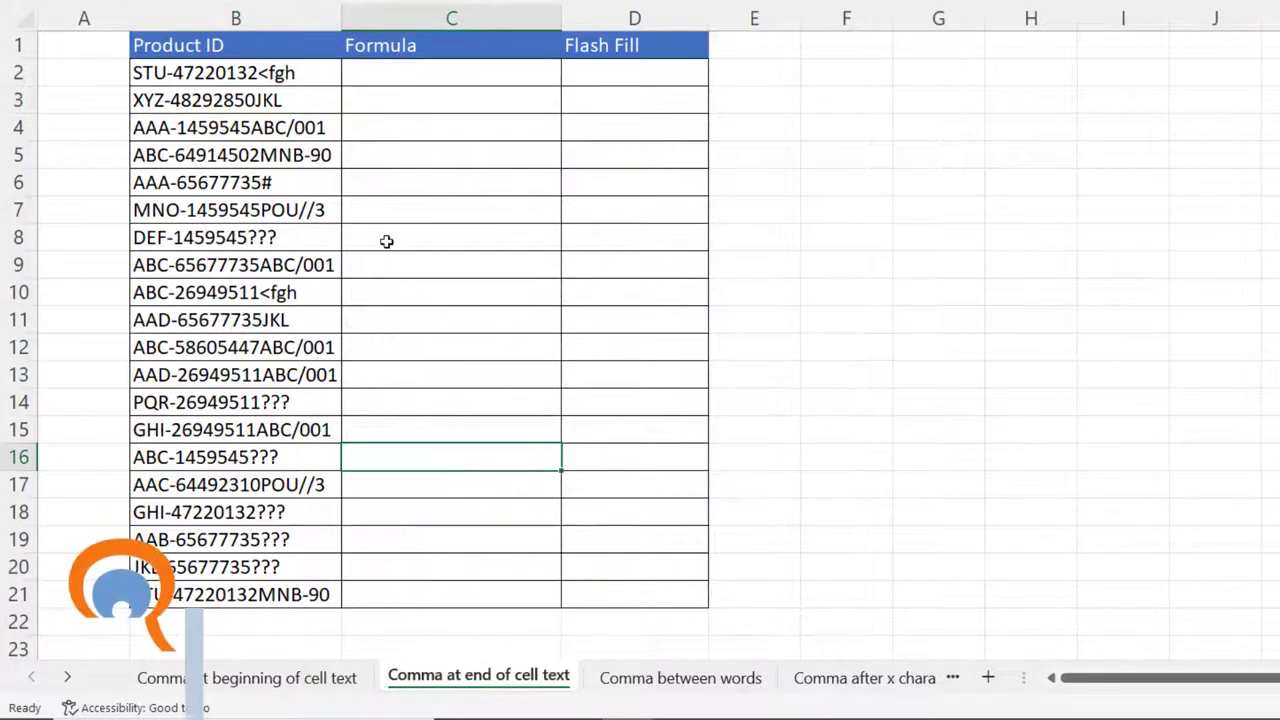
{"action": "left_click", "coordinate": [371, 80]}
{"action": "type", "text": "="}
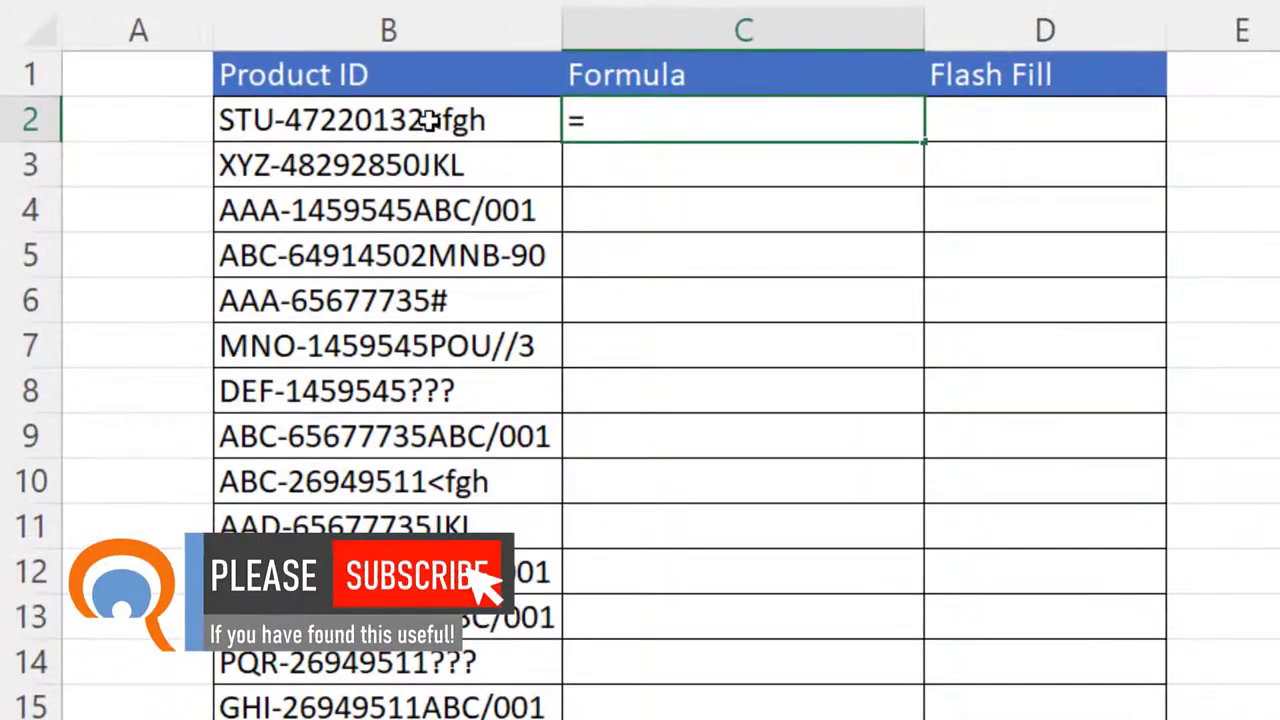
{"action": "left_click", "coordinate": [428, 120]}
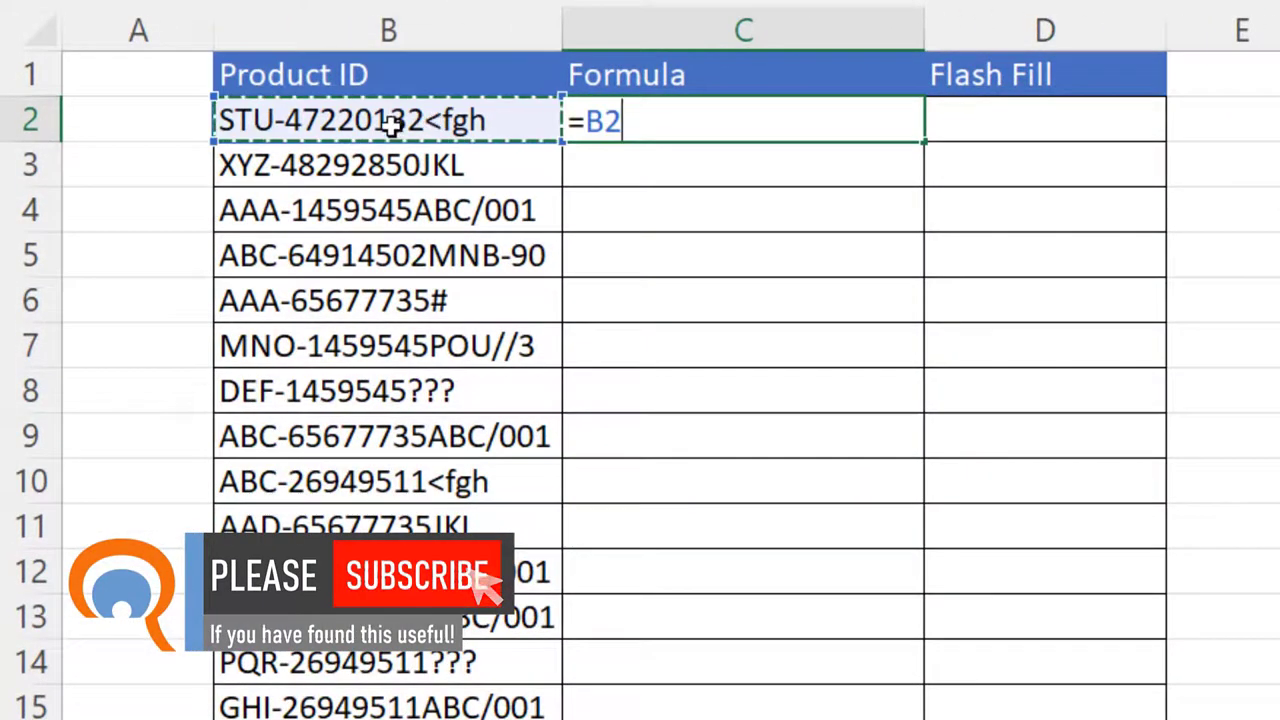
{"action": "type", "text": "&"}
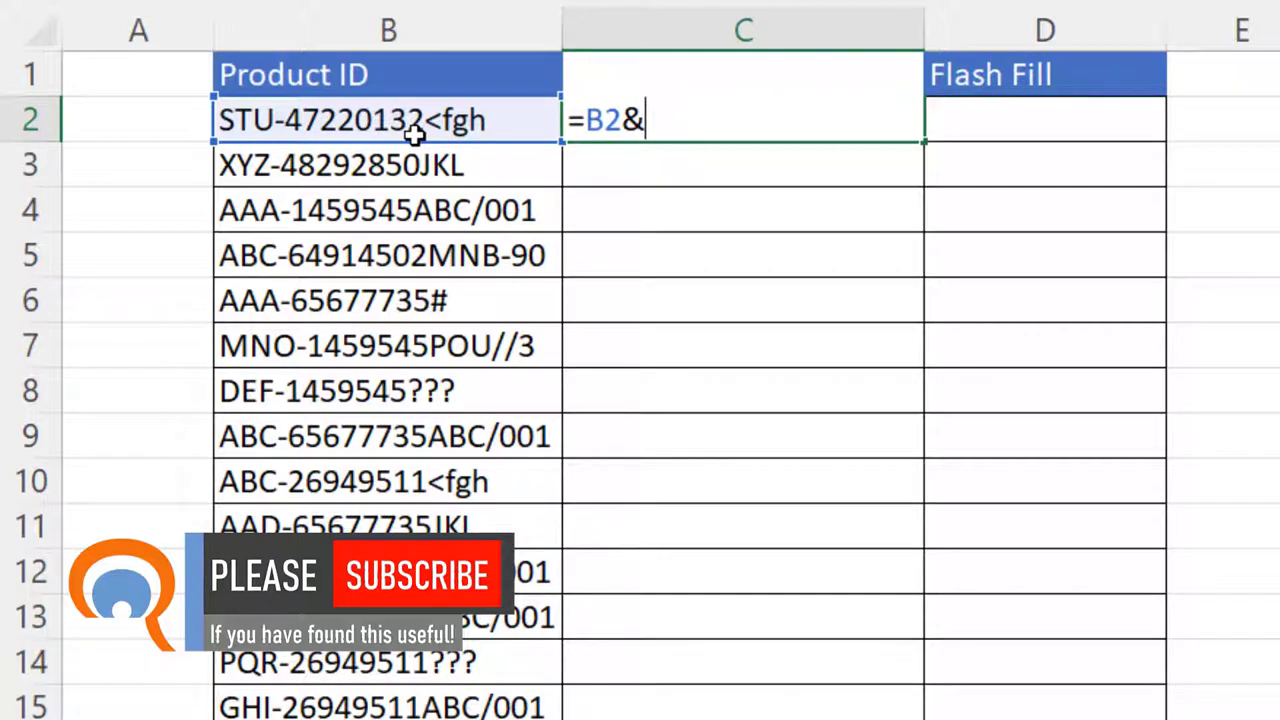
{"action": "type", "text": "\",\""}
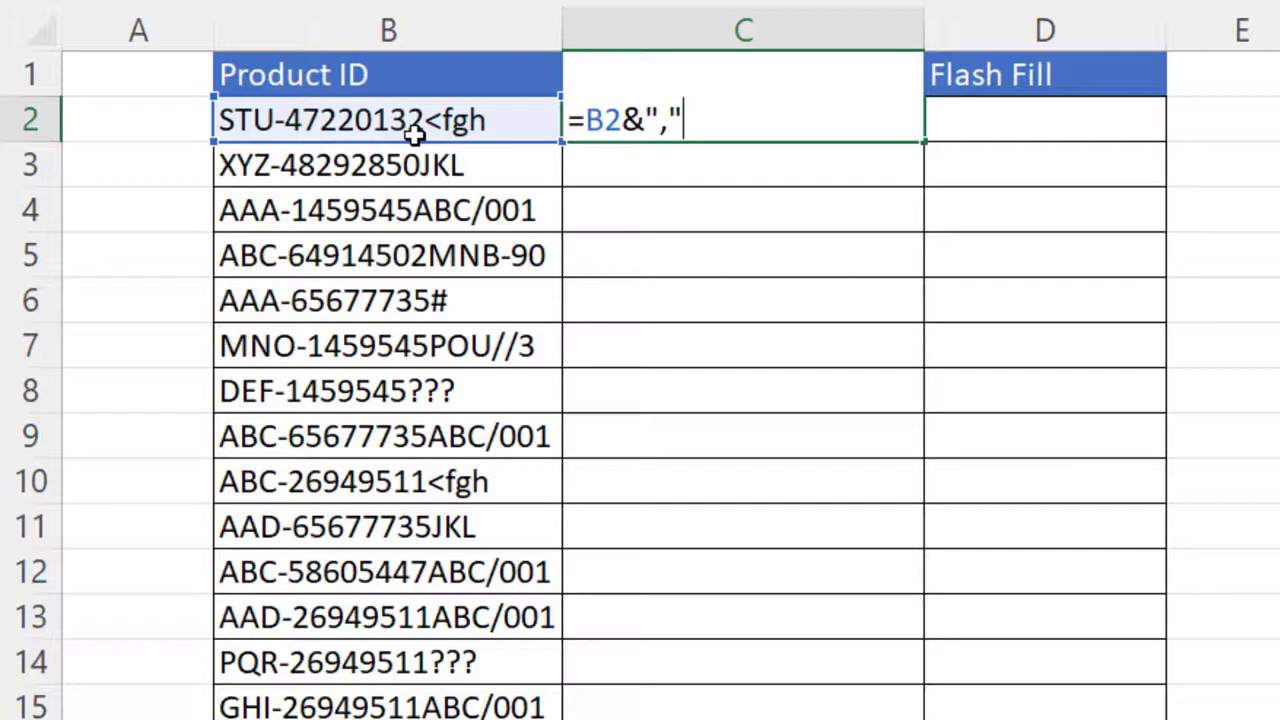
{"action": "key", "text": "Return"}
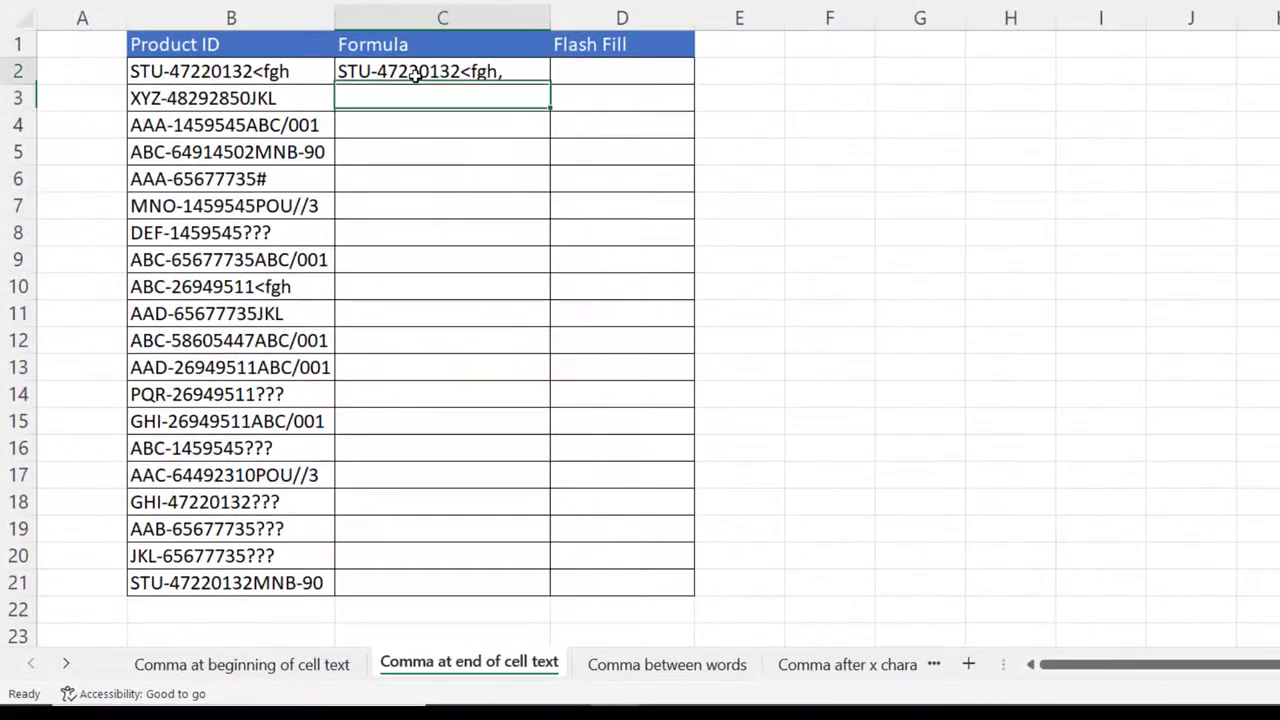
{"action": "left_click", "coordinate": [415, 76]}
{"action": "double_click", "coordinate": [550, 84]}
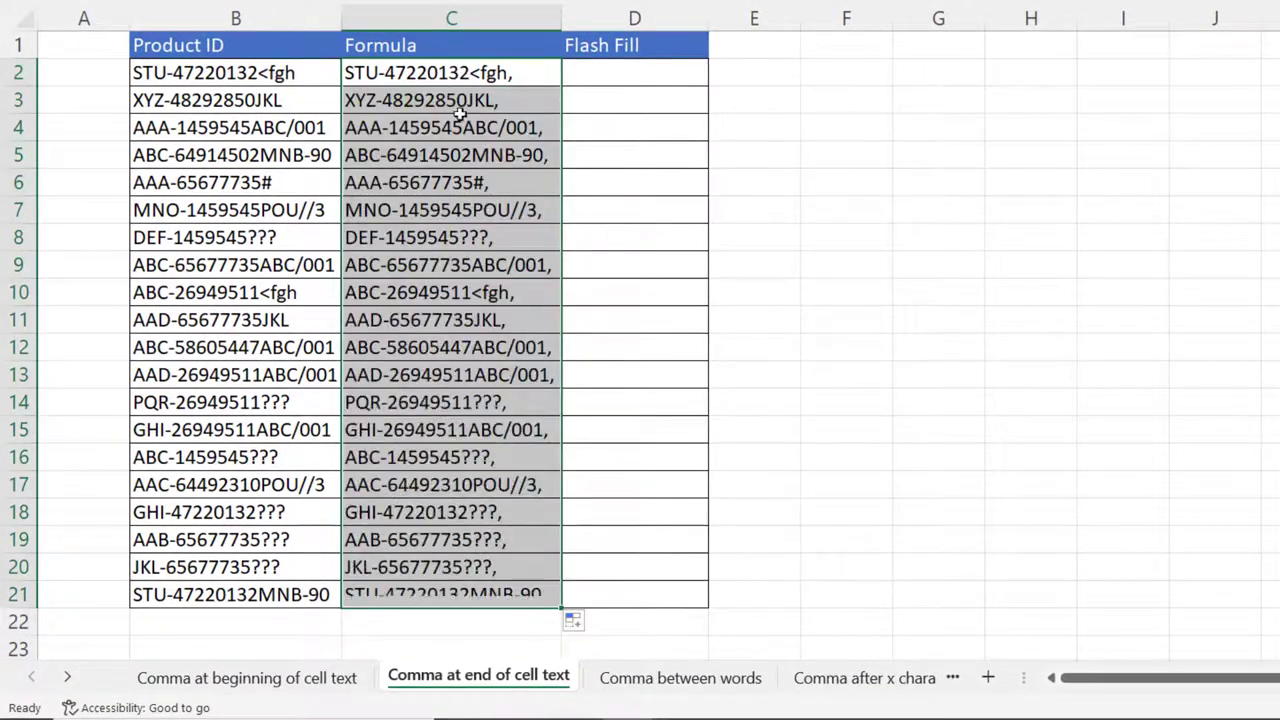
Step: Copy the text of B2 and enter it in D2 with a trailing comma, as STU-47220132<fgh,
{"action": "left_click", "coordinate": [295, 73]}
{"action": "double_click", "coordinate": [297, 73]}
{"action": "left_click_drag", "start_coordinate": [297, 73], "coordinate": [8, 64]}
{"action": "key", "text": "ctrl+c"}
{"action": "double_click", "coordinate": [601, 72]}
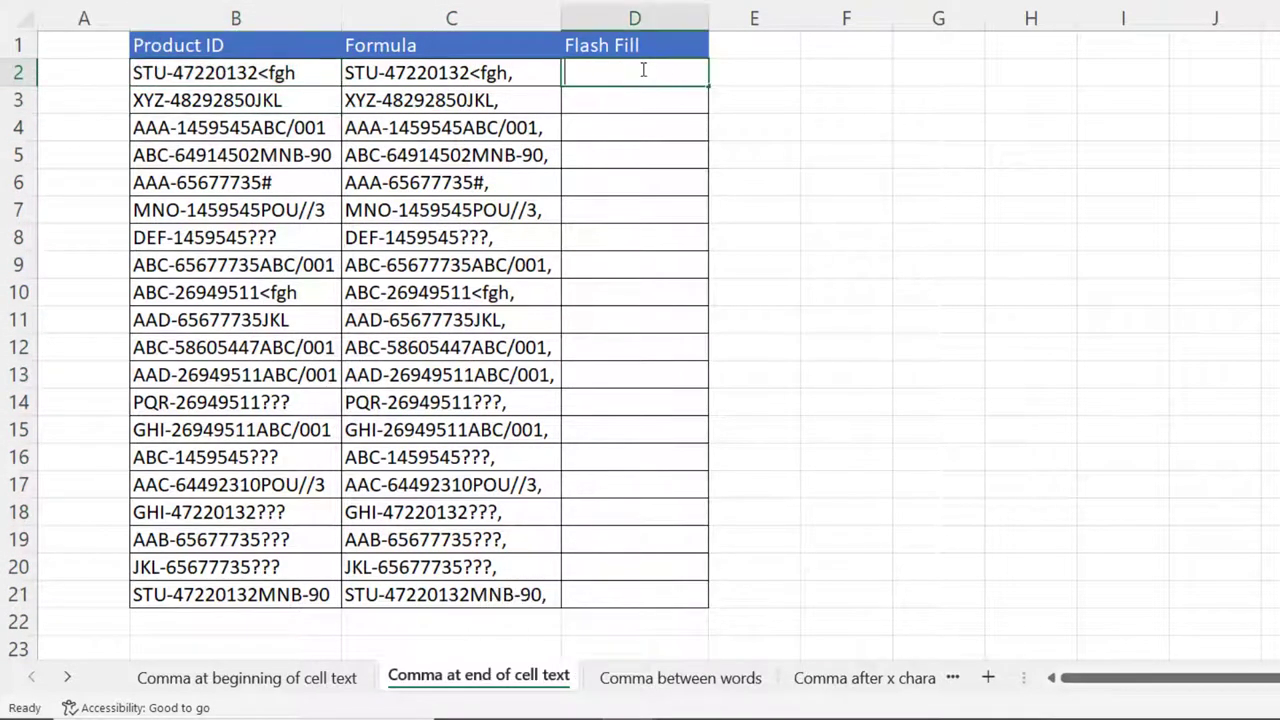
{"action": "key", "text": "ctrl+v"}
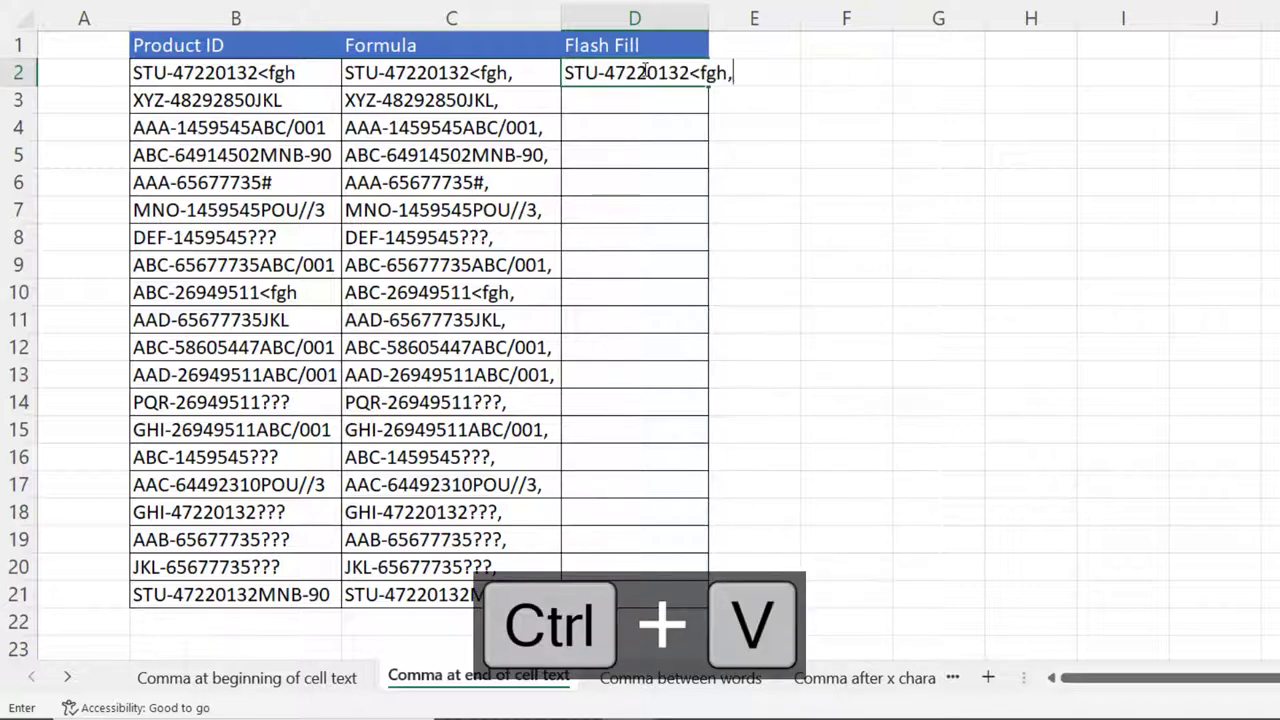
{"action": "key", "text": "Return"}
Step: Flash Fill column D down from the example in D2 and autofit the column width
{"action": "left_click", "coordinate": [645, 70]}
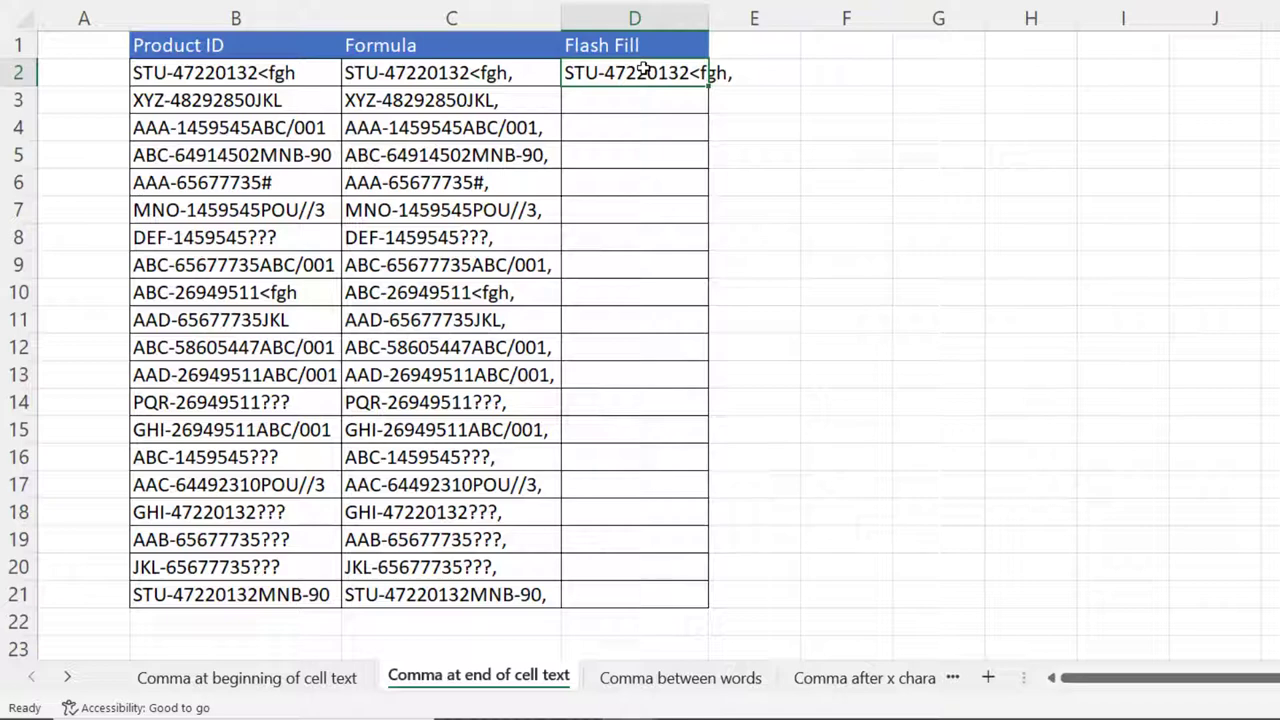
{"action": "key", "text": "ctrl+e"}
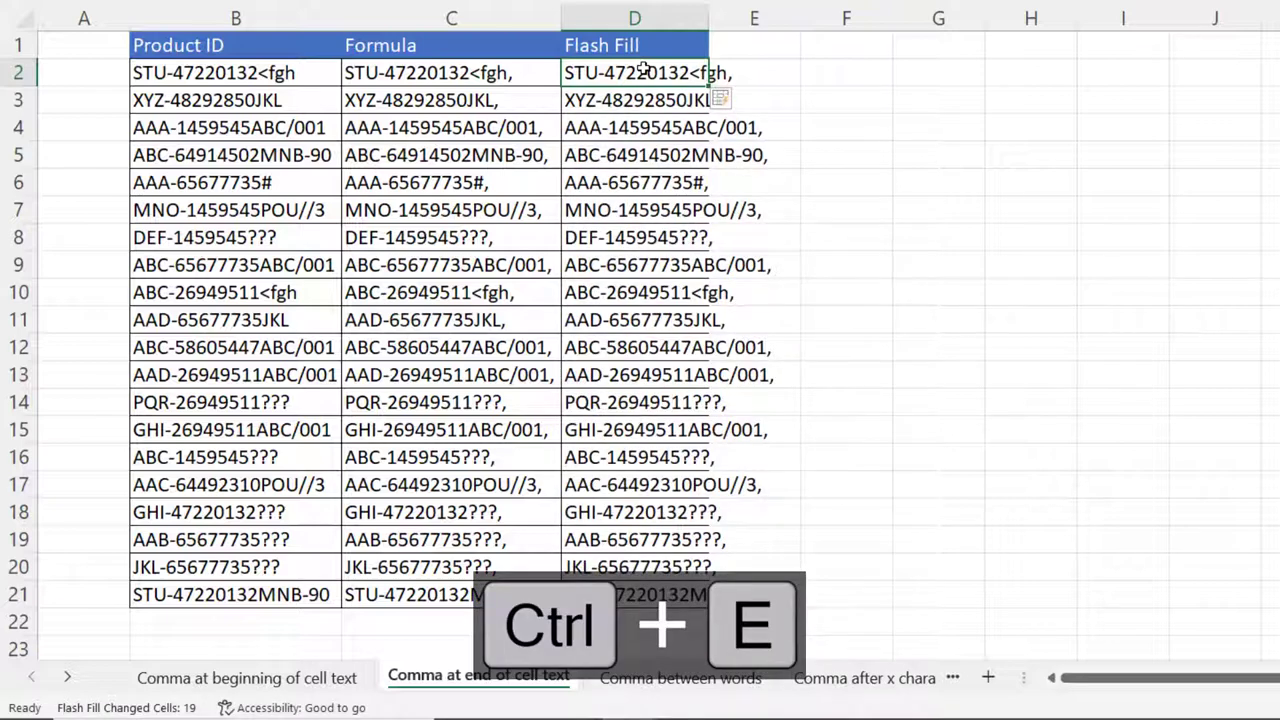
{"action": "double_click", "coordinate": [708, 17]}
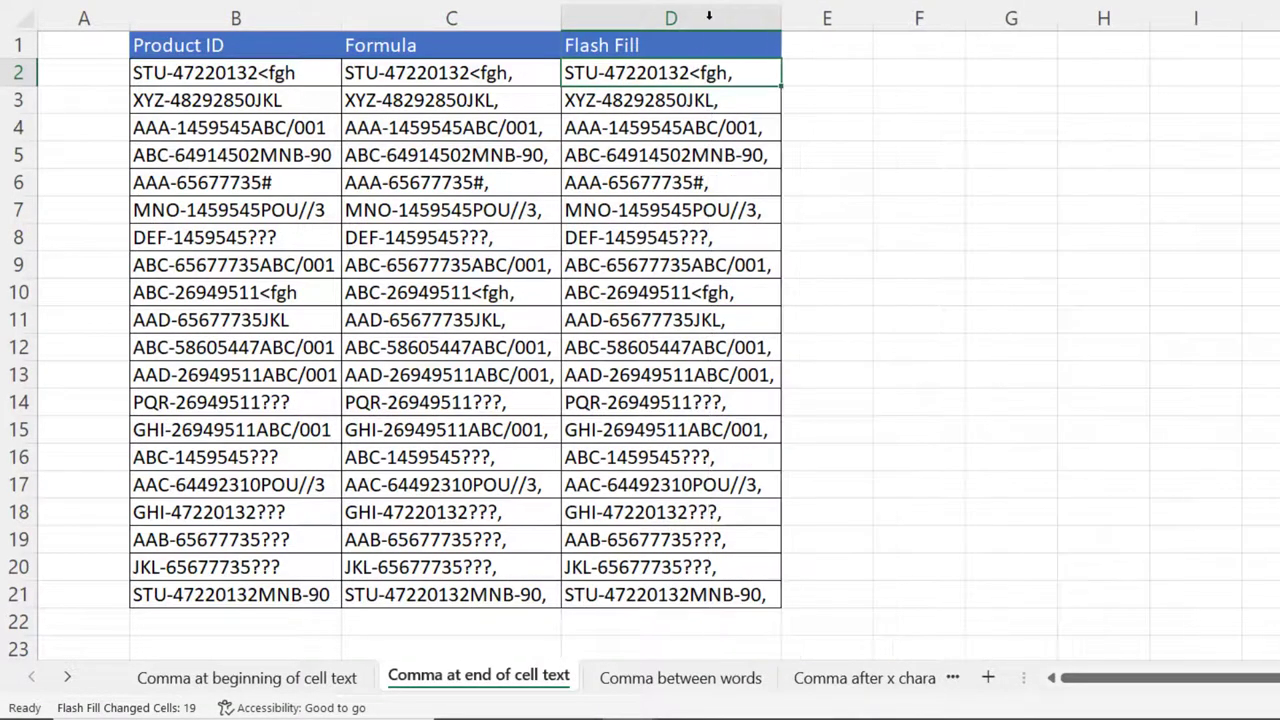
Step: On the "Comma between words" sheet, enter =SUBSTITUTE(B3," ",", ") in C3 and fill it down to C11
{"action": "left_click", "coordinate": [665, 678]}
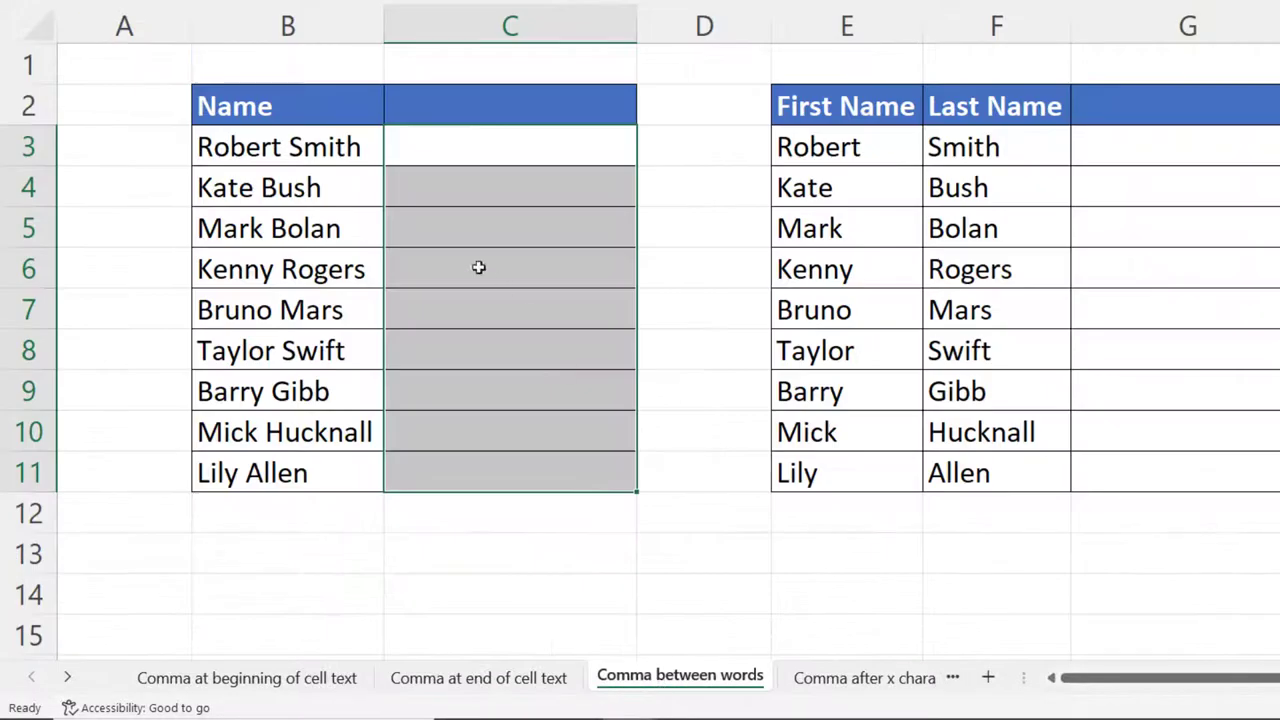
{"action": "left_click", "coordinate": [258, 150]}
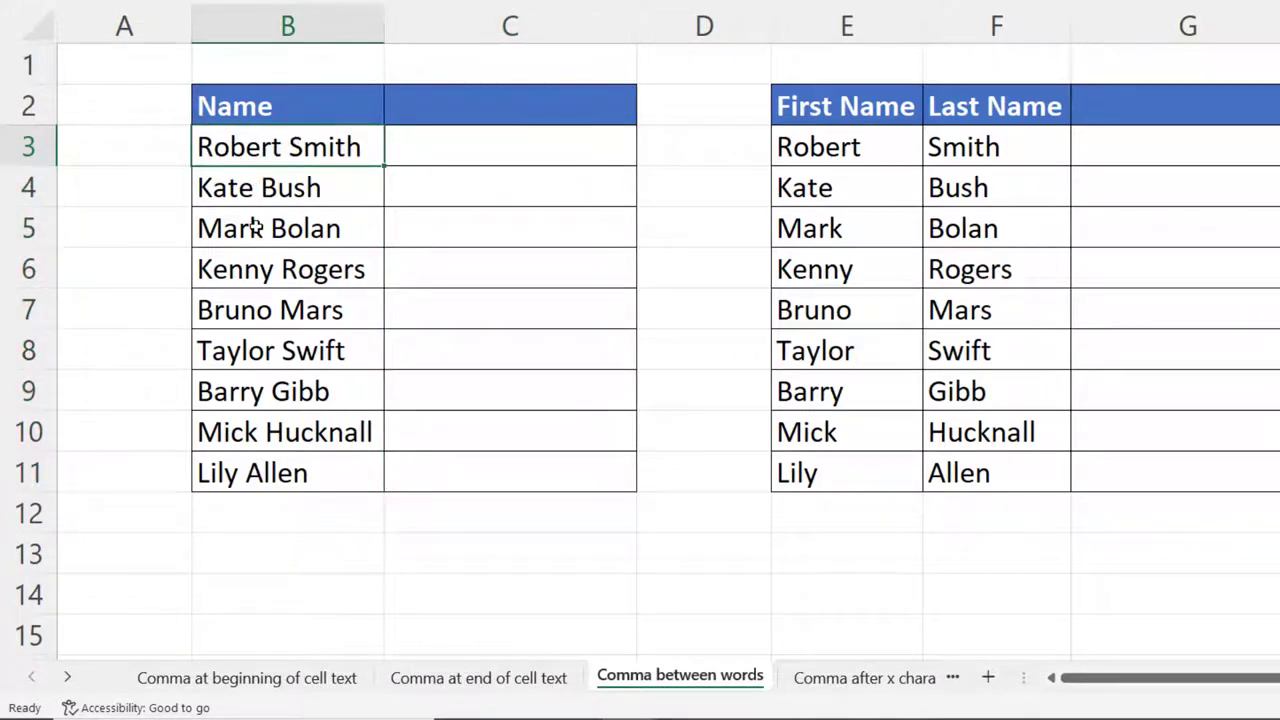
{"action": "left_click", "coordinate": [420, 150]}
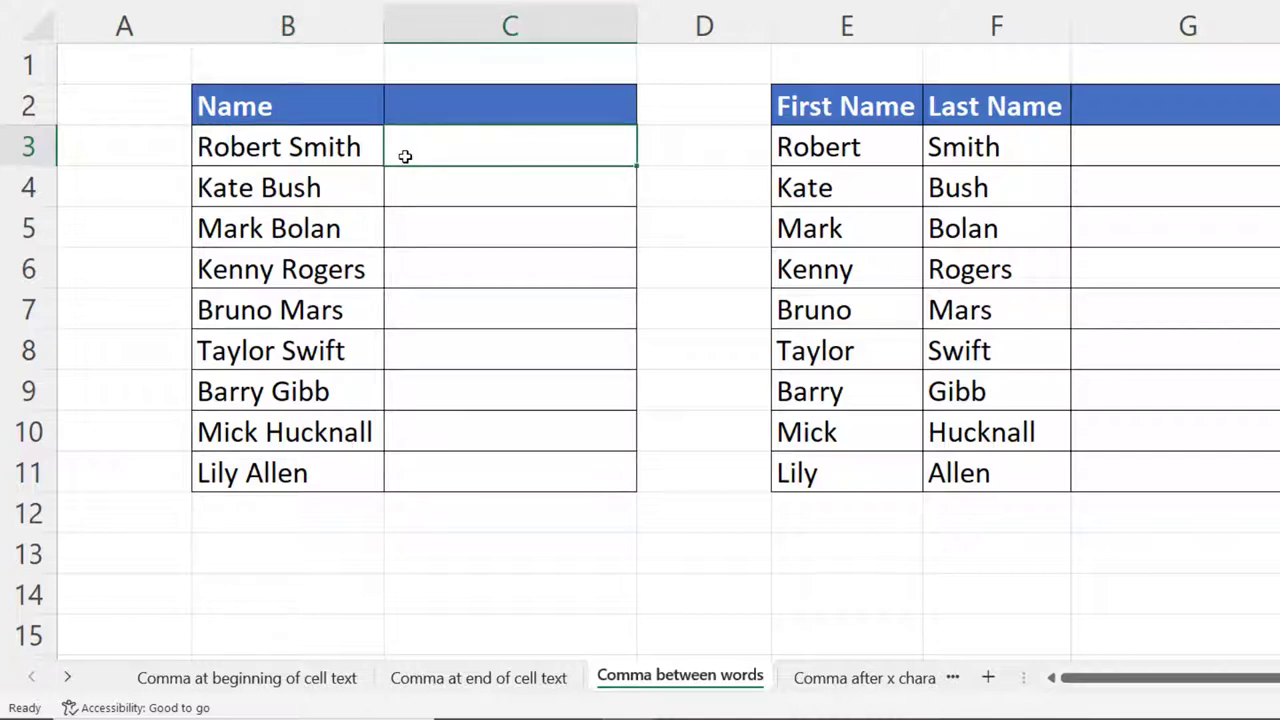
{"action": "type", "text": "=su"}
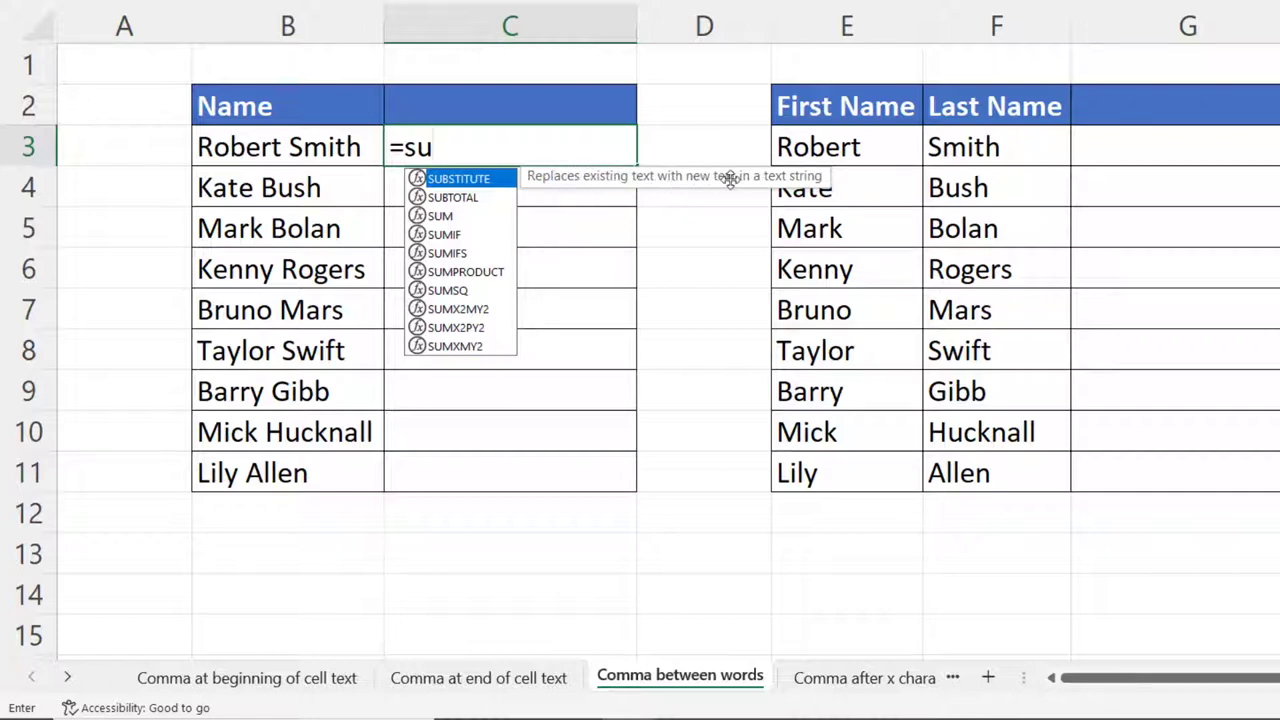
{"action": "double_click", "coordinate": [486, 182]}
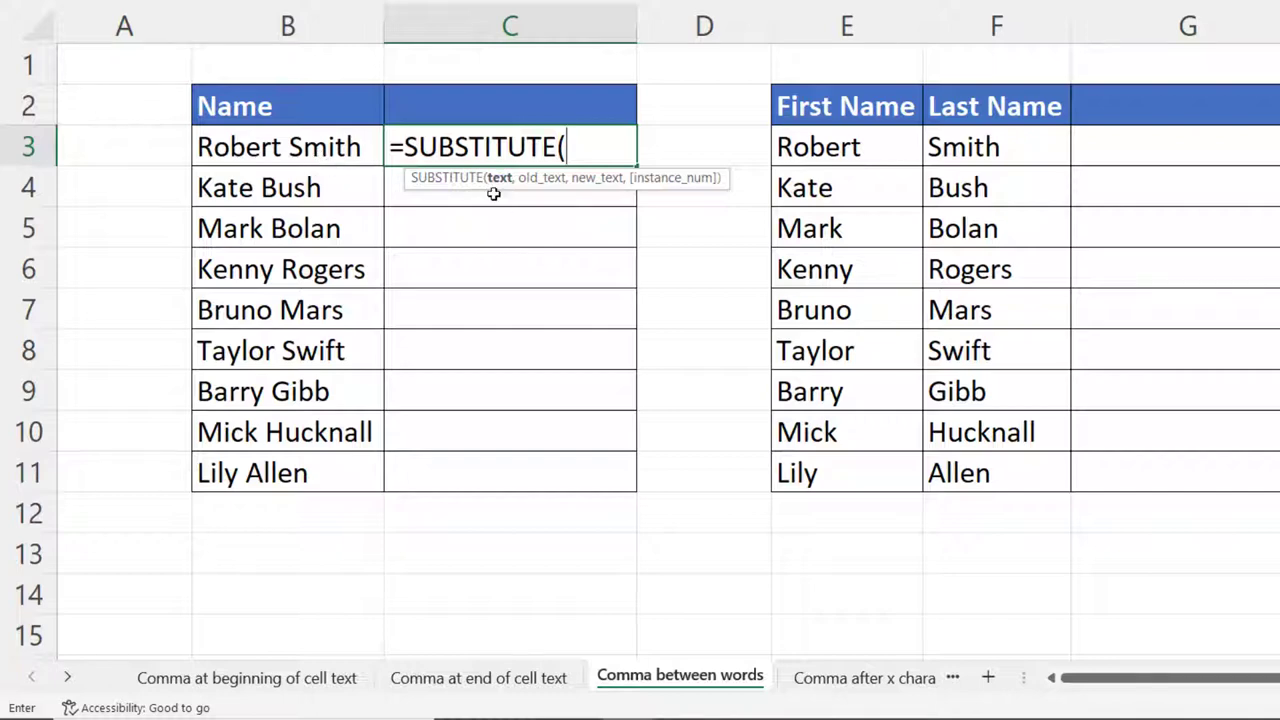
{"action": "left_click", "coordinate": [298, 146]}
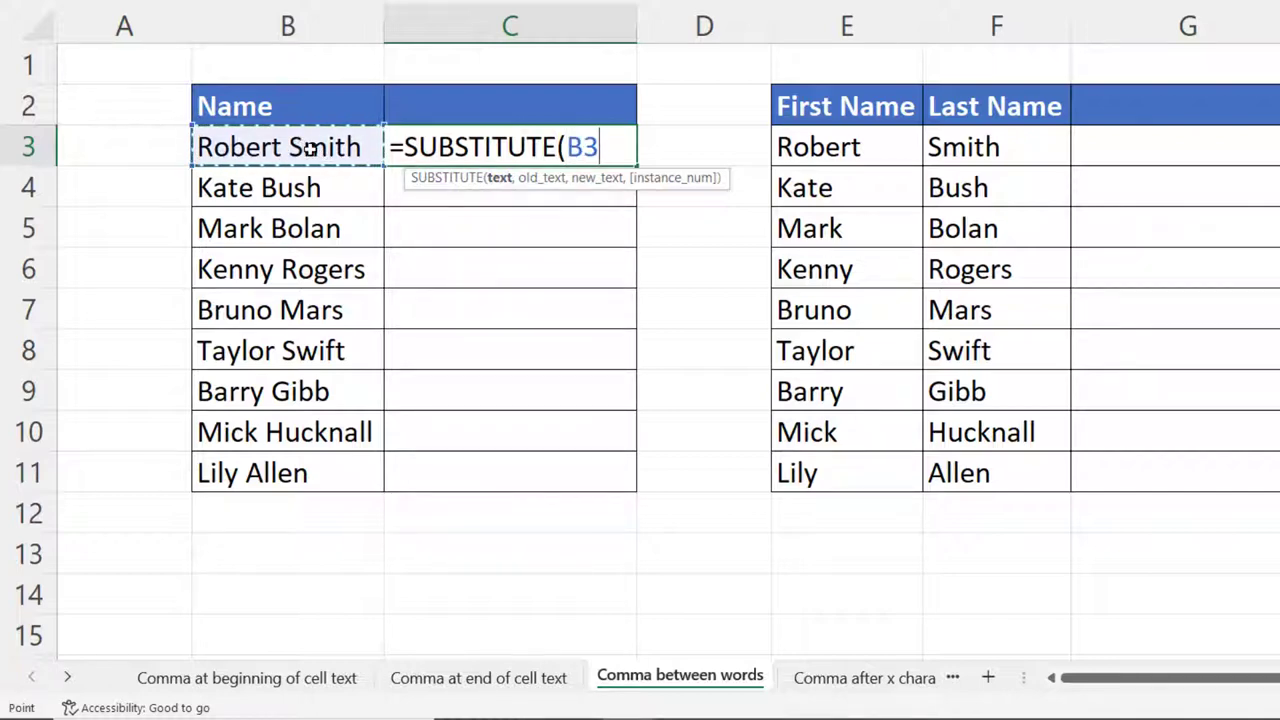
{"action": "type", "text": ","}
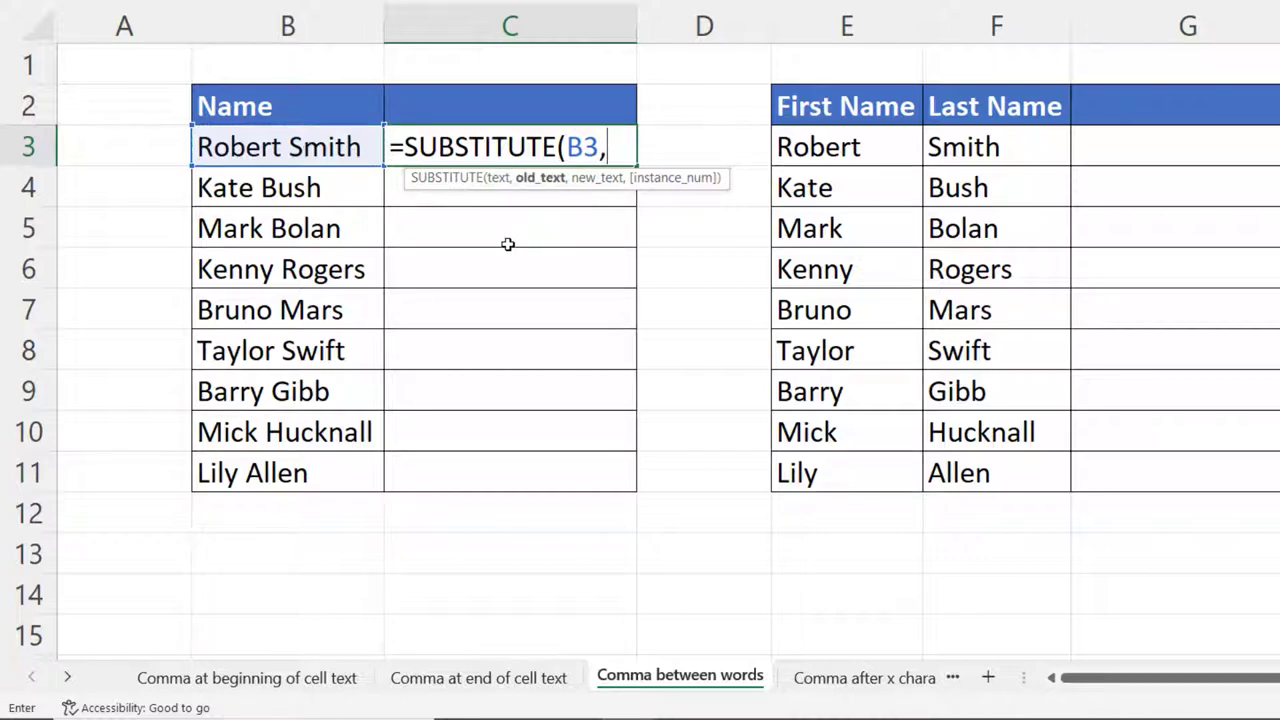
{"action": "type", "text": "\" \","}
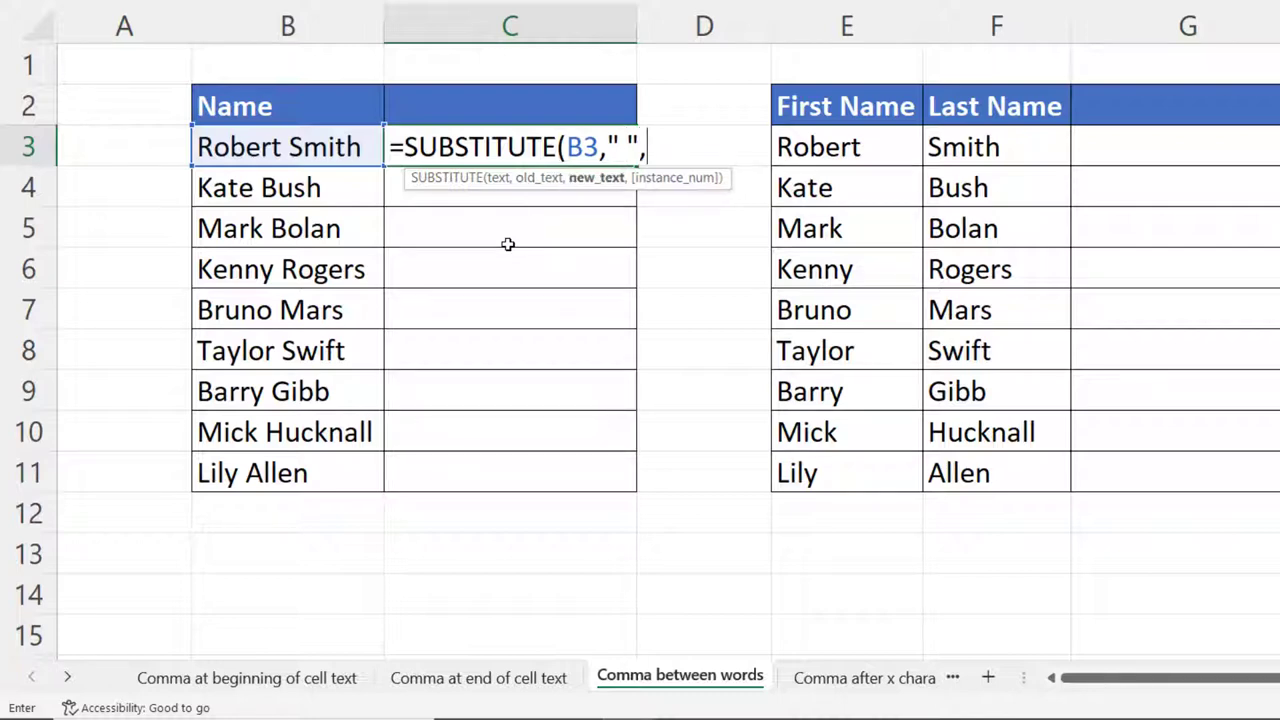
{"action": "type", "text": "\""}
{"action": "type", "text": ","}
{"action": "type", "text": ")"}
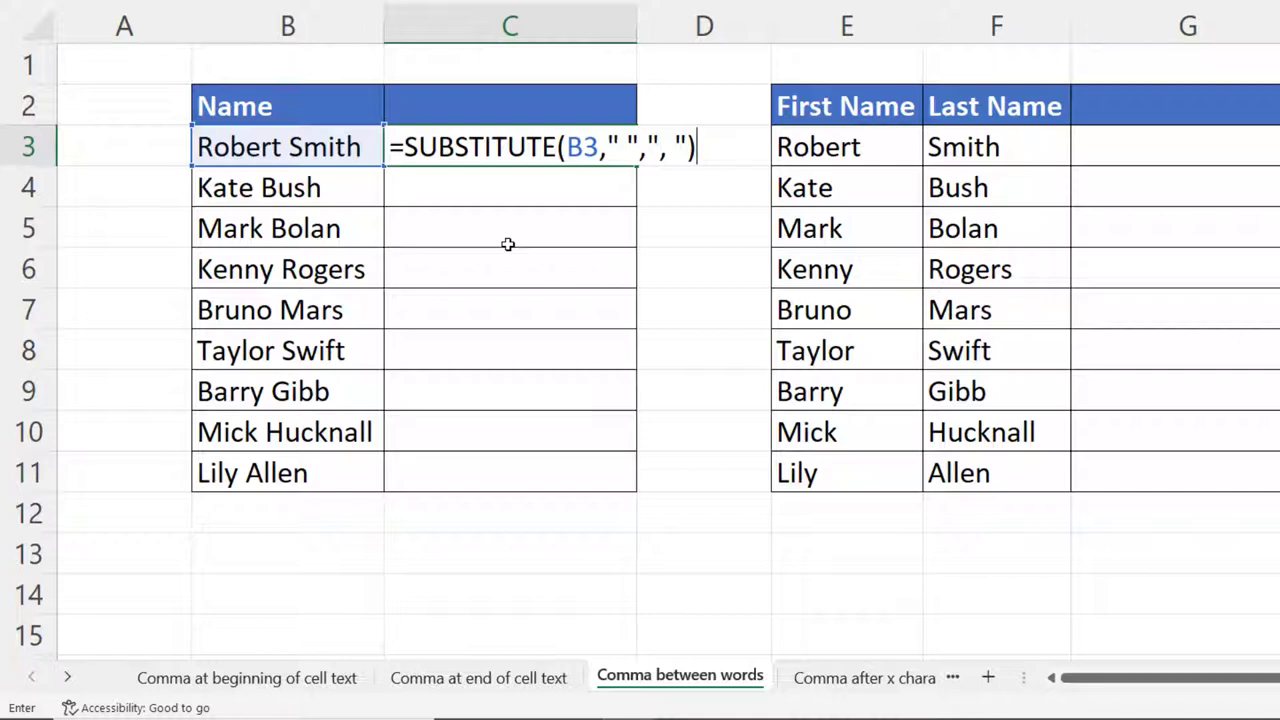
{"action": "key", "text": "Return"}
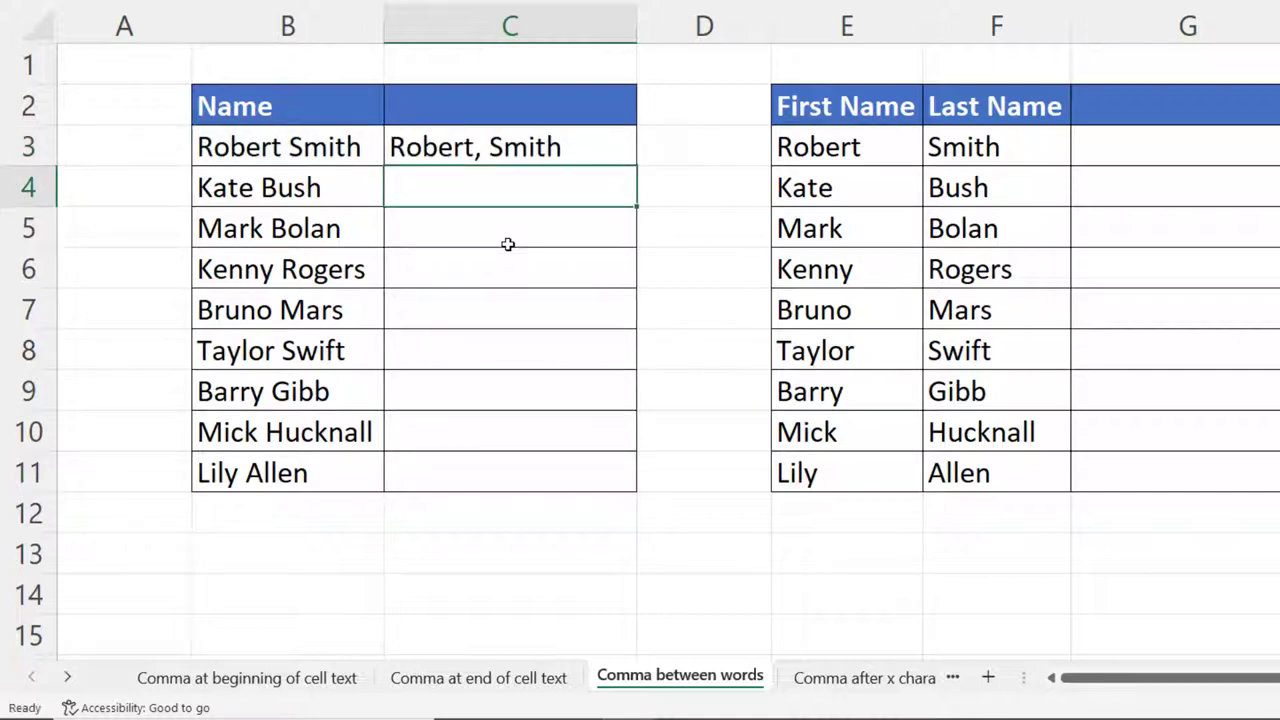
{"action": "left_click", "coordinate": [548, 147]}
{"action": "double_click", "coordinate": [637, 163]}
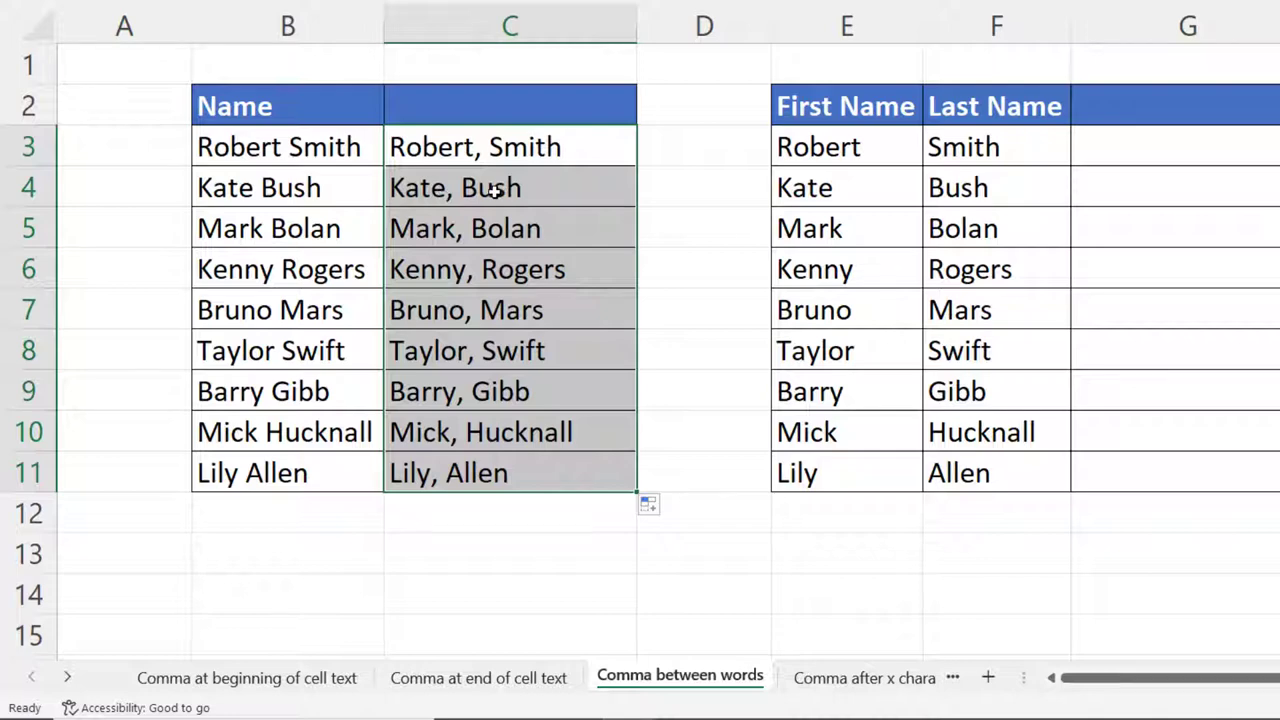
Step: Join last and first names with a comma by entering =F3&", "&E3 in G3 and filling it down to G11
{"action": "scroll", "coordinate": [495, 190], "scroll_direction": "right", "scroll_amount": 3}
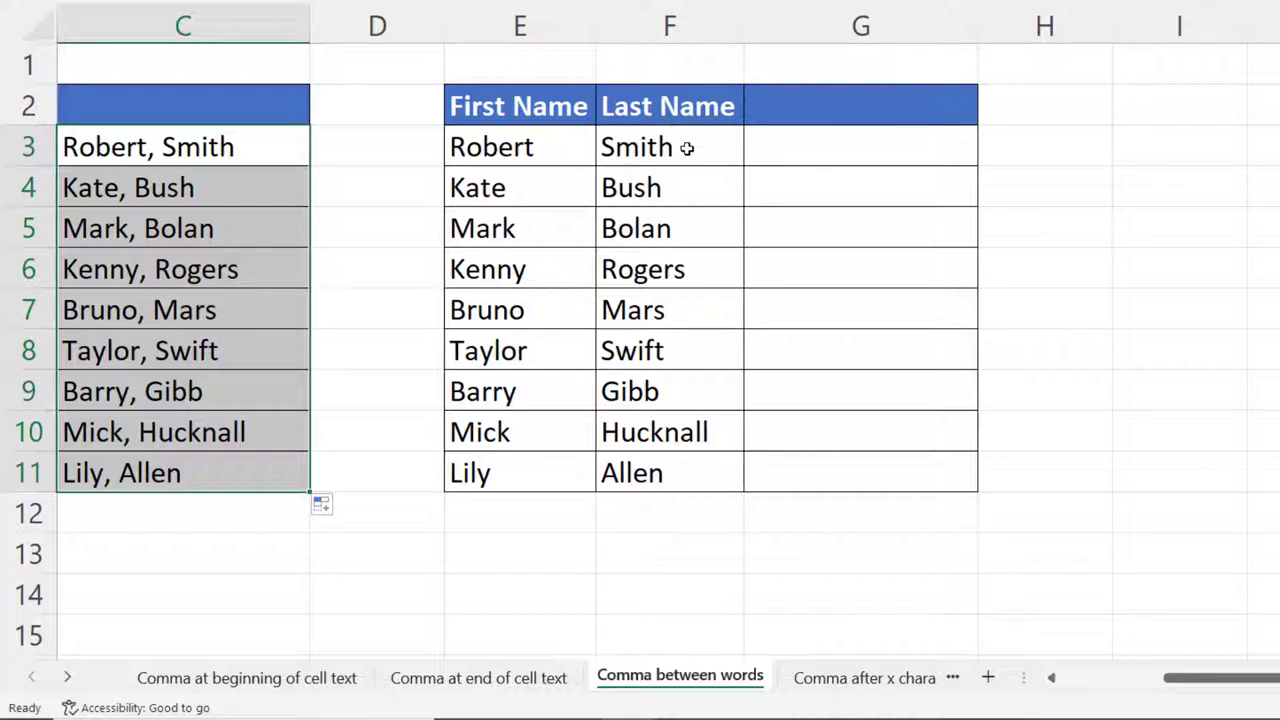
{"action": "left_click", "coordinate": [840, 144]}
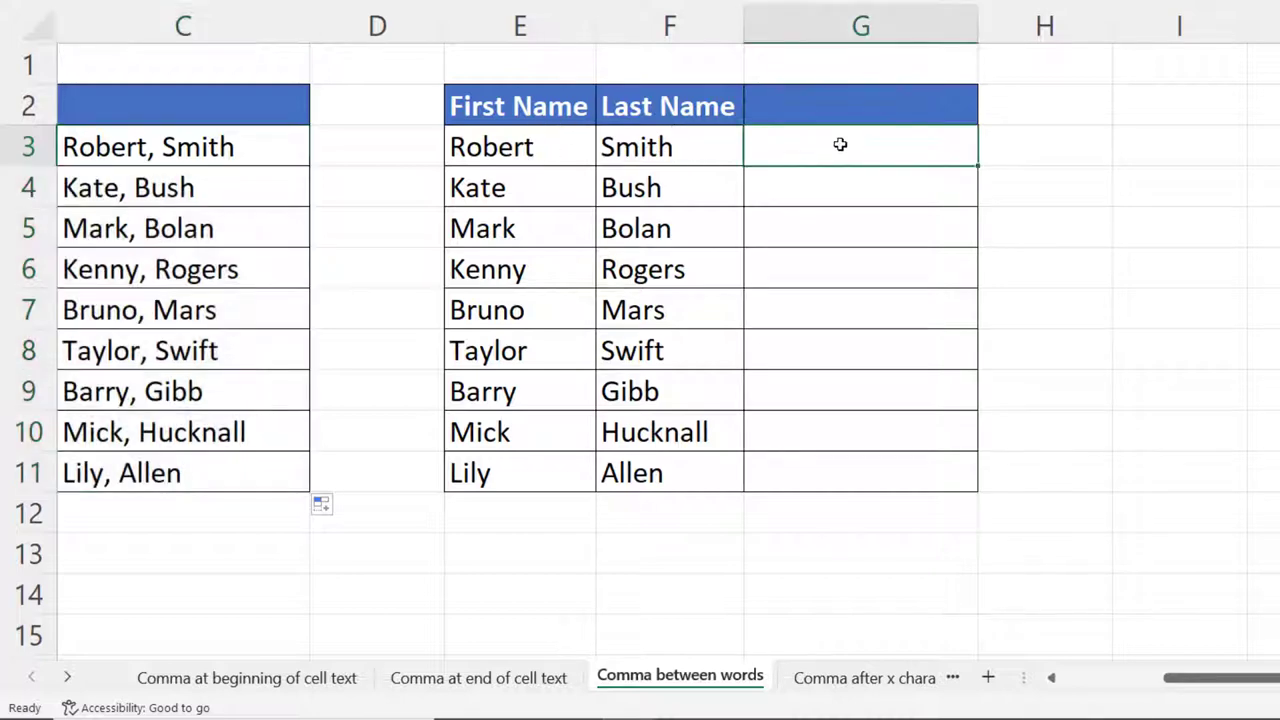
{"action": "type", "text": "="}
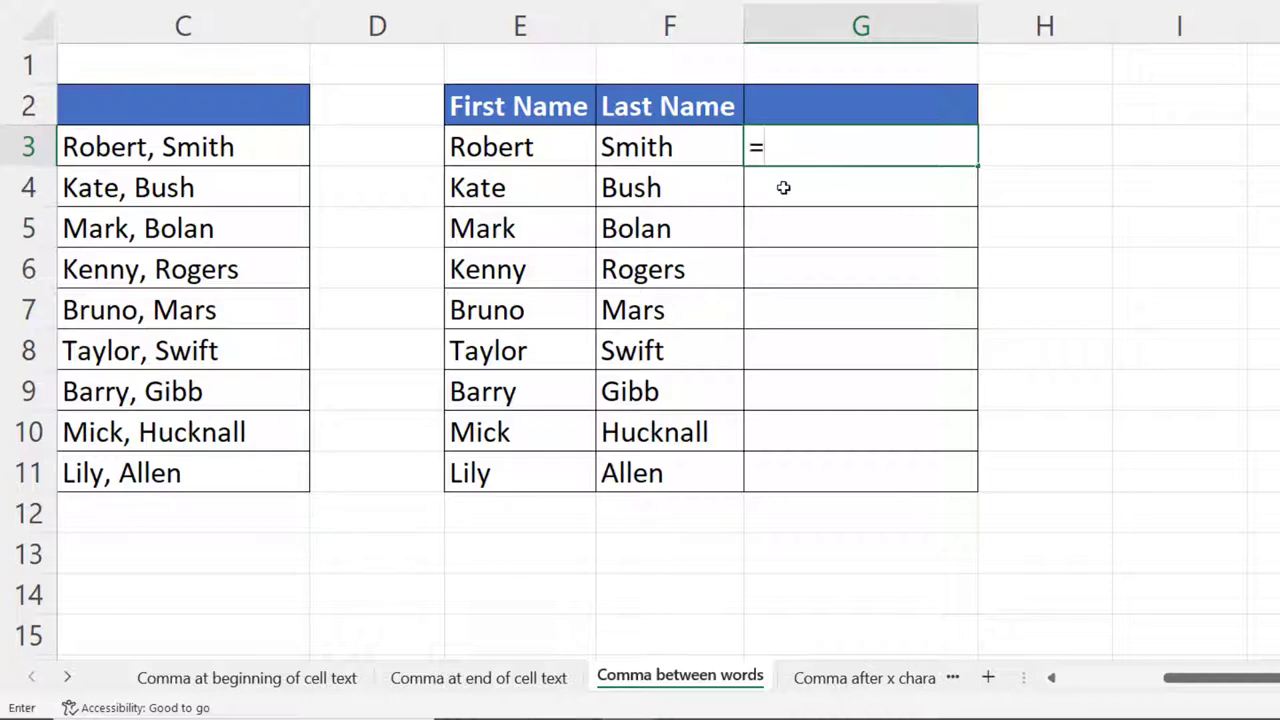
{"action": "left_click", "coordinate": [689, 148]}
{"action": "type", "text": "&"}
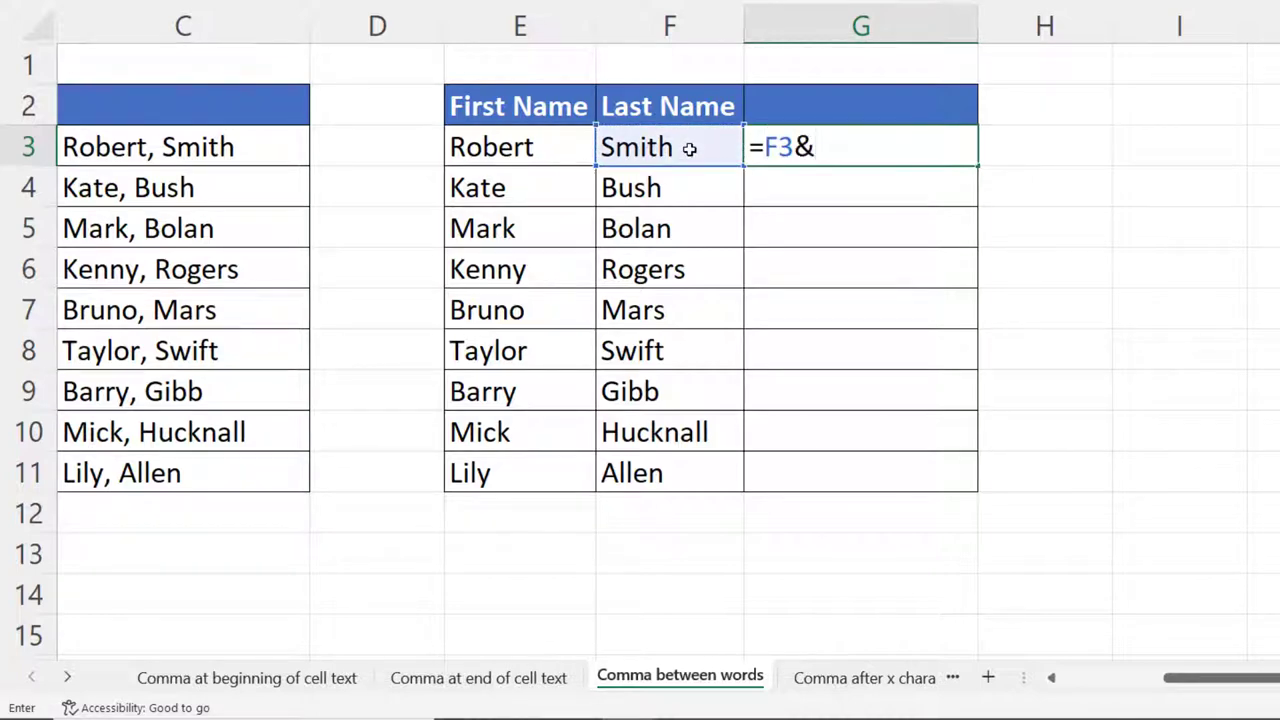
{"action": "type", "text": "\", \"&"}
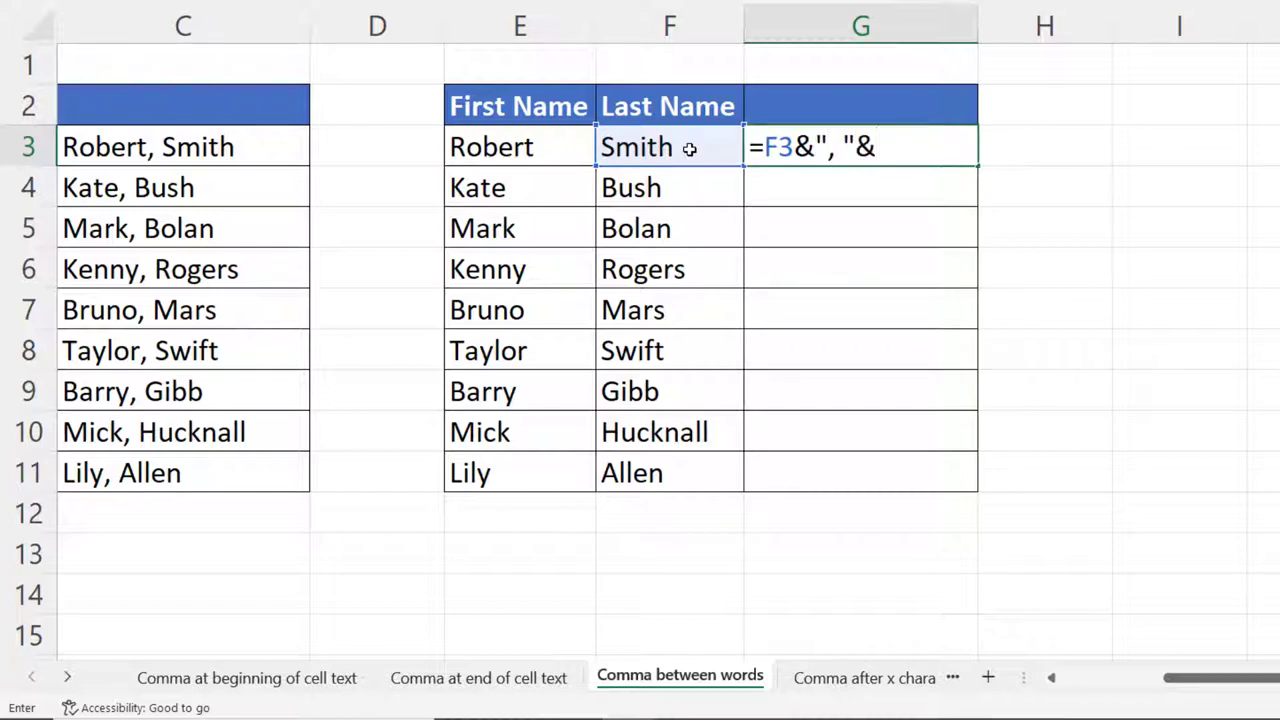
{"action": "left_click", "coordinate": [515, 150]}
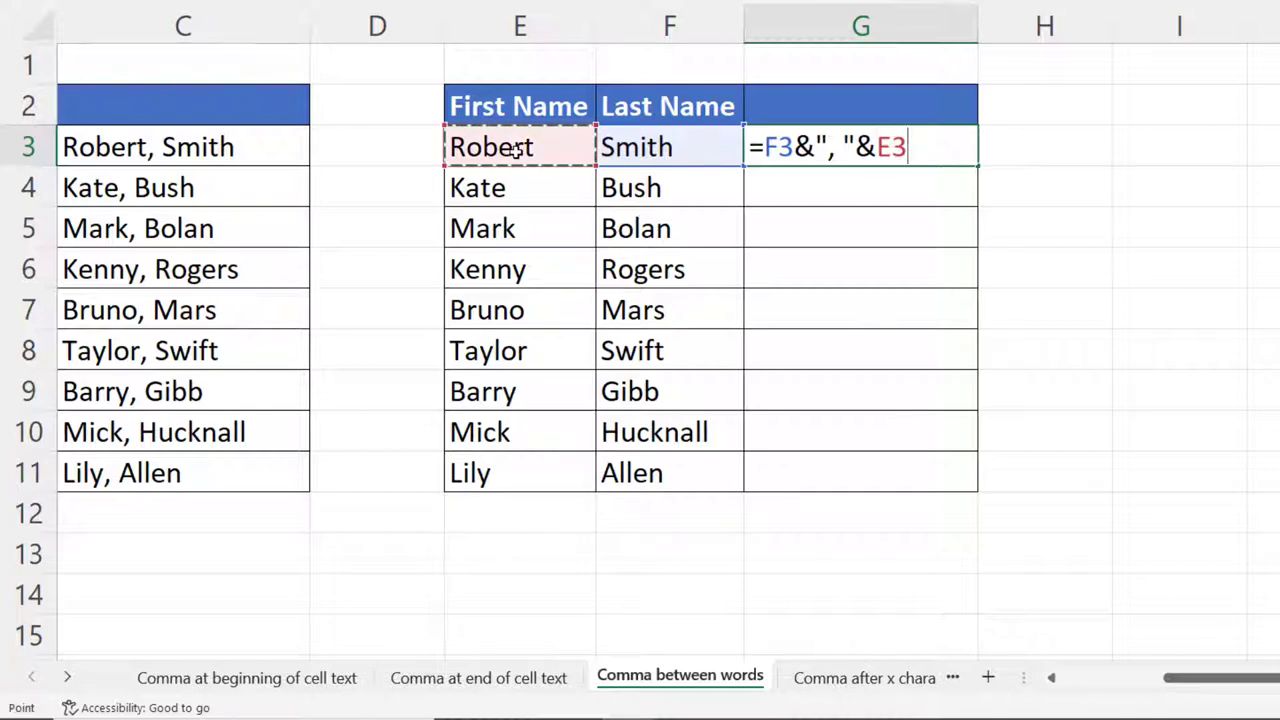
{"action": "key", "text": "Return"}
{"action": "left_click", "coordinate": [943, 157]}
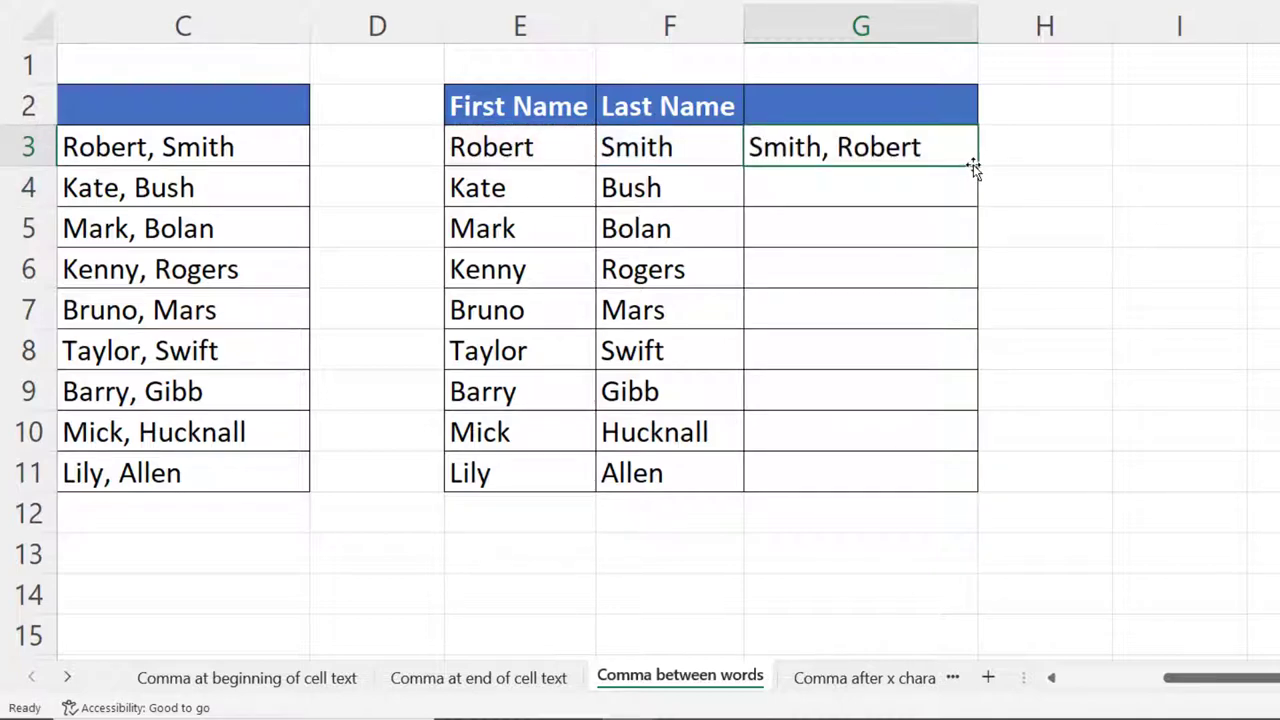
{"action": "left_click_drag", "start_coordinate": [977, 165], "coordinate": [940, 486]}
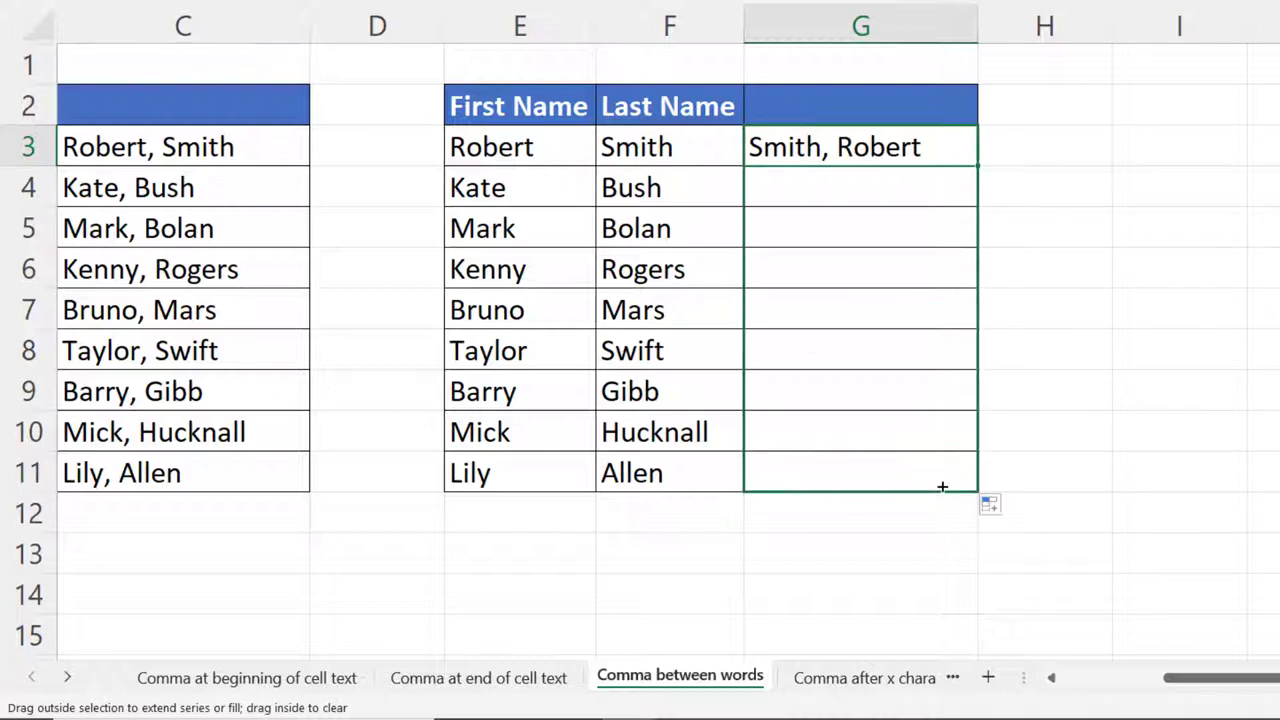
Step: On the "Comma after x characters" sheet, enter =REPLACE(B2,5,0,",") in C2 and fill it down column C for all product IDs
{"action": "left_click", "coordinate": [848, 677]}
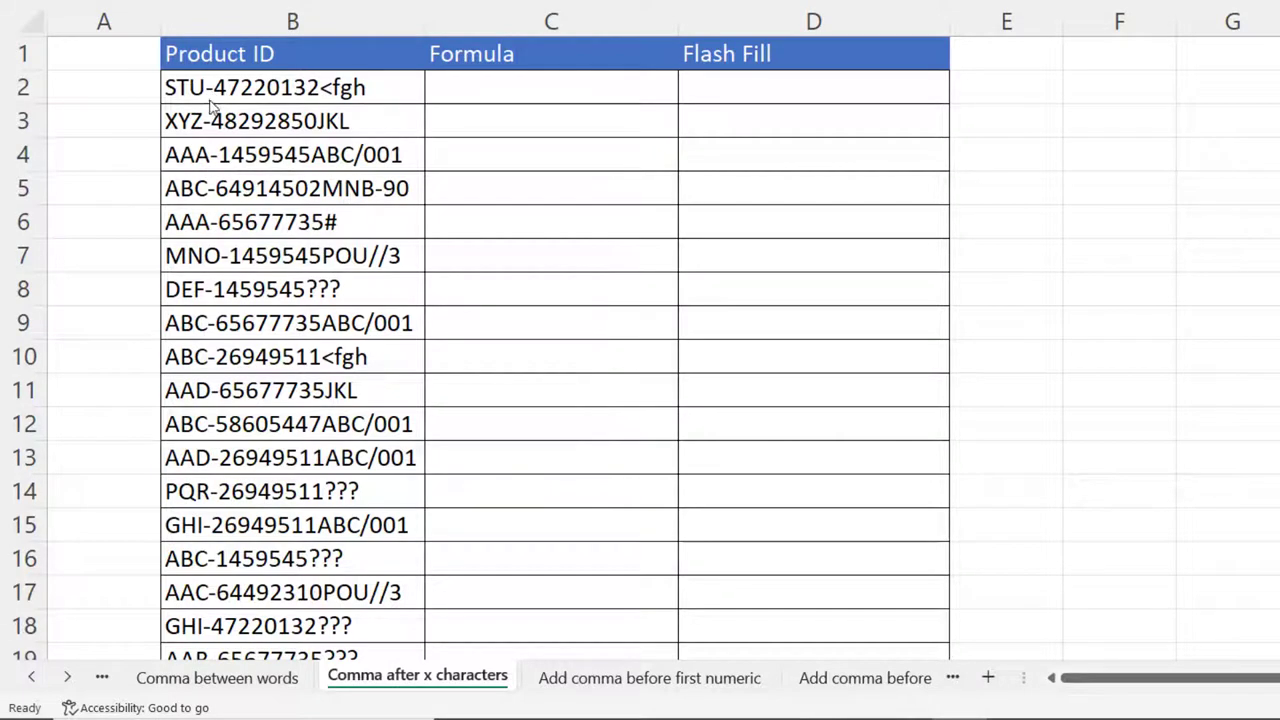
{"action": "left_click", "coordinate": [480, 88]}
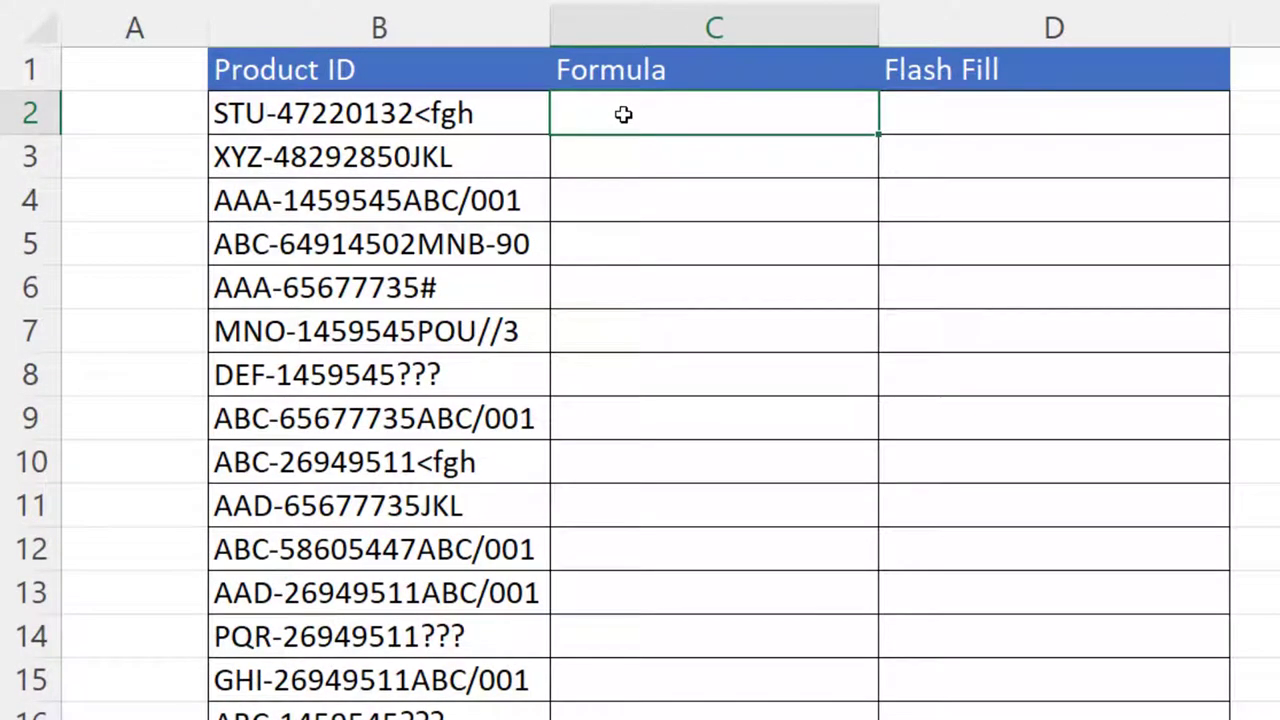
{"action": "type", "text": "=re"}
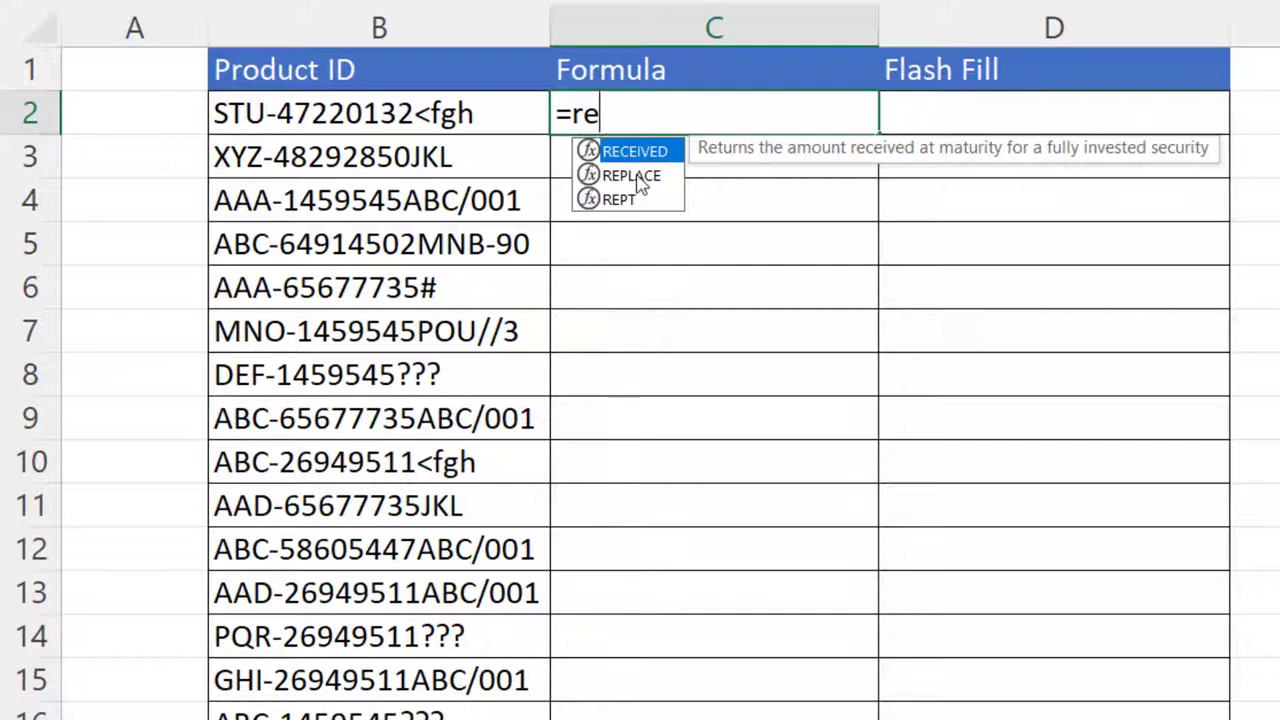
{"action": "double_click", "coordinate": [634, 176]}
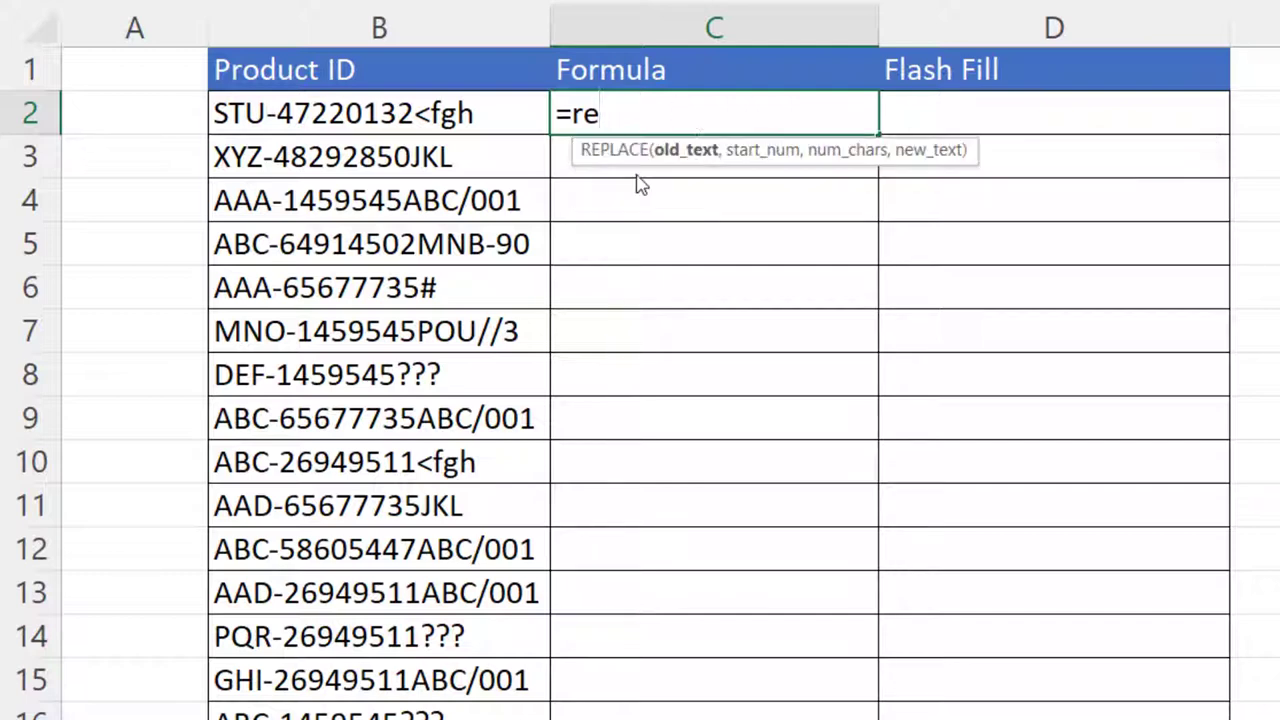
{"action": "left_click", "coordinate": [322, 117]}
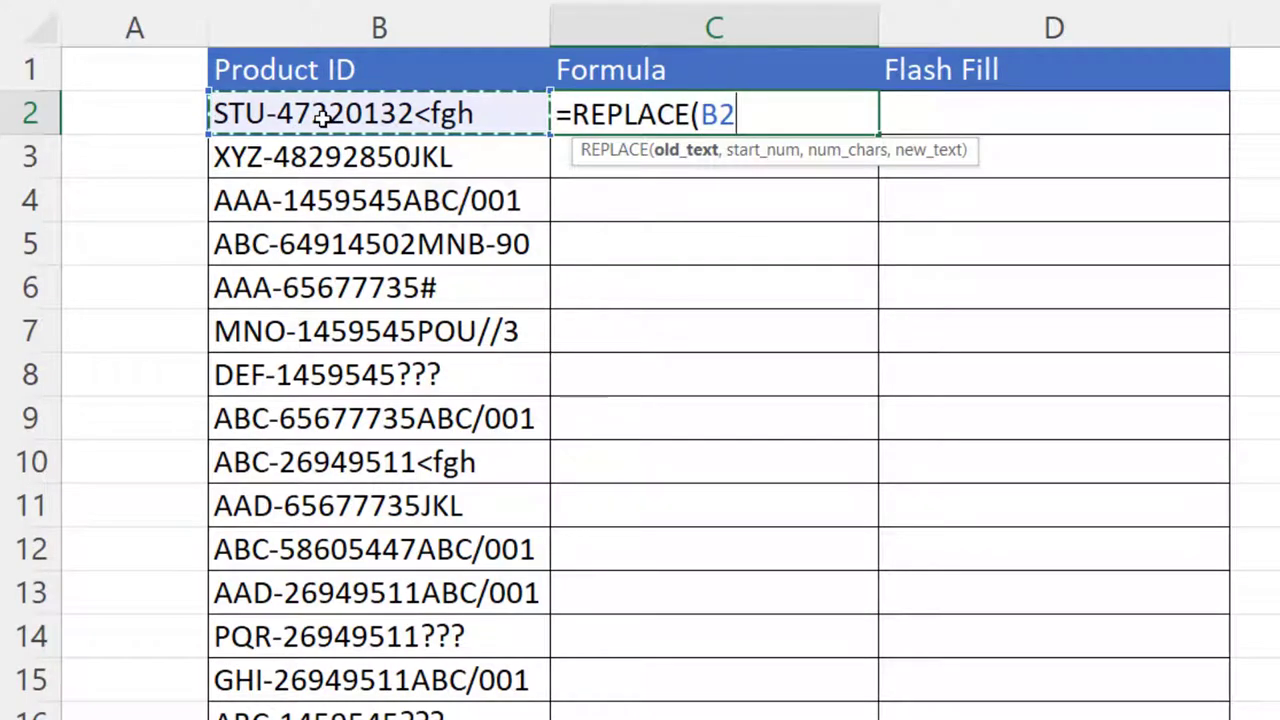
{"action": "type", "text": ","}
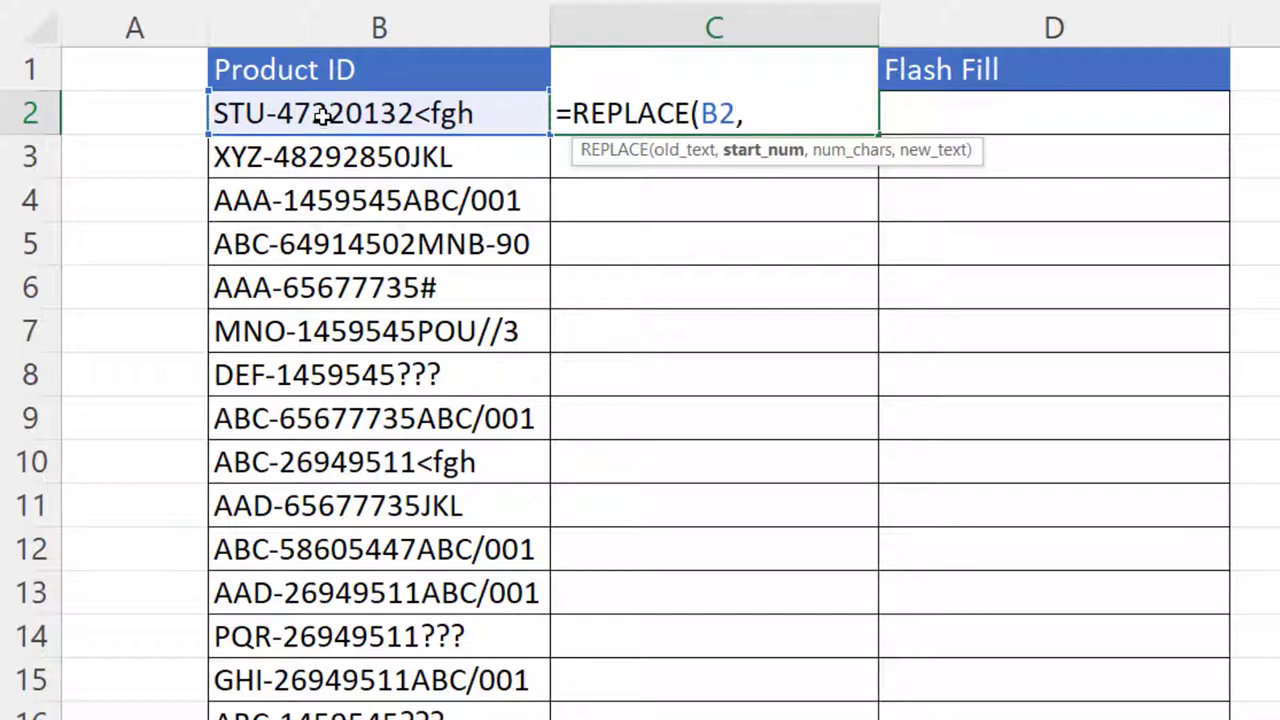
{"action": "type", "text": "5,"}
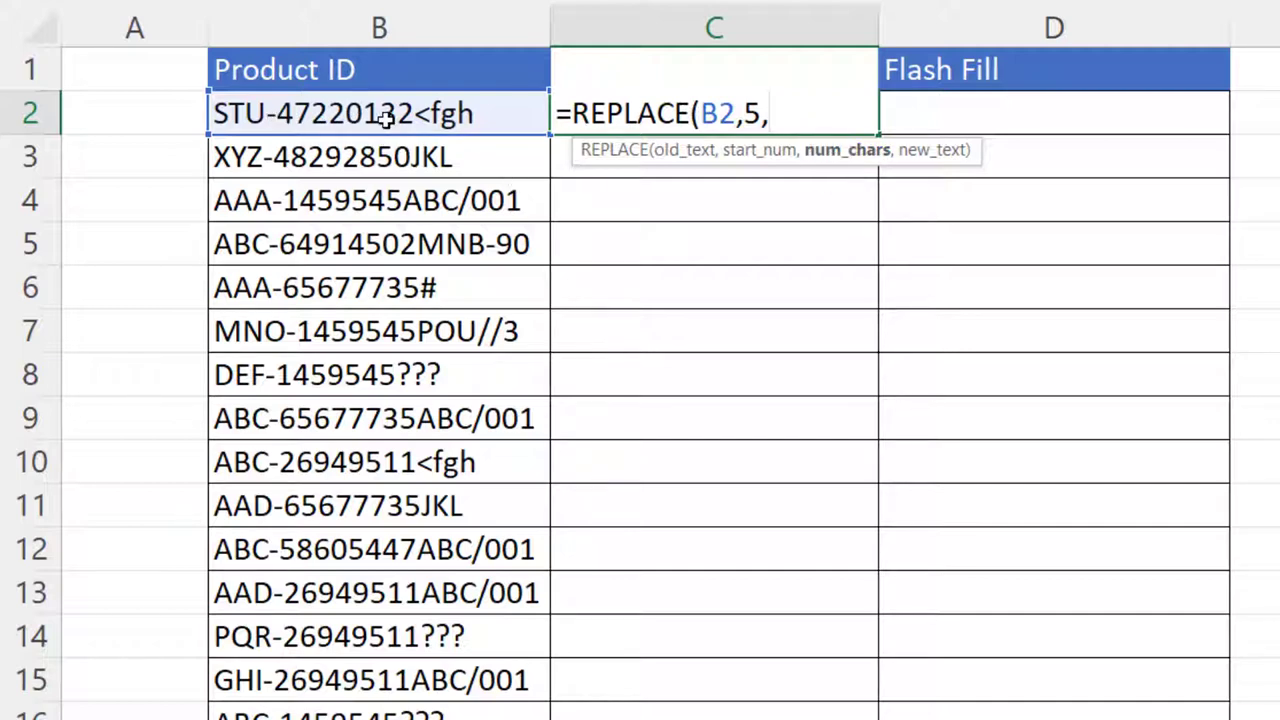
{"action": "type", "text": "0,"}
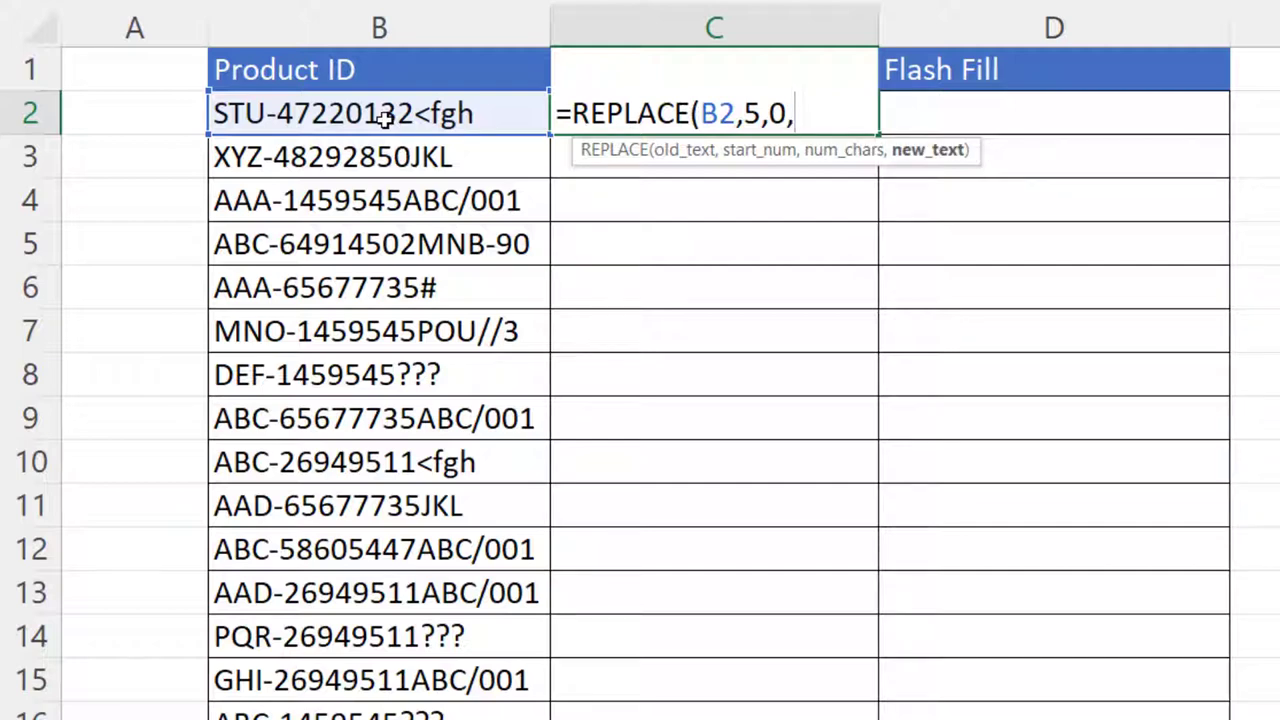
{"action": "type", "text": "\",\")"}
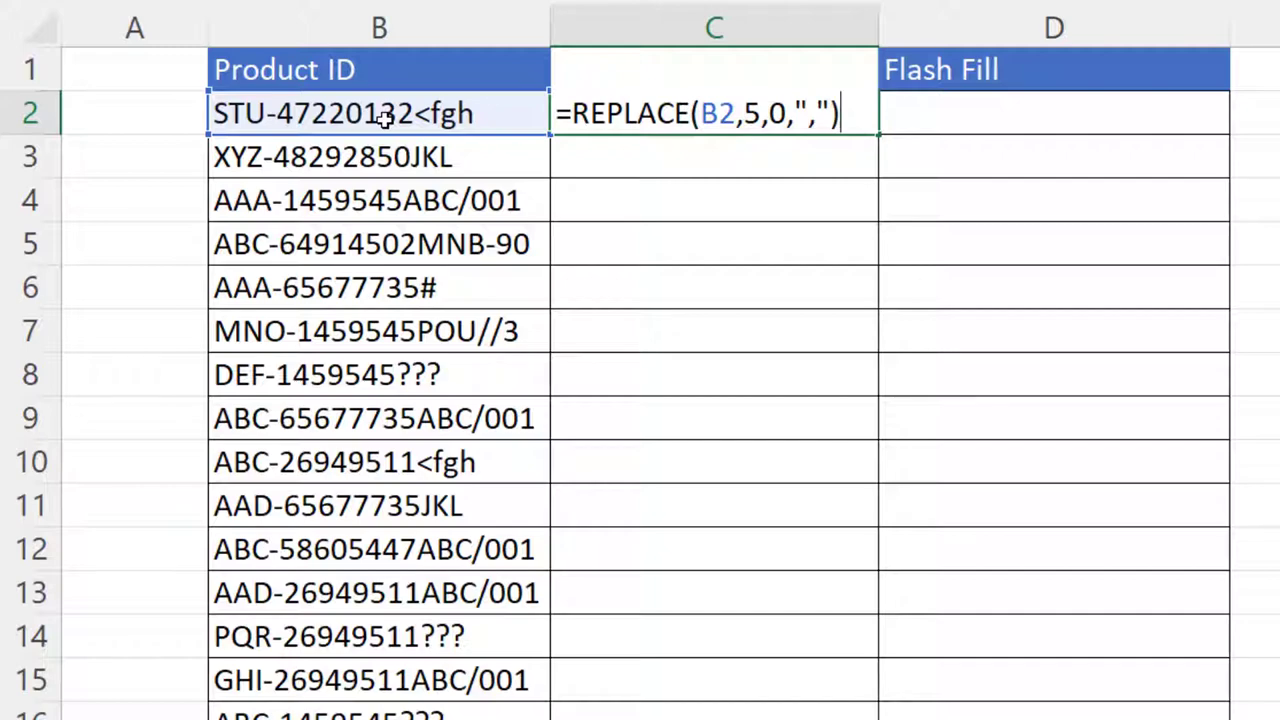
{"action": "key", "text": "Return"}
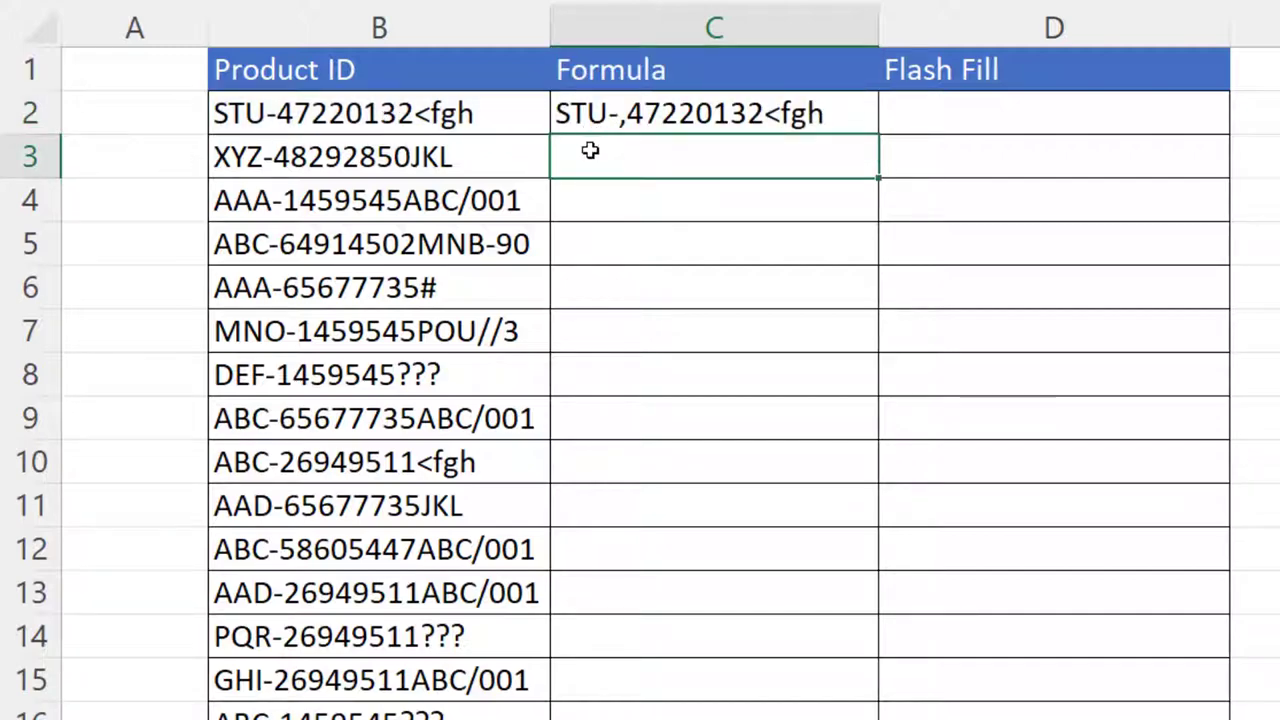
{"action": "left_click", "coordinate": [863, 109]}
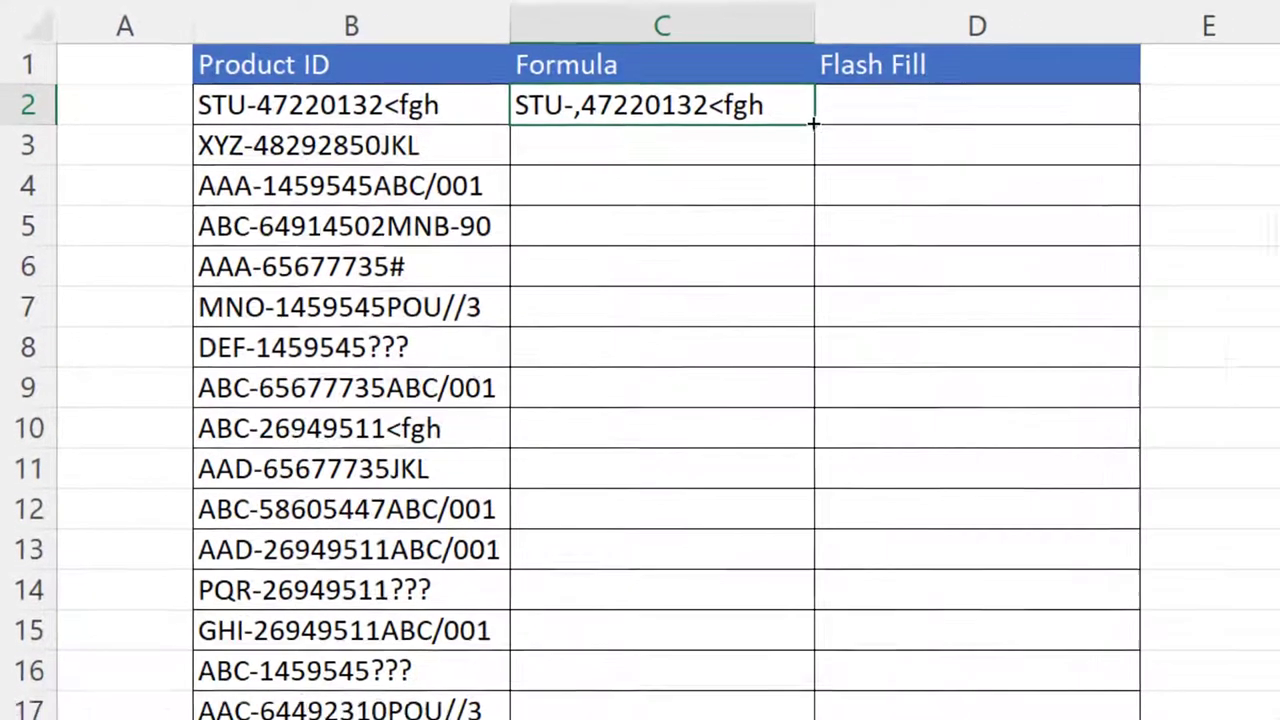
{"action": "double_click", "coordinate": [879, 134]}
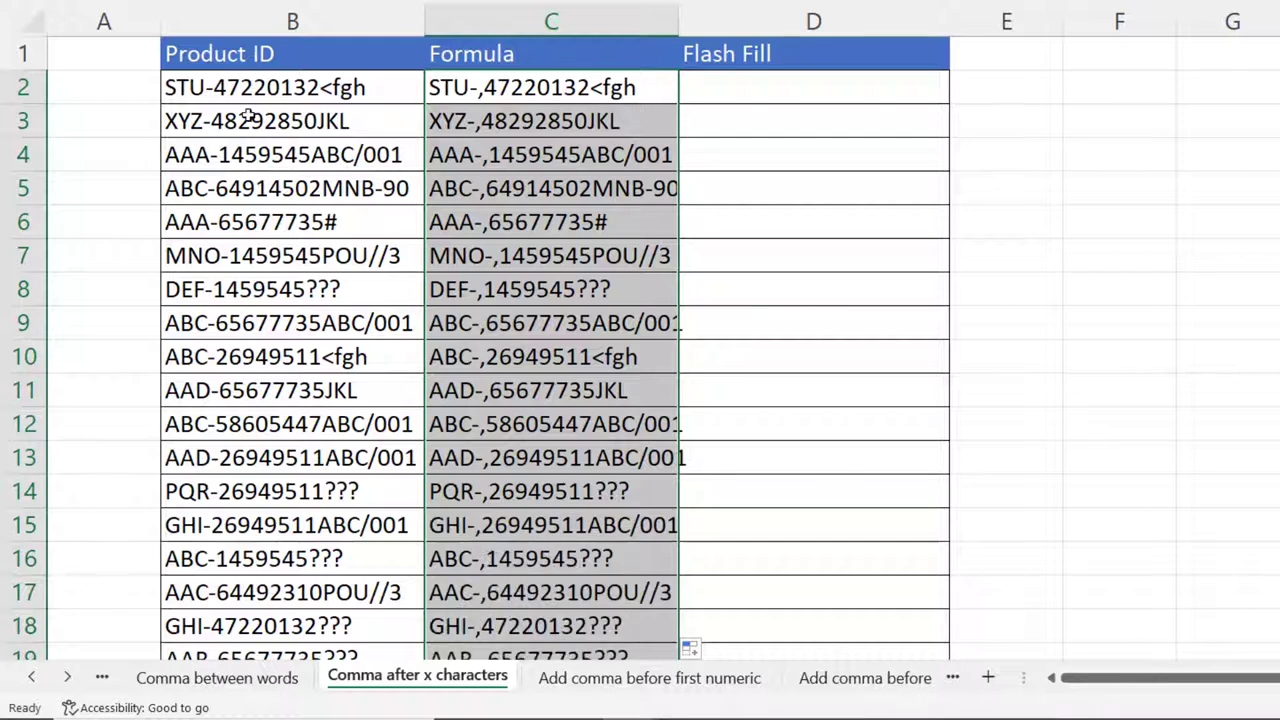
Step: Enter STU-,47220132<fgh in D2 by copying the B2 text and adding the comma, and Flash Fill column D from it
{"action": "left_click", "coordinate": [766, 92]}
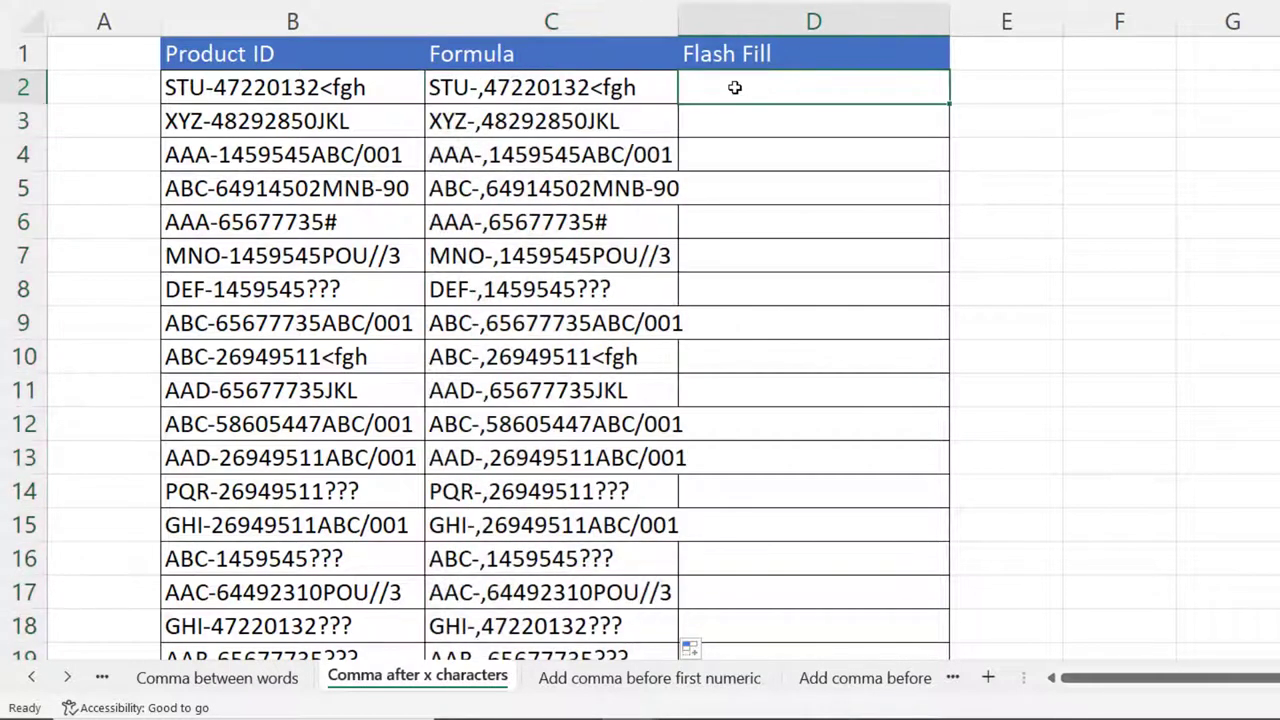
{"action": "double_click", "coordinate": [372, 90]}
{"action": "left_click_drag", "start_coordinate": [368, 90], "coordinate": [100, 90]}
{"action": "key", "text": "ctrl+c"}
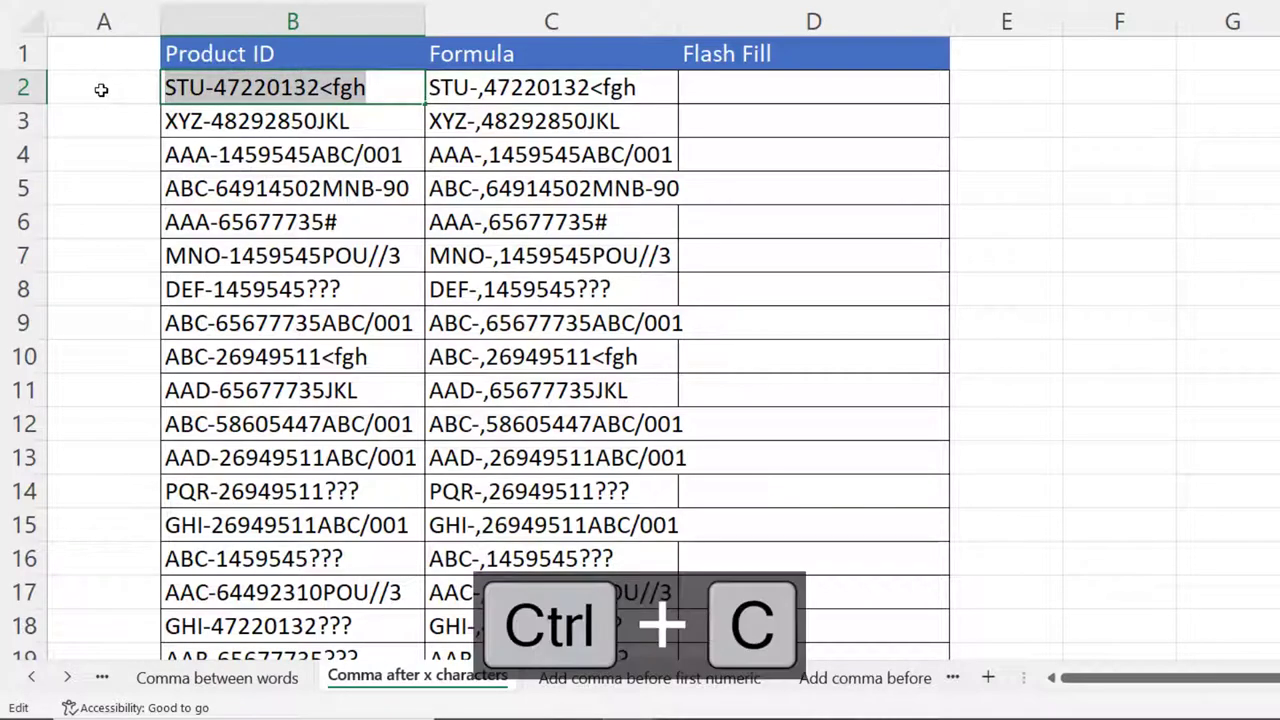
{"action": "key", "text": "Return"}
{"action": "double_click", "coordinate": [752, 99]}
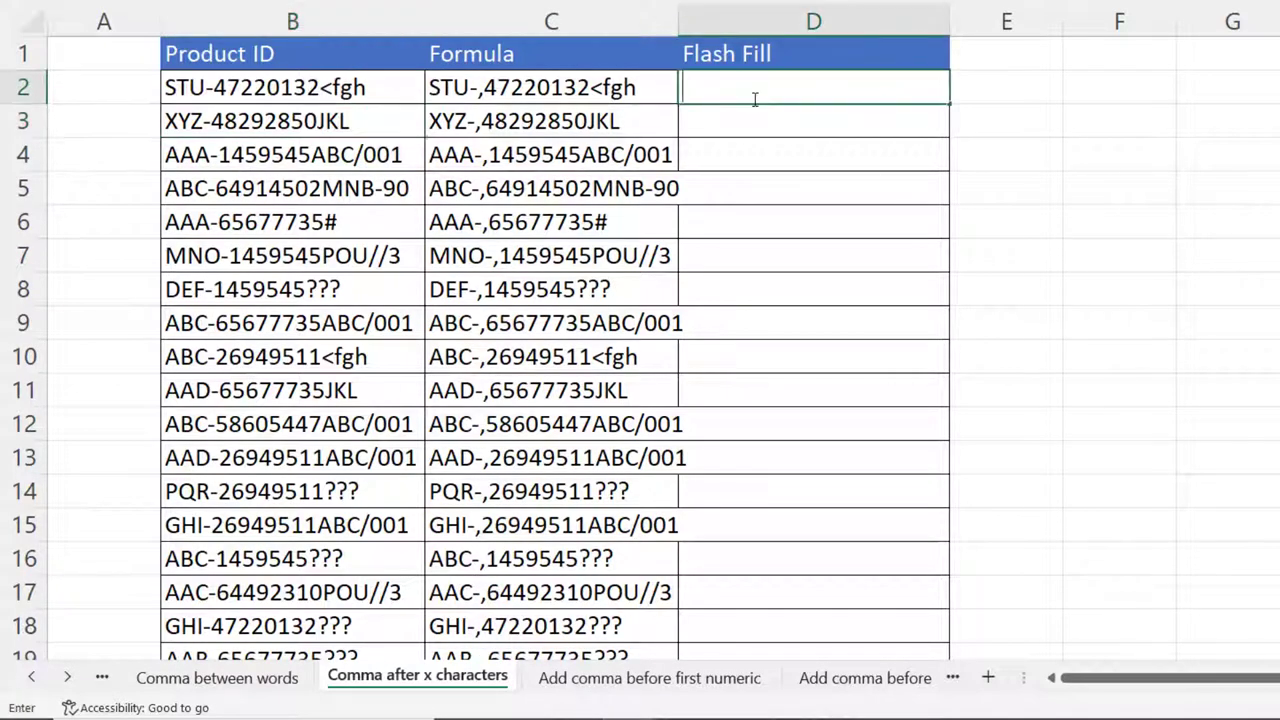
{"action": "key", "text": "ctrl+v"}
{"action": "left_click", "coordinate": [733, 89]}
{"action": "type", "text": ","}
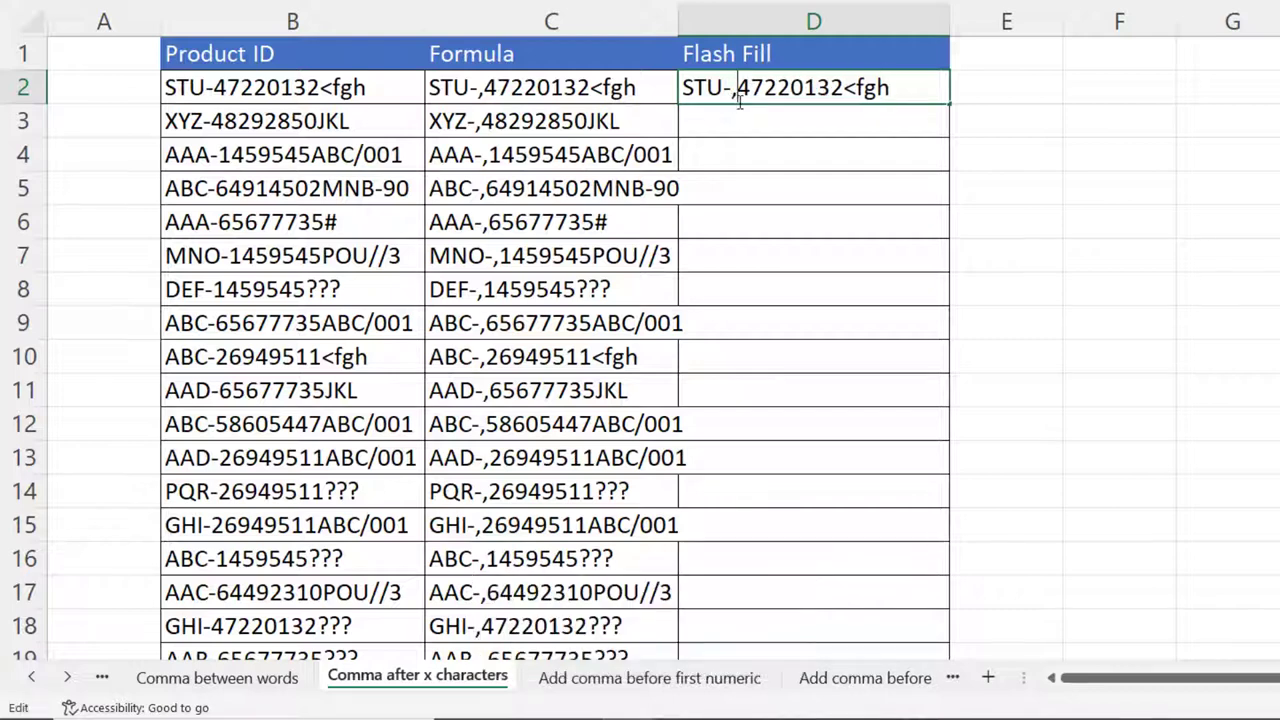
{"action": "key", "text": "Return"}
{"action": "left_click", "coordinate": [748, 91]}
{"action": "key", "text": "ctrl+e"}
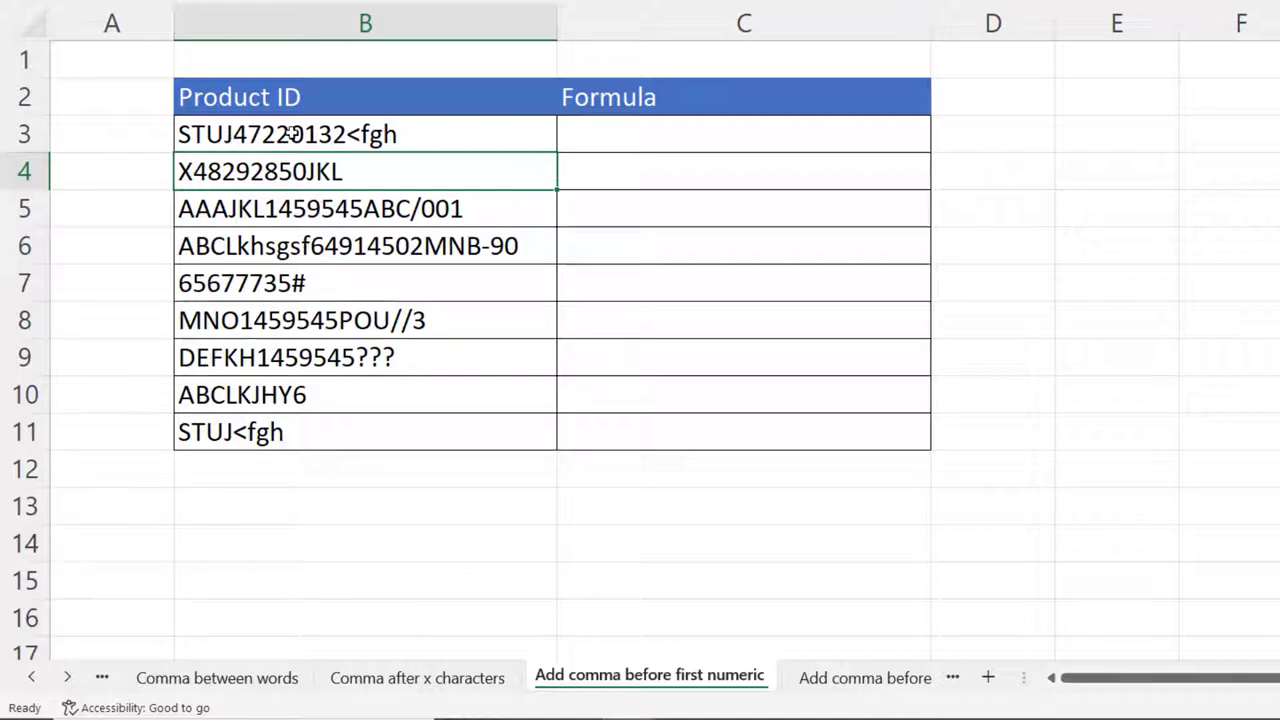
Step: On the "Add comma before first numeric" sheet, enter =SEARCH({1,2,3,4,5,6,7,8,9},B3) in C3
{"action": "left_click", "coordinate": [616, 128]}
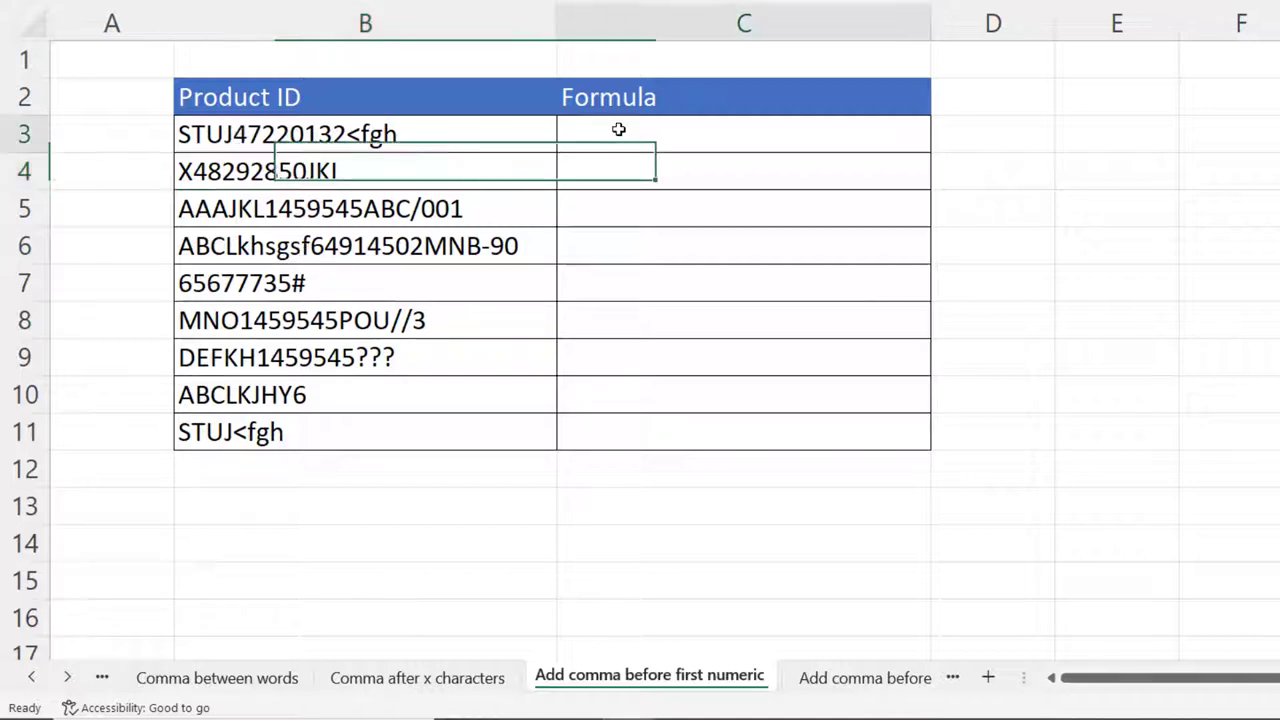
{"action": "type", "text": "=se"}
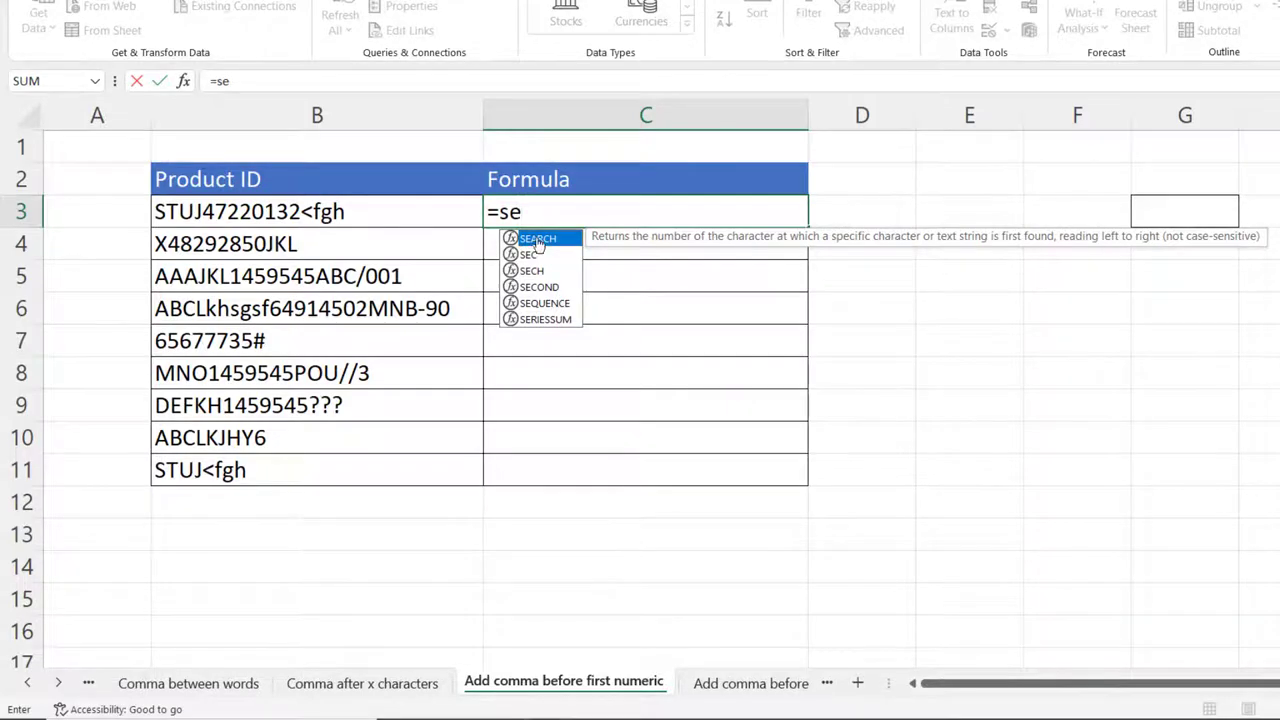
{"action": "double_click", "coordinate": [537, 240]}
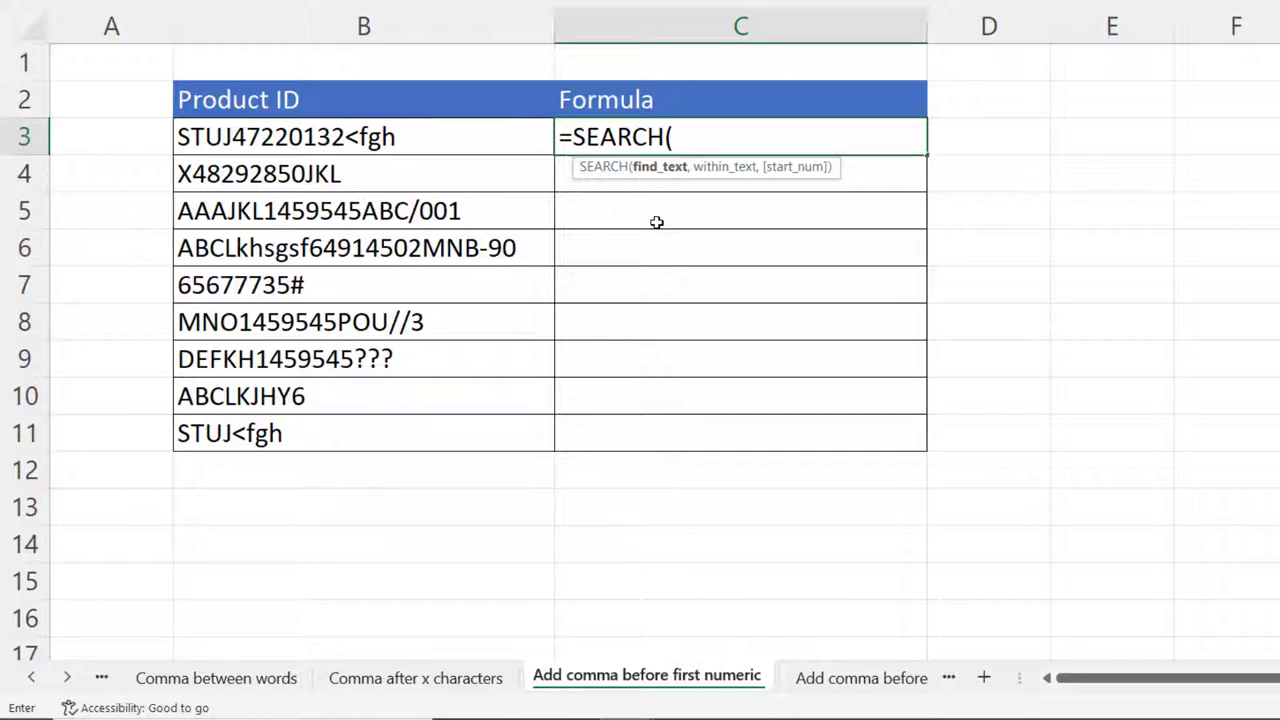
{"action": "type", "text": "1,2,3,4"}
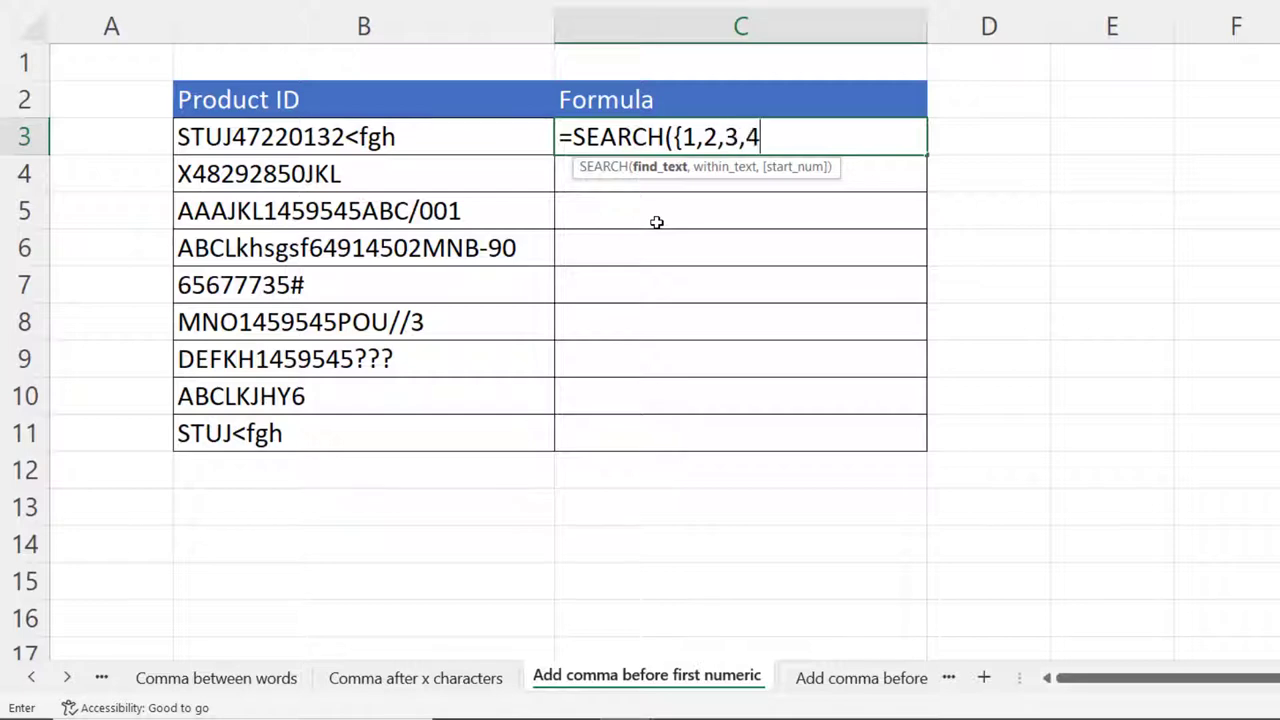
{"action": "type", "text": ",5,6,7,8,9"}
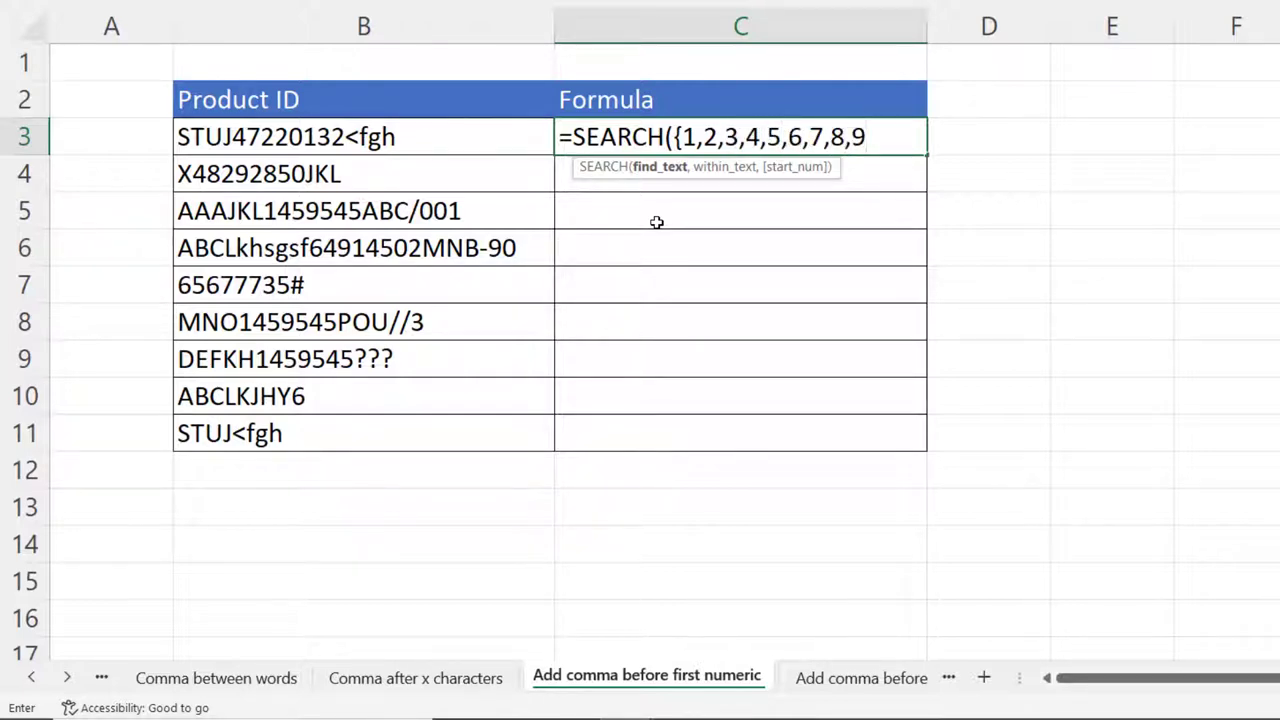
{"action": "type", "text": "},"}
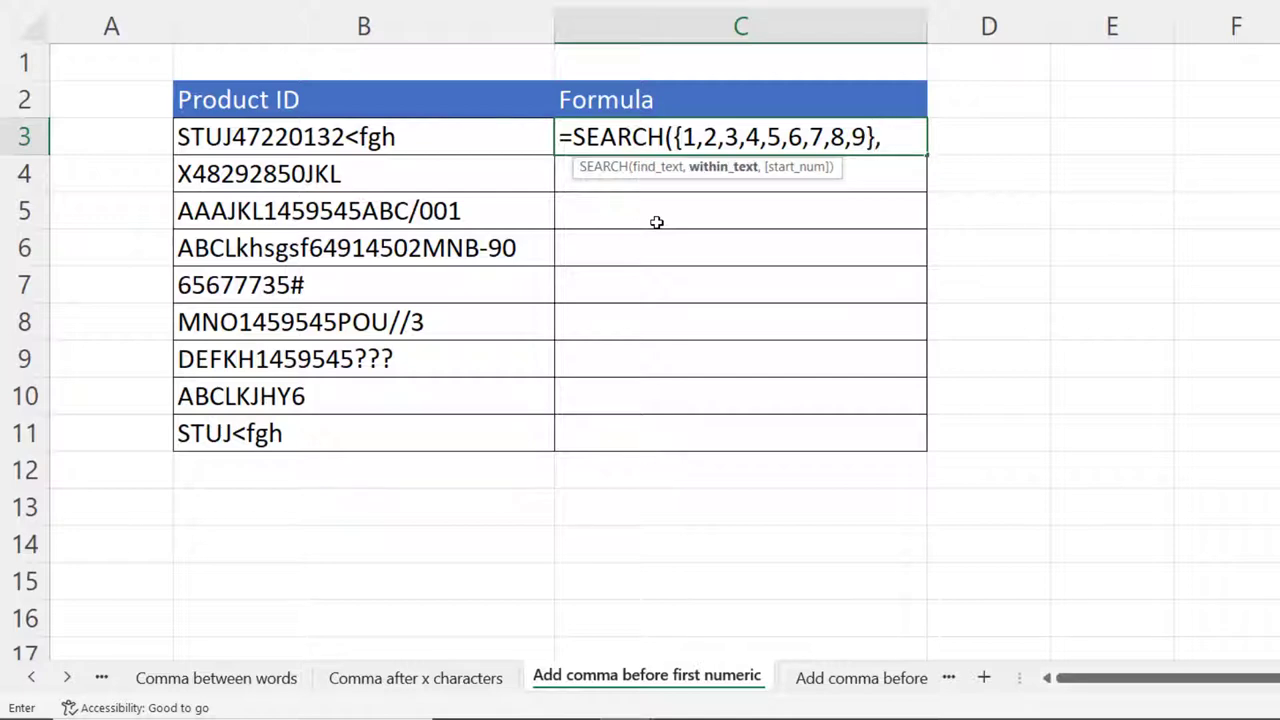
{"action": "left_click", "coordinate": [305, 140]}
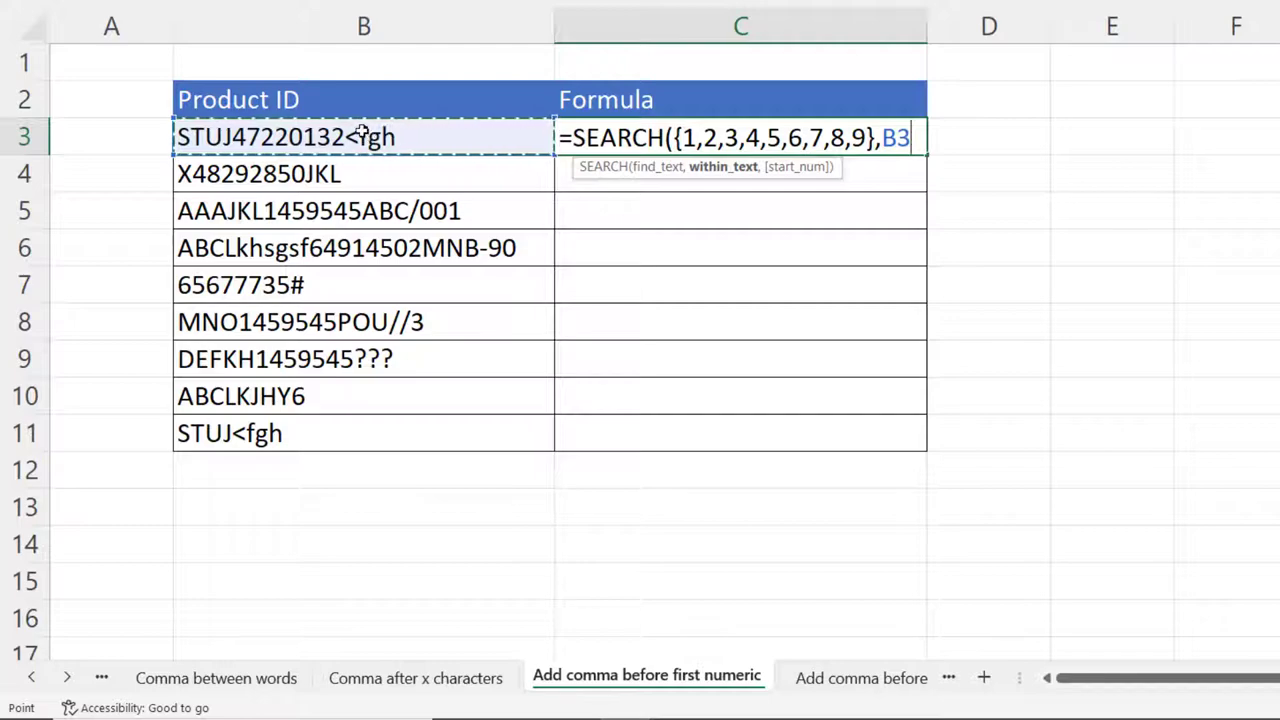
{"action": "type", "text": ")"}
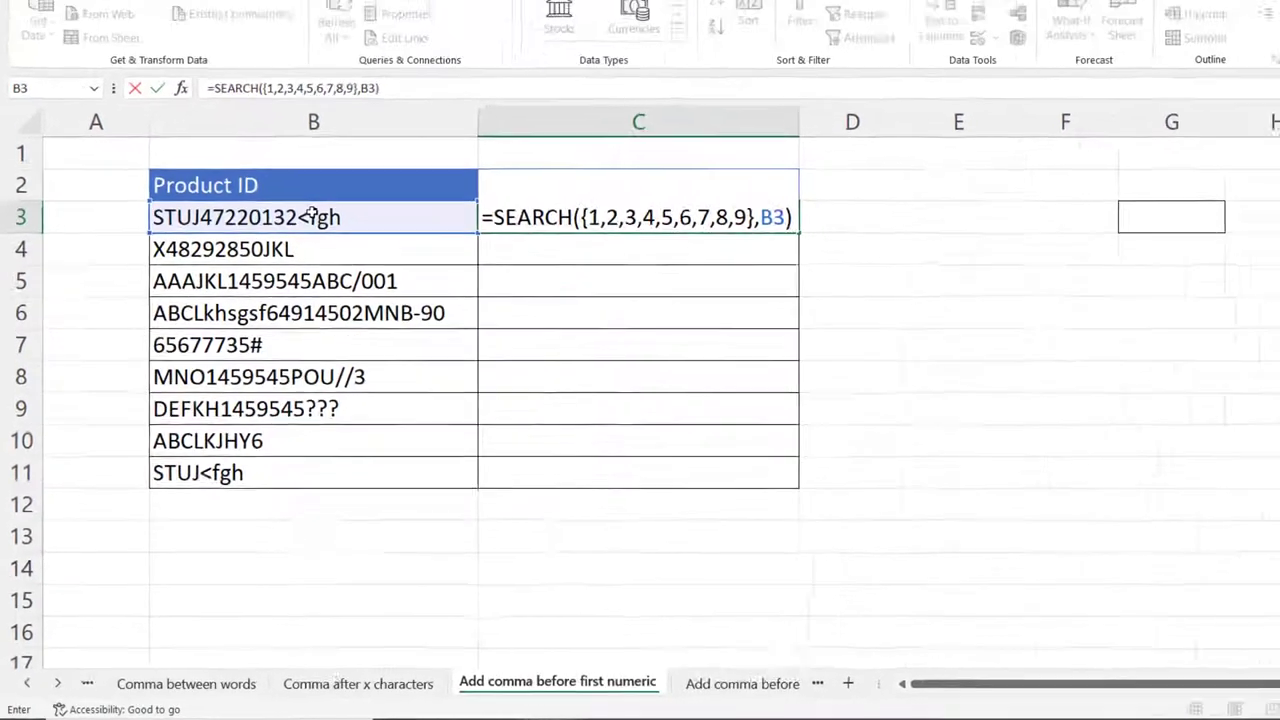
{"action": "key", "text": "Return"}
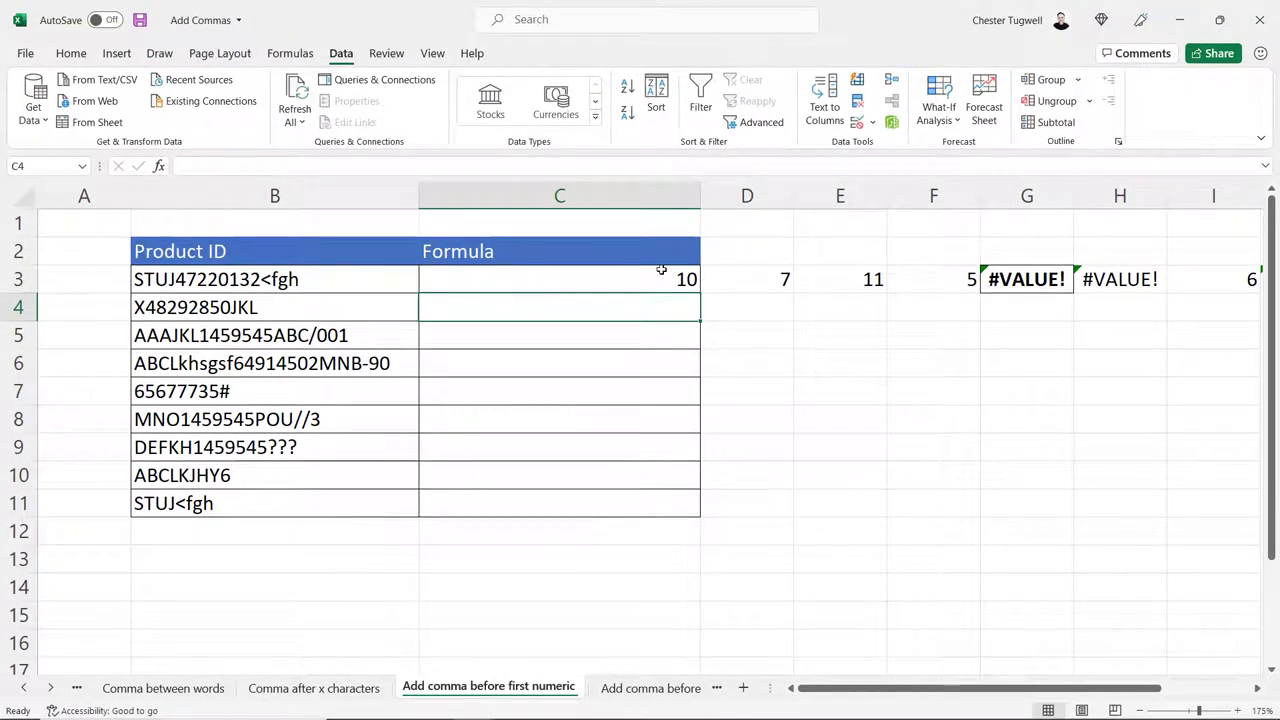
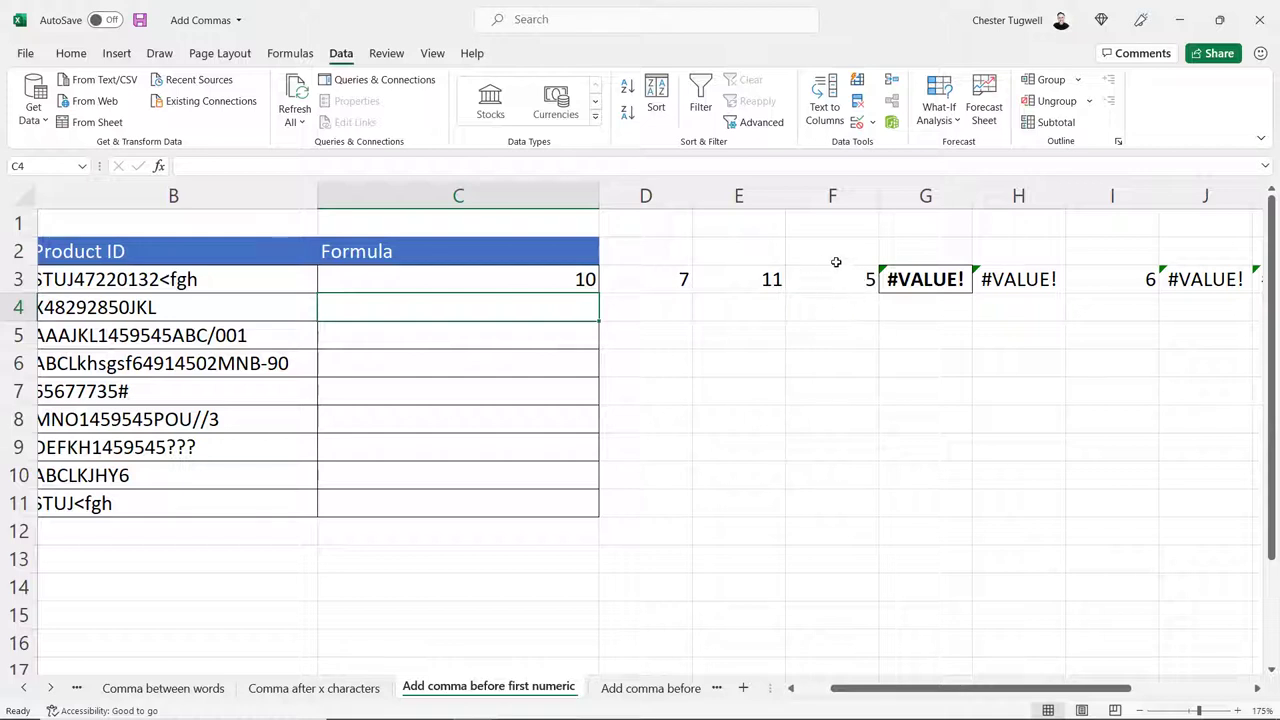
Step: Wrap the C3 formula in MIN so that it reads =MIN(SEARCH({1,2,3,4,5,6,7,8,9},B3))
{"action": "left_click_drag", "start_coordinate": [905, 691], "coordinate": [875, 691]}
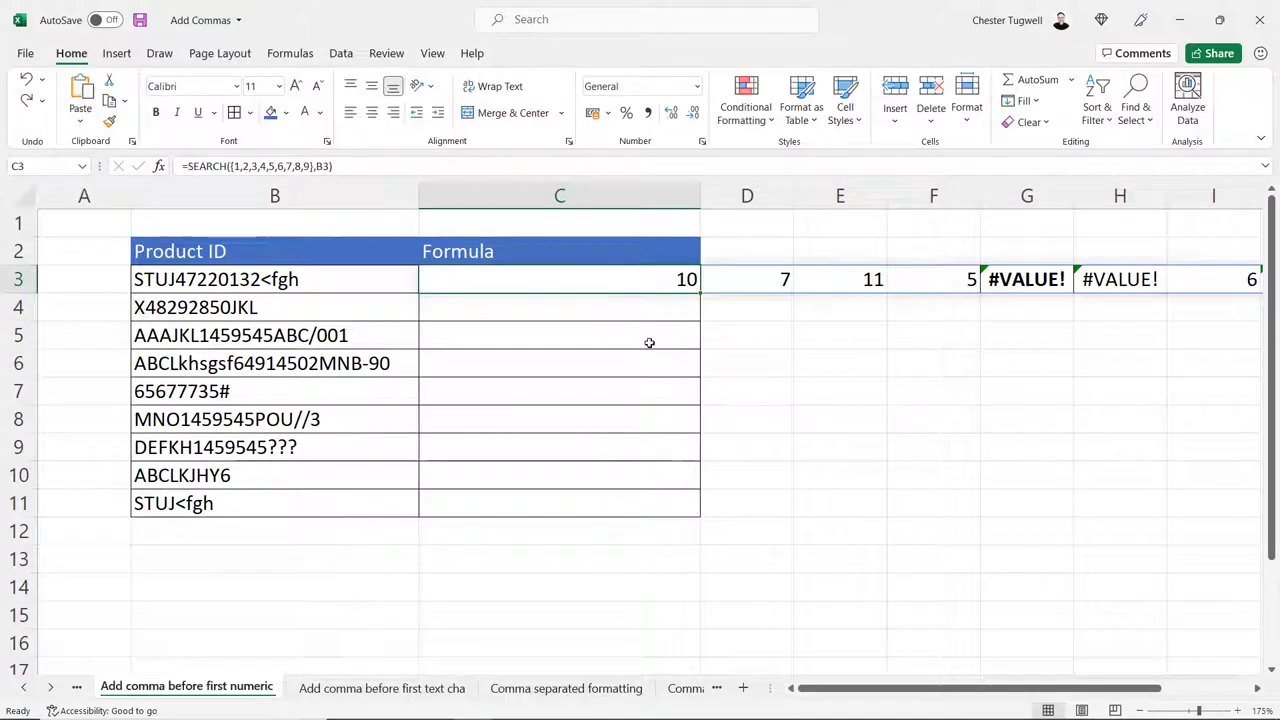
{"action": "double_click", "coordinate": [634, 277]}
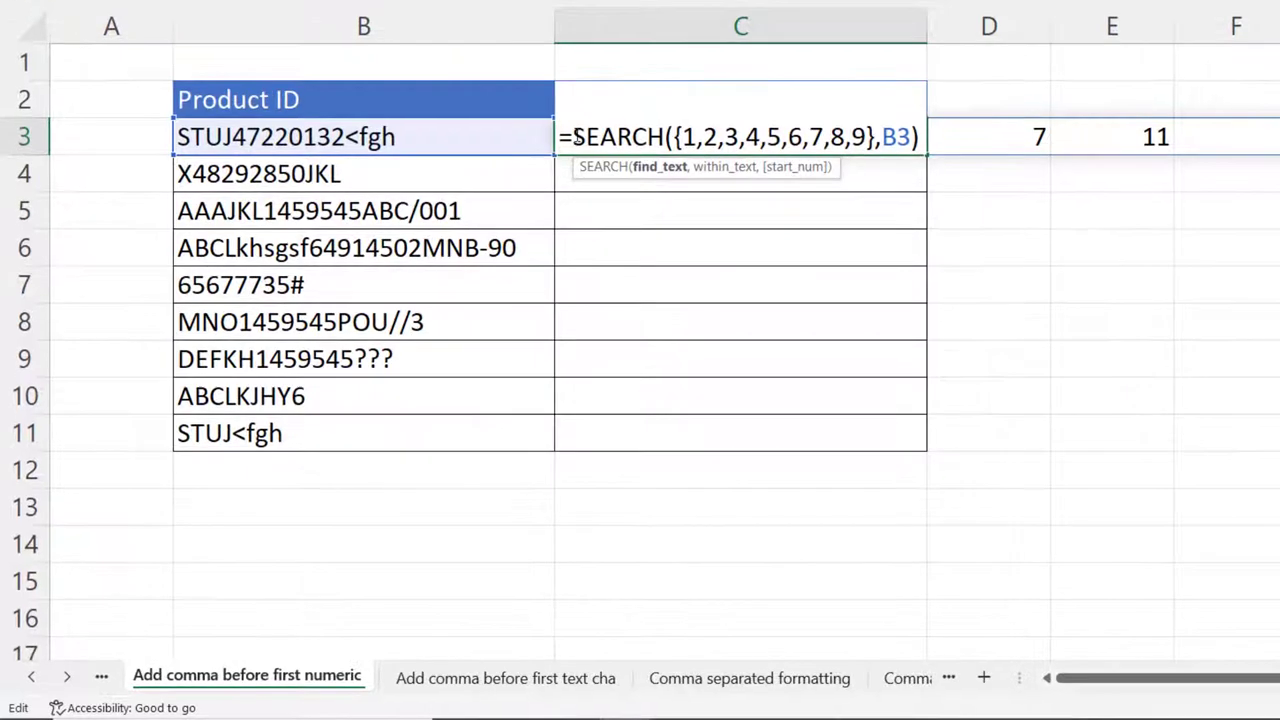
{"action": "left_click", "coordinate": [573, 137]}
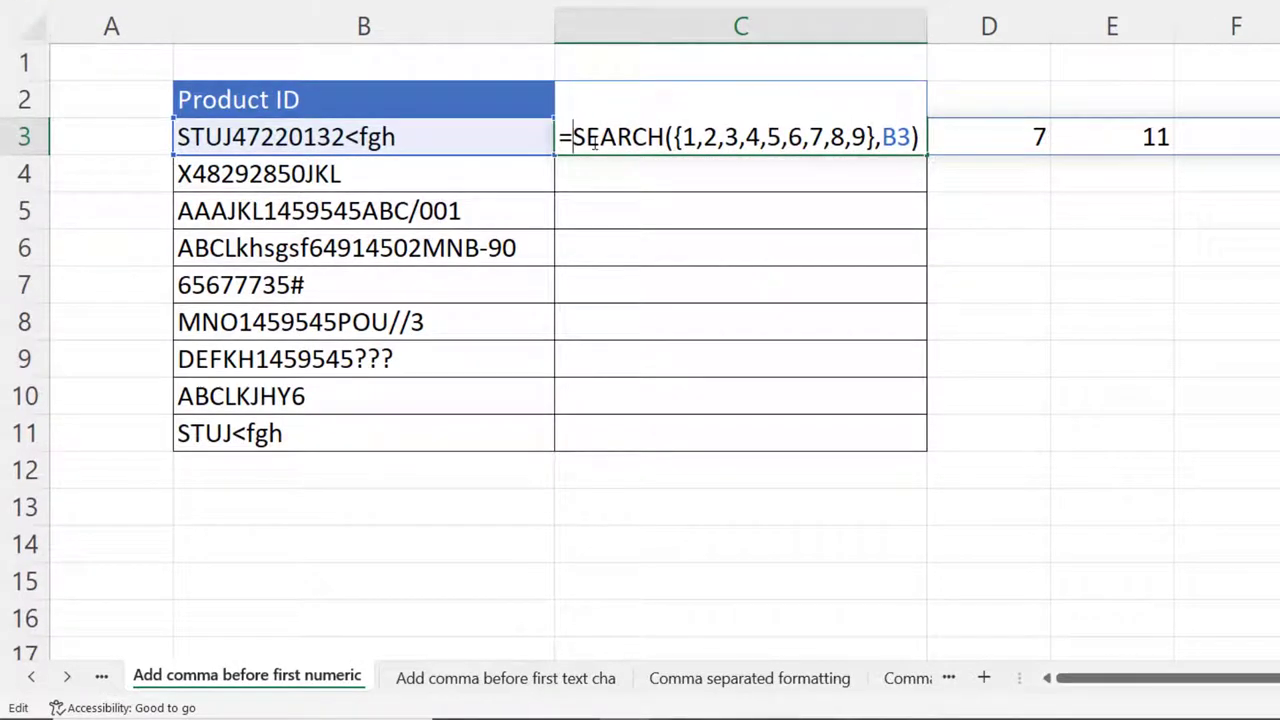
{"action": "type", "text": "MIN("}
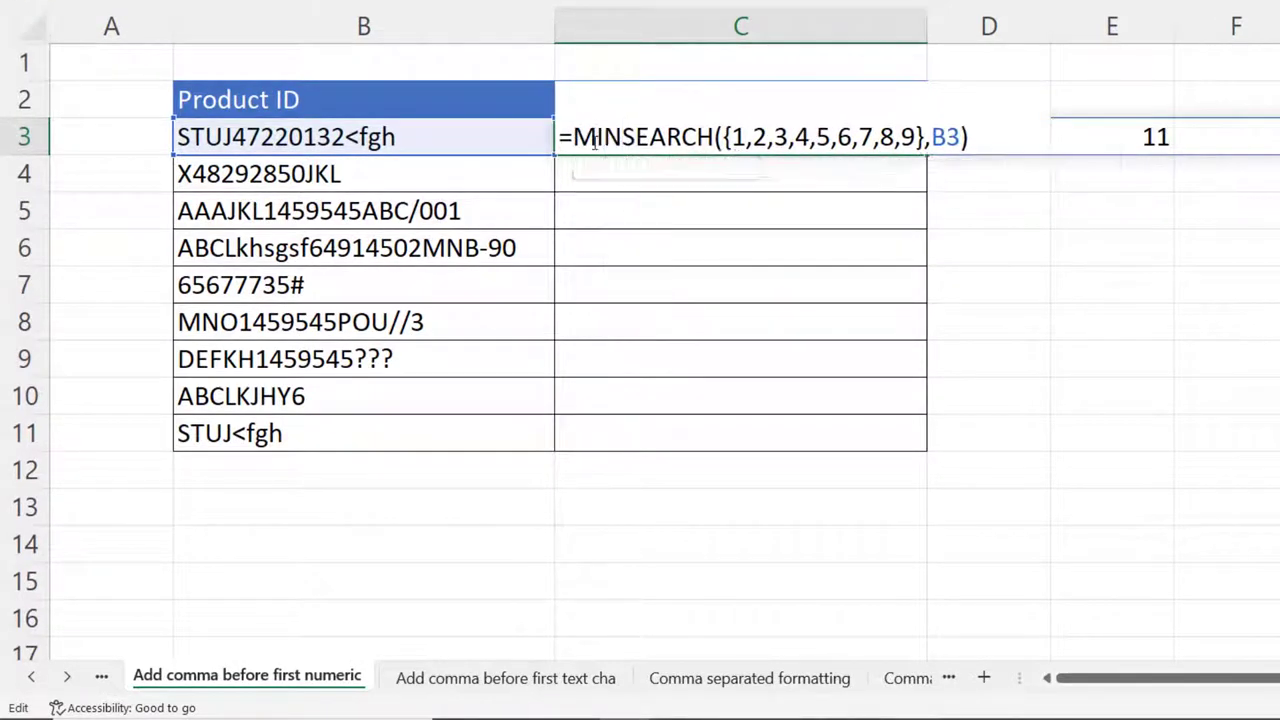
{"action": "left_click", "coordinate": [1001, 136]}
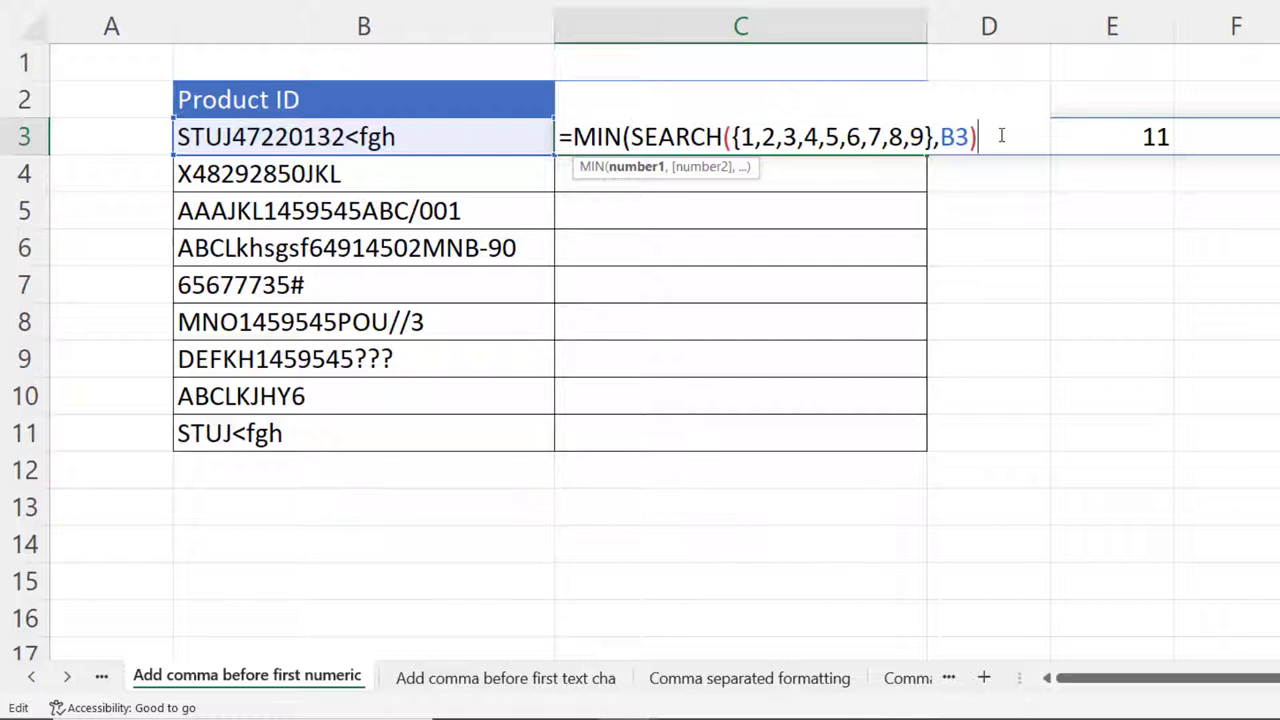
{"action": "type", "text": ")"}
{"action": "key", "text": "Return"}
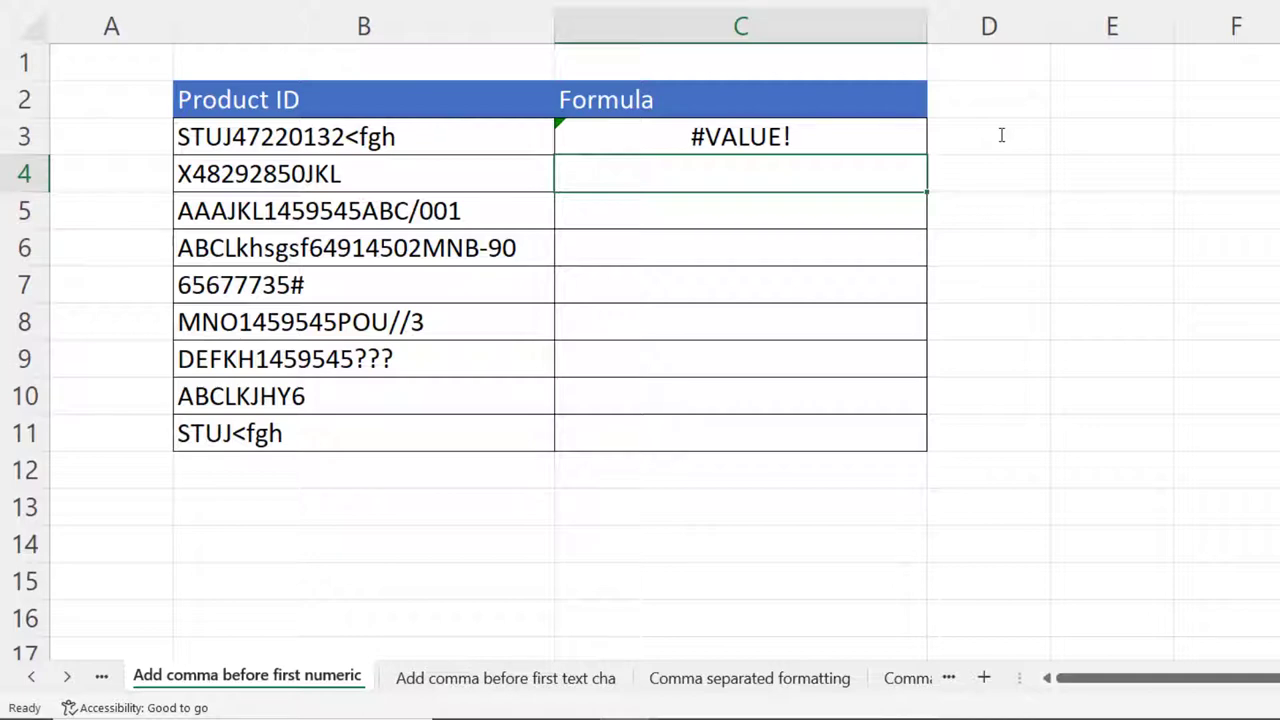
Step: Change C3 to =MIN(IFERROR(SEARCH({1,2,3,4,5,6,7,8,9},B3),"")) and fill it down to C11
{"action": "double_click", "coordinate": [776, 136]}
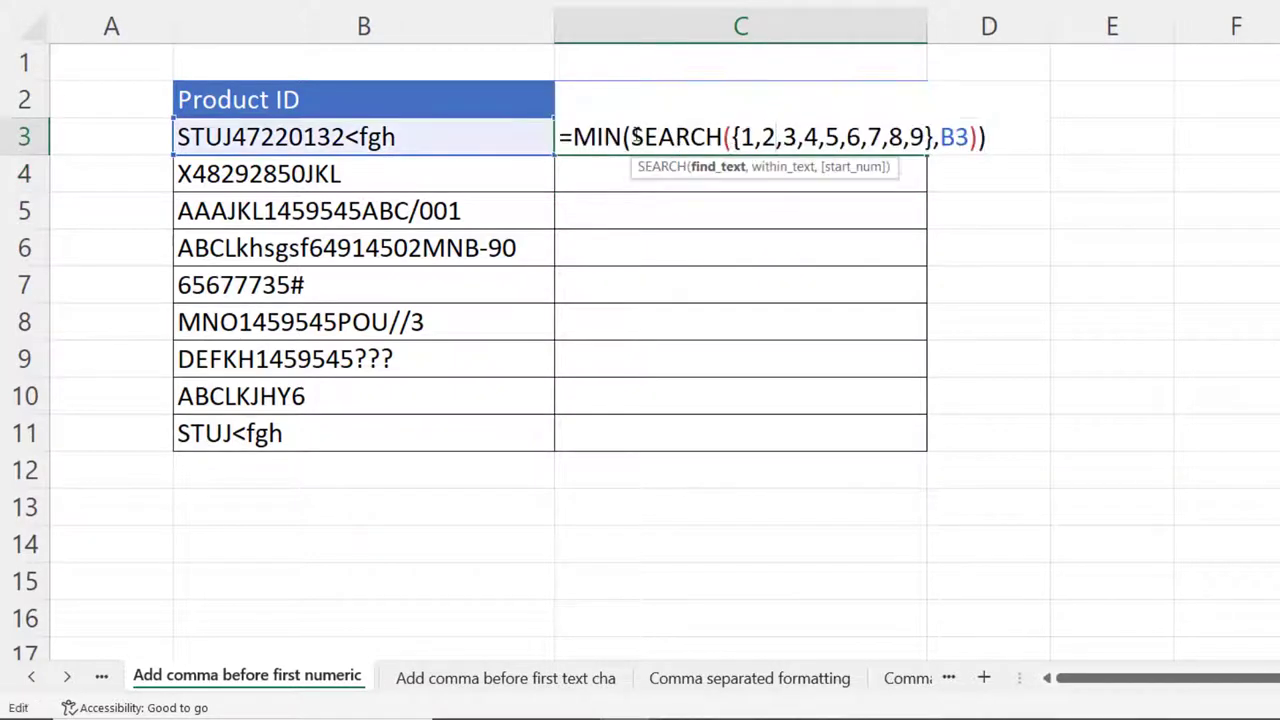
{"action": "left_click", "coordinate": [636, 137]}
{"action": "type", "text": "IFERROR"}
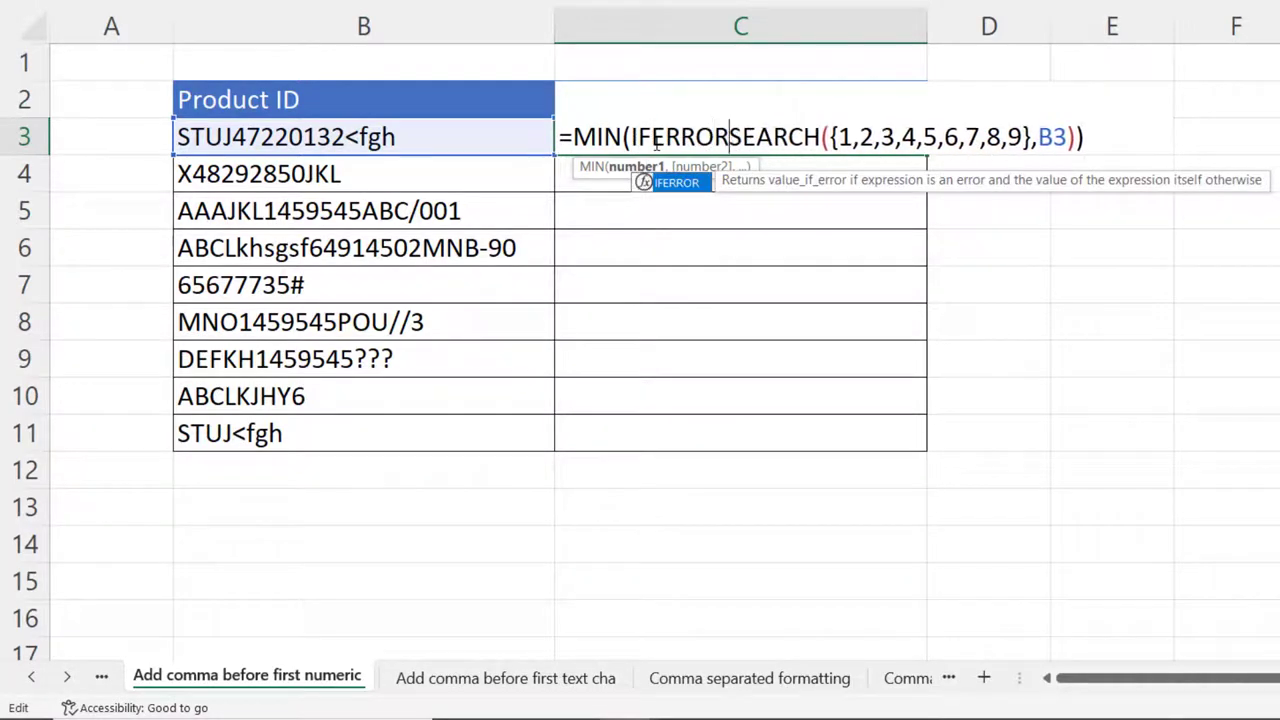
{"action": "key", "text": "Tab"}
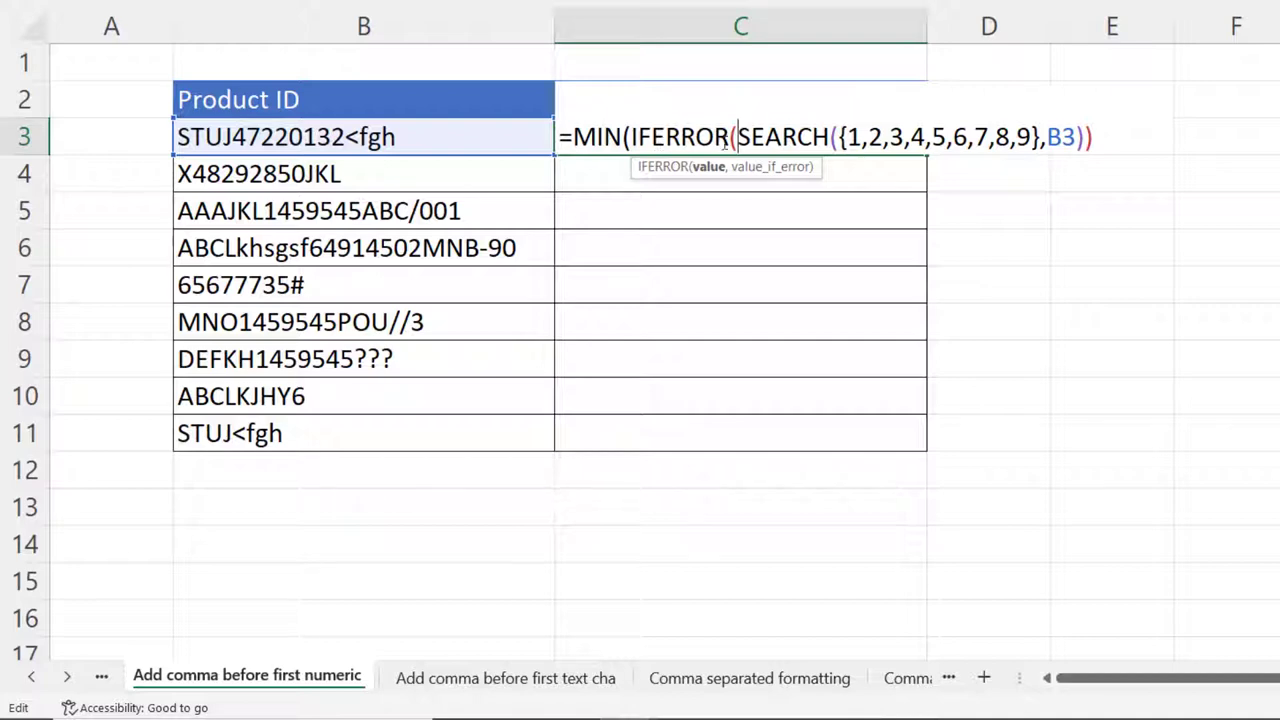
{"action": "left_click", "coordinate": [1082, 153]}
{"action": "type", "text": ","}
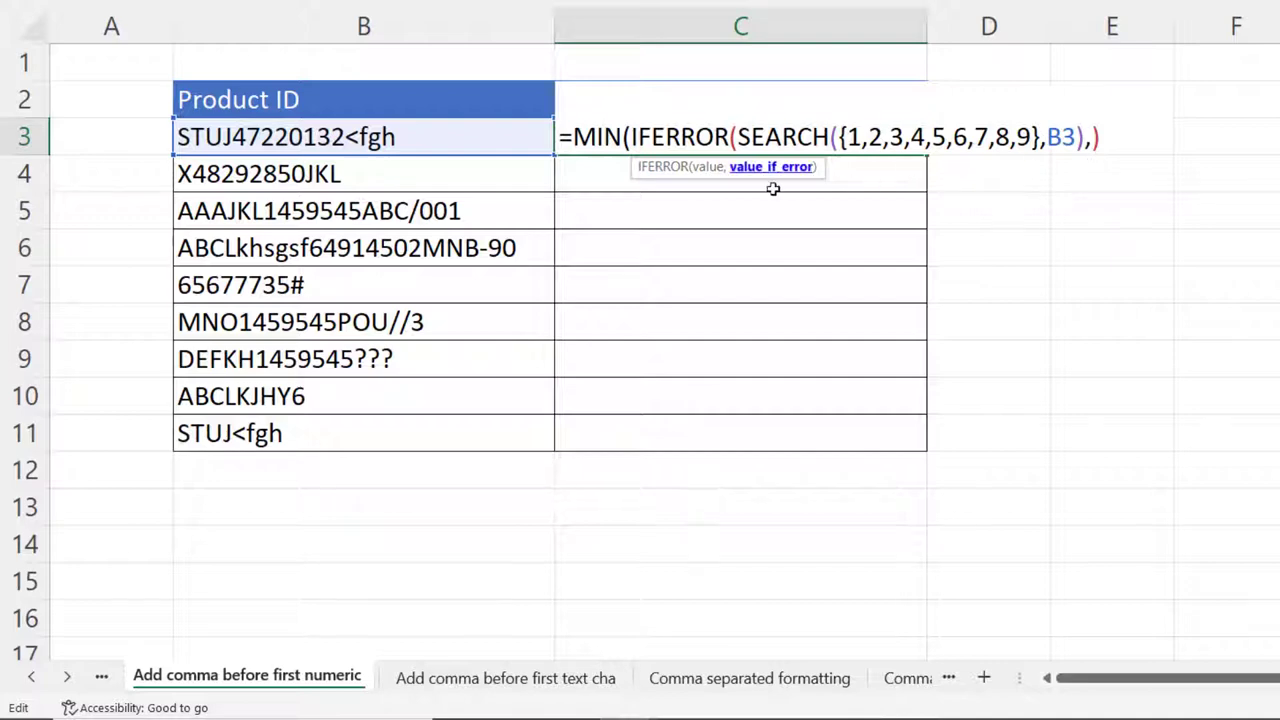
{"action": "type", "text": "\"\""}
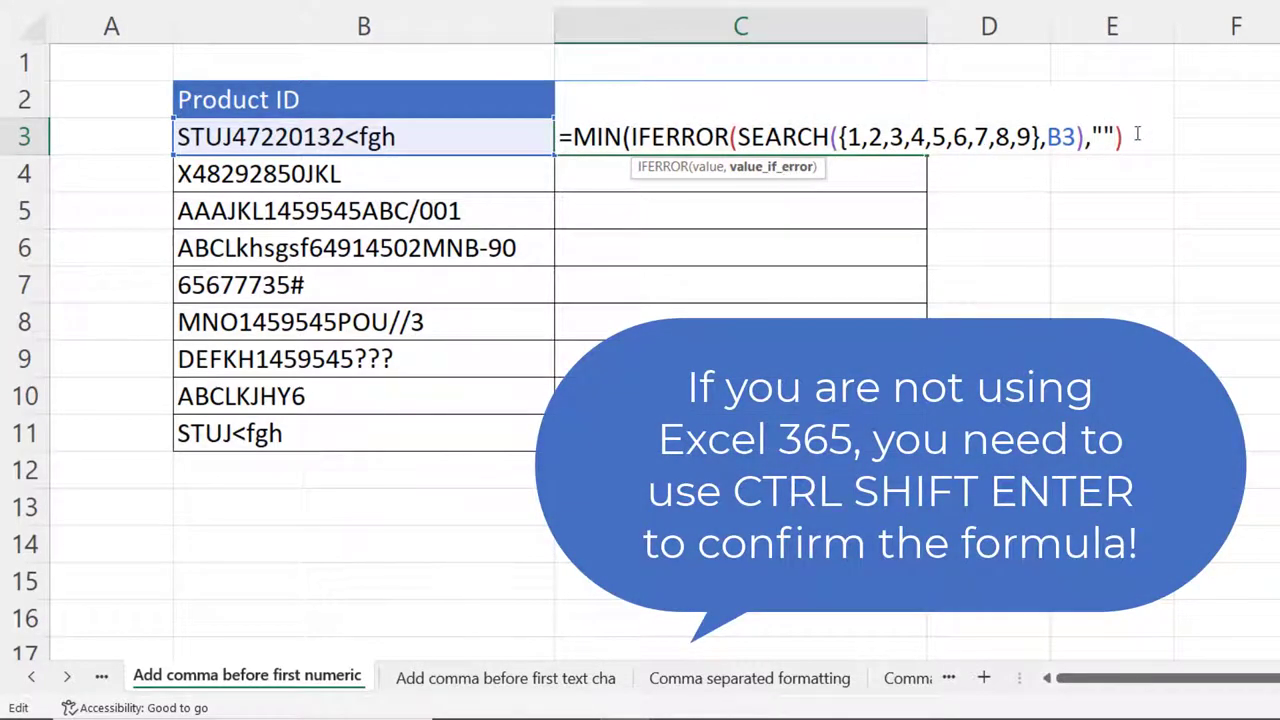
{"action": "type", "text": "))"}
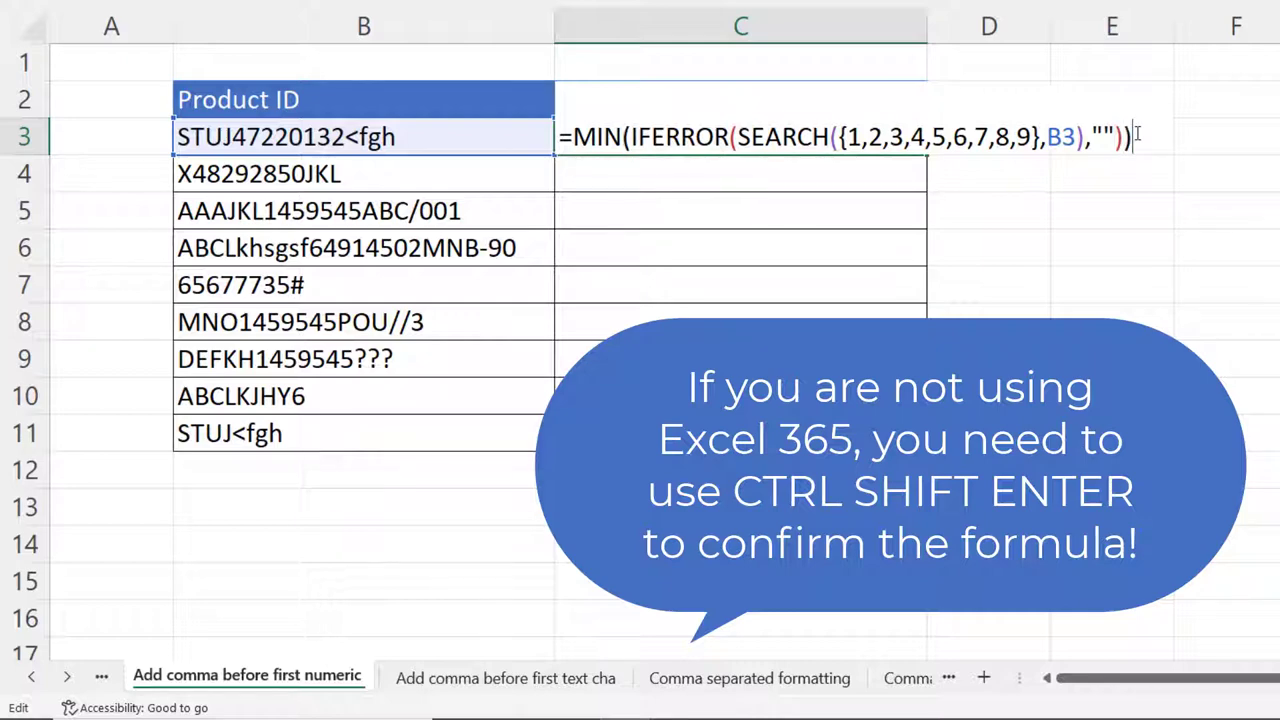
{"action": "key", "text": "Return"}
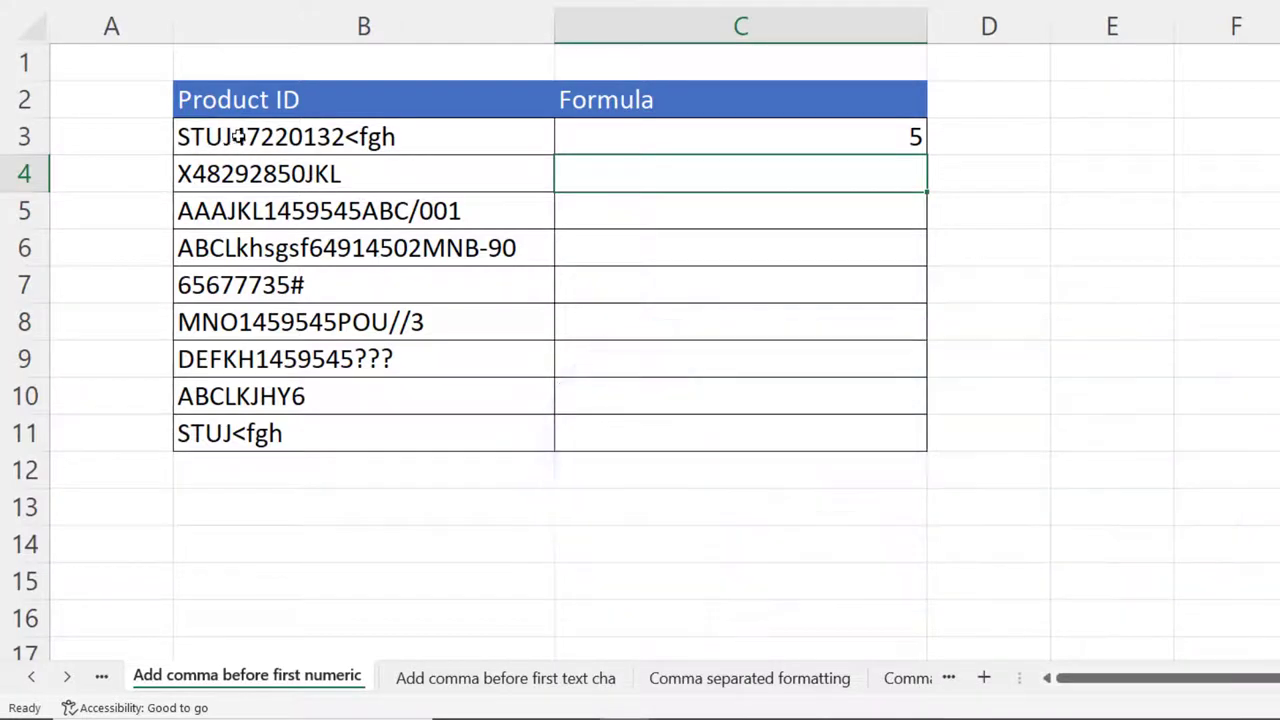
{"action": "left_click", "coordinate": [886, 137]}
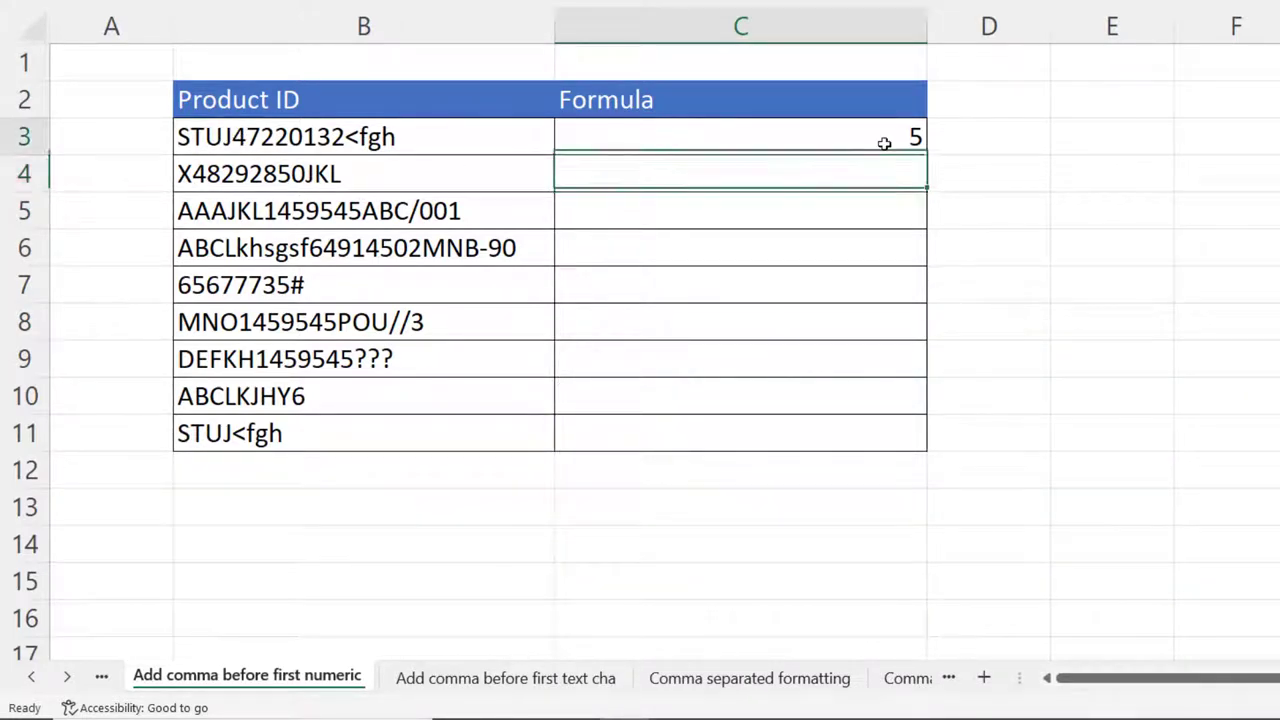
{"action": "double_click", "coordinate": [927, 155]}
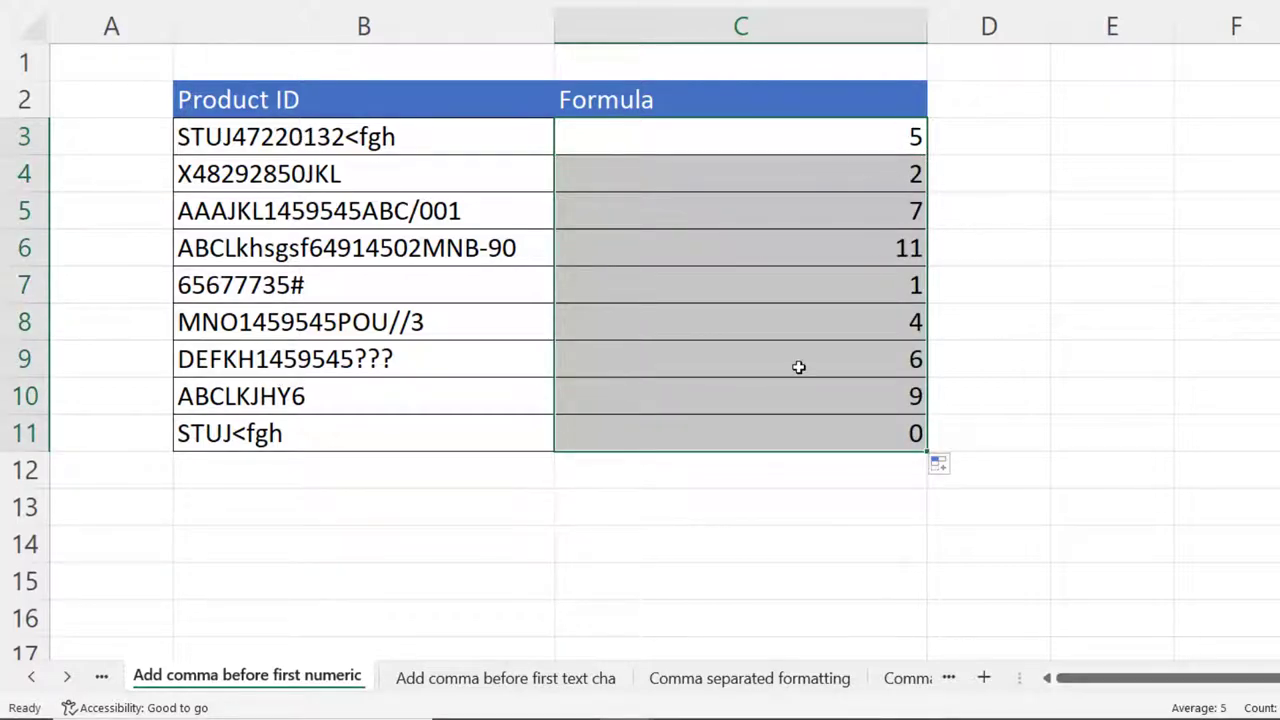
Step: Begin wrapping the MIN formula in C3 in REPLACE, with B3 as the old text and the MIN result as the start position
{"action": "double_click", "coordinate": [865, 132]}
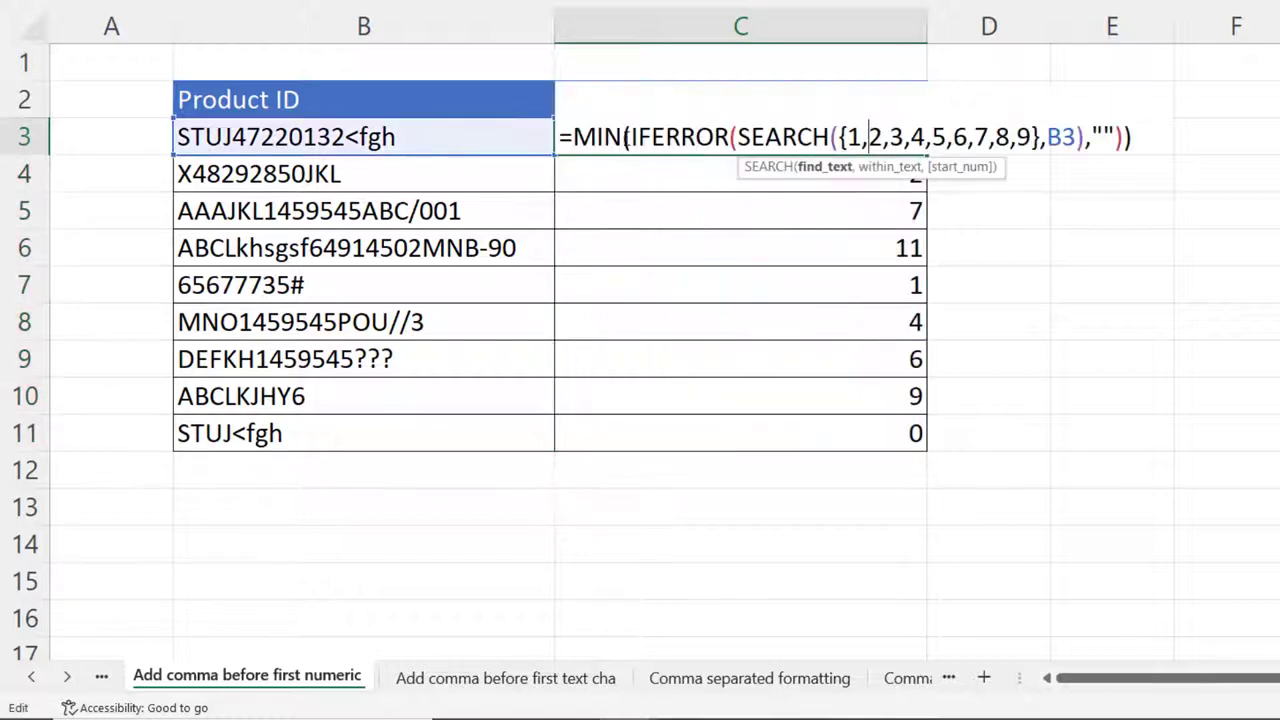
{"action": "left_click", "coordinate": [574, 136]}
{"action": "type", "text": "REPLAC"}
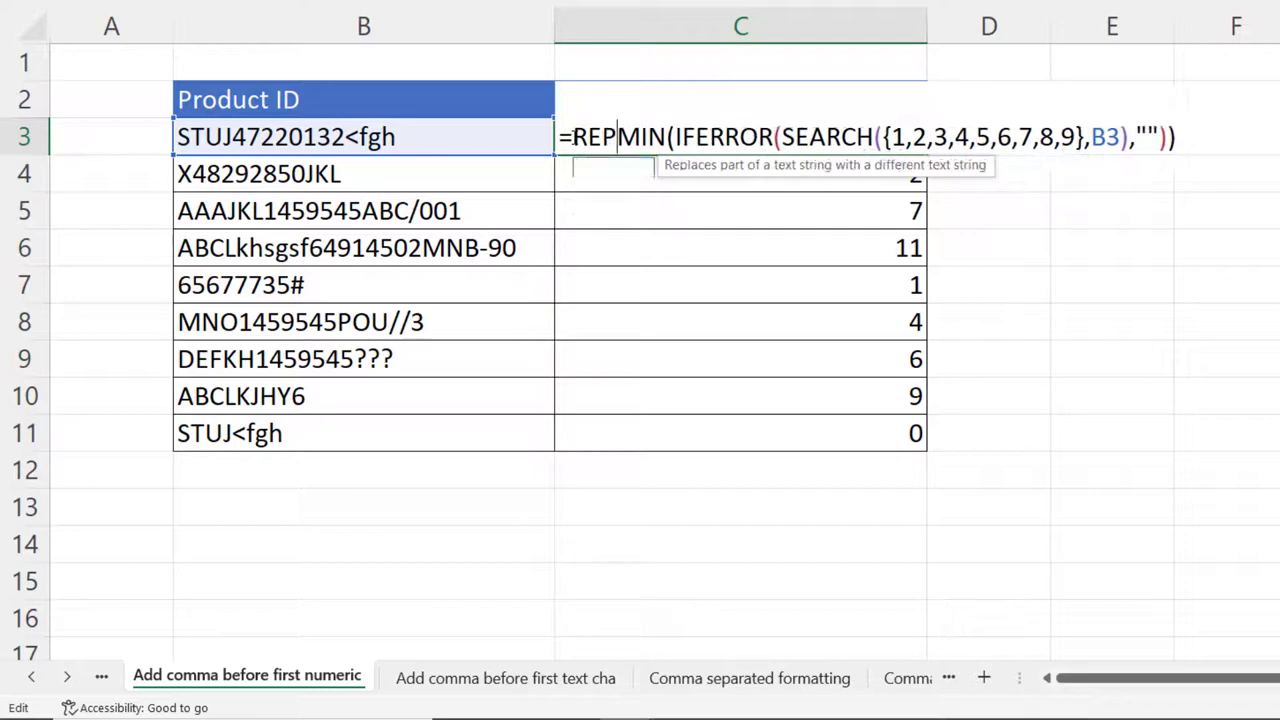
{"action": "type", "text": "E"}
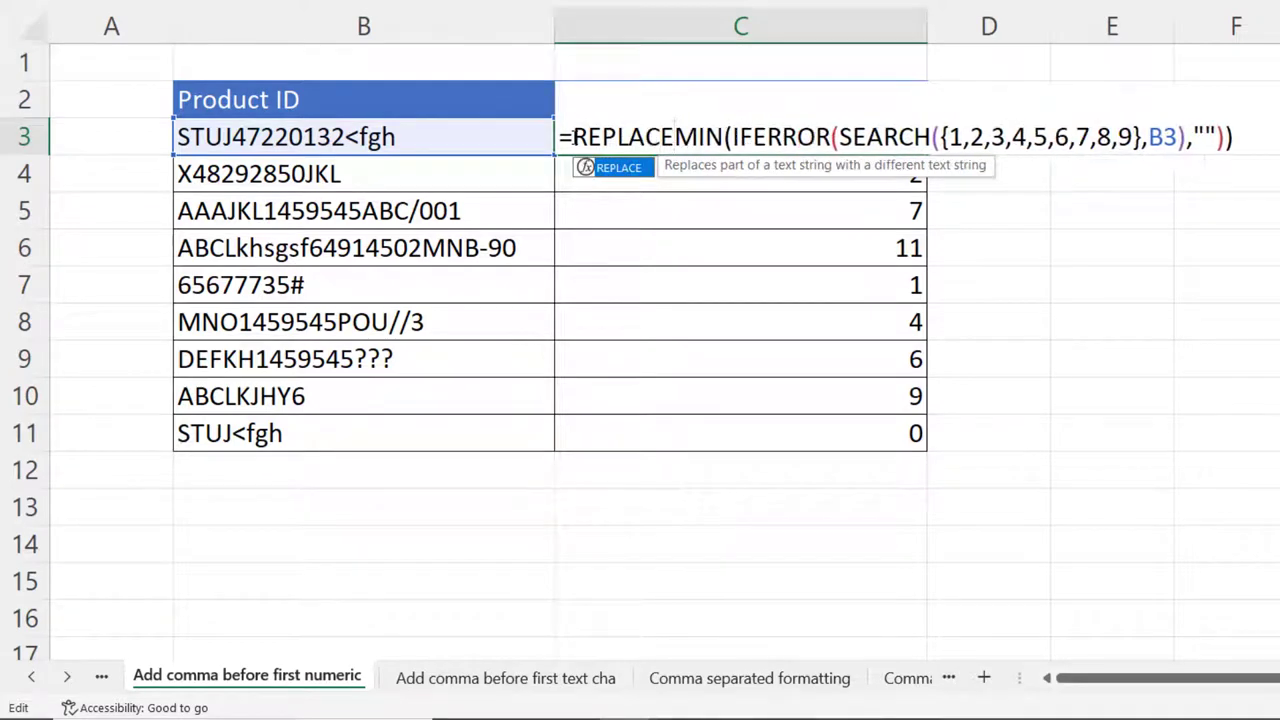
{"action": "type", "text": "("}
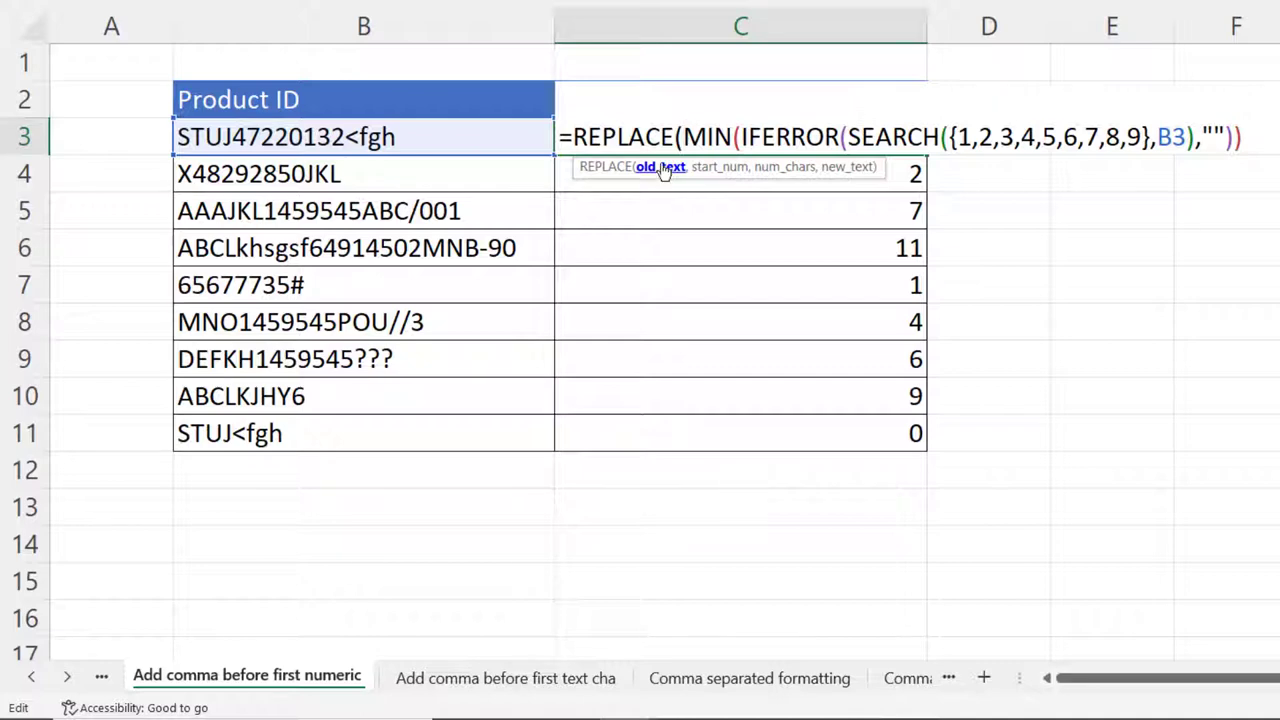
{"action": "left_click", "coordinate": [311, 137]}
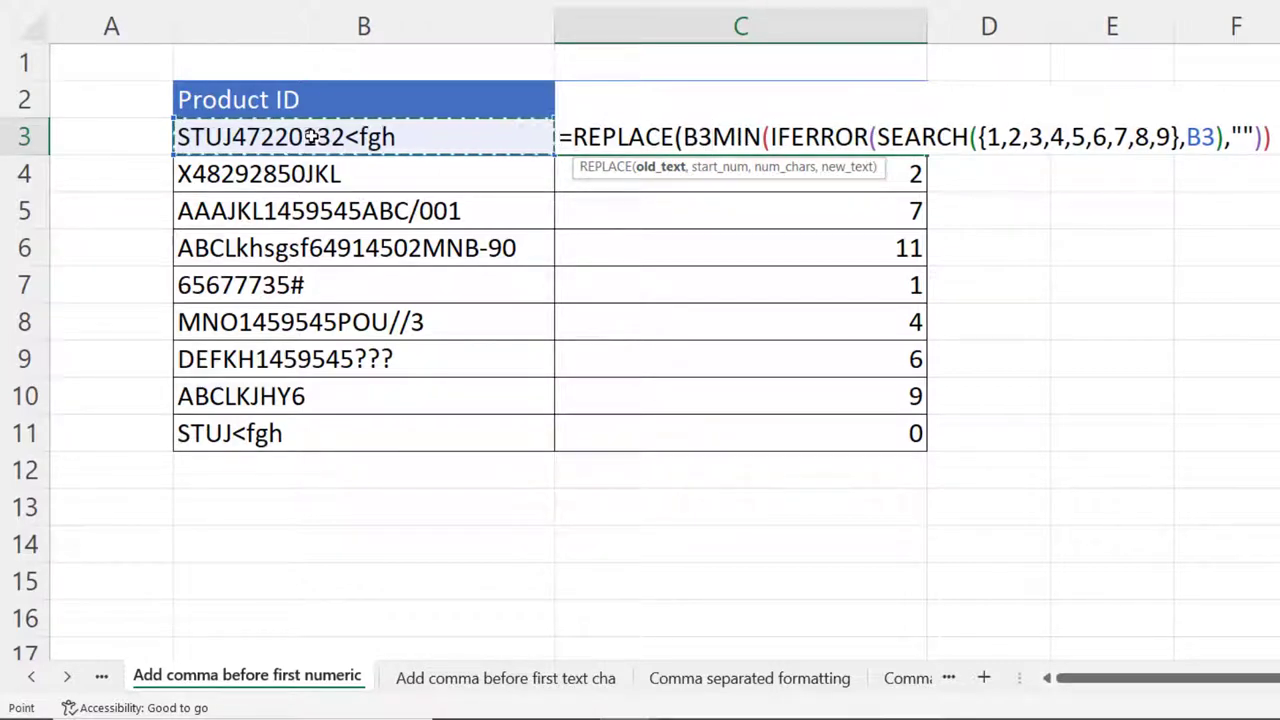
{"action": "type", "text": ","}
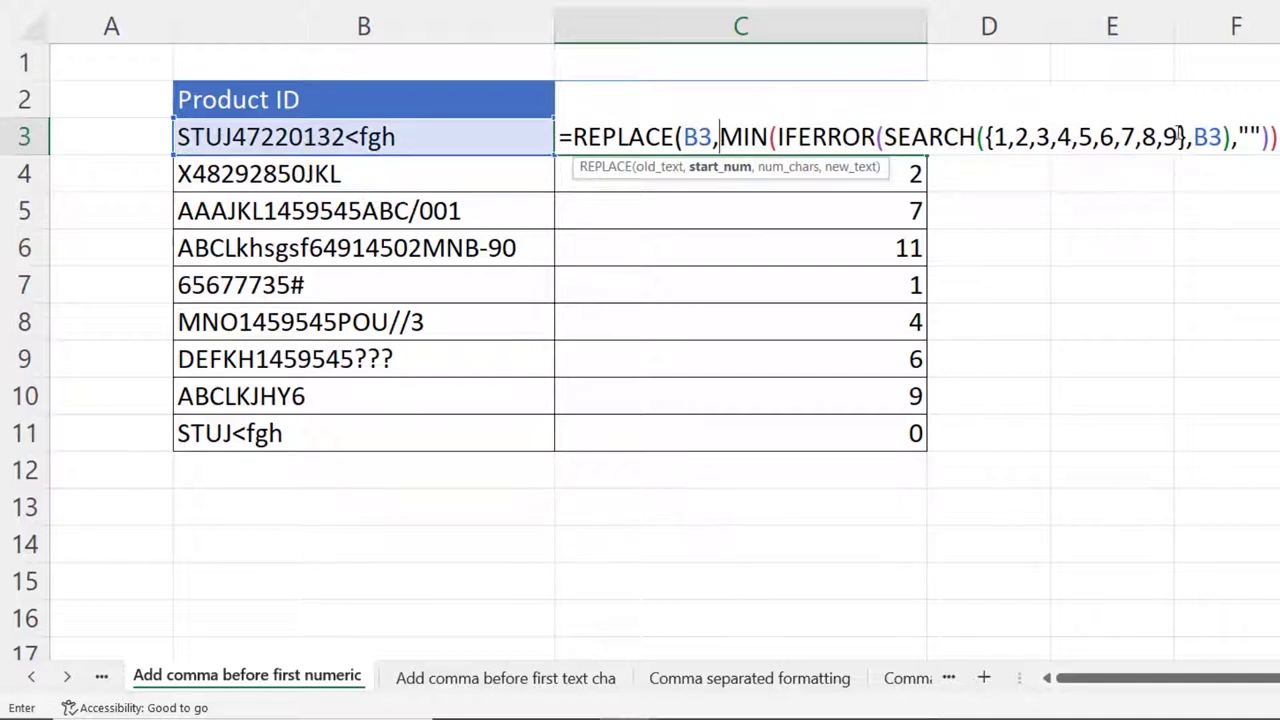
Step: Complete C3's REPLACE with 0 characters replaced and "," as the new text, and fill the formula down to C11
{"action": "key", "text": "End"}
{"action": "type", "text": ","}
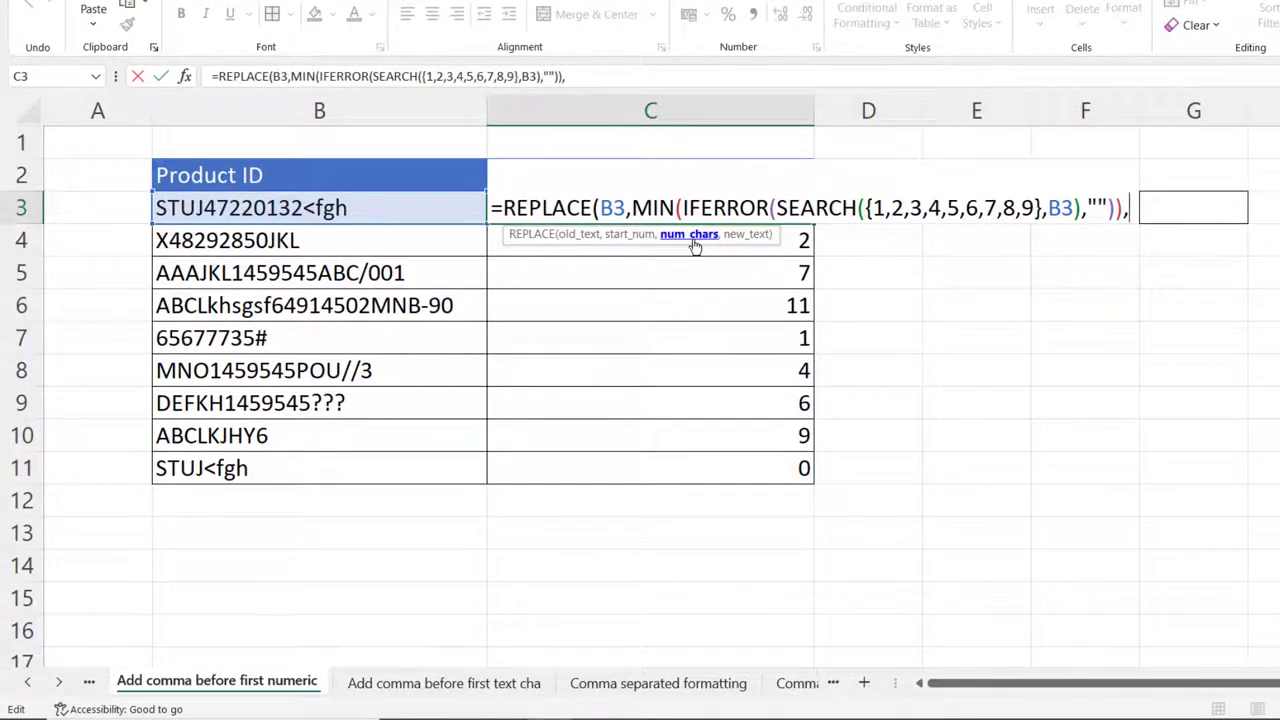
{"action": "type", "text": "0"}
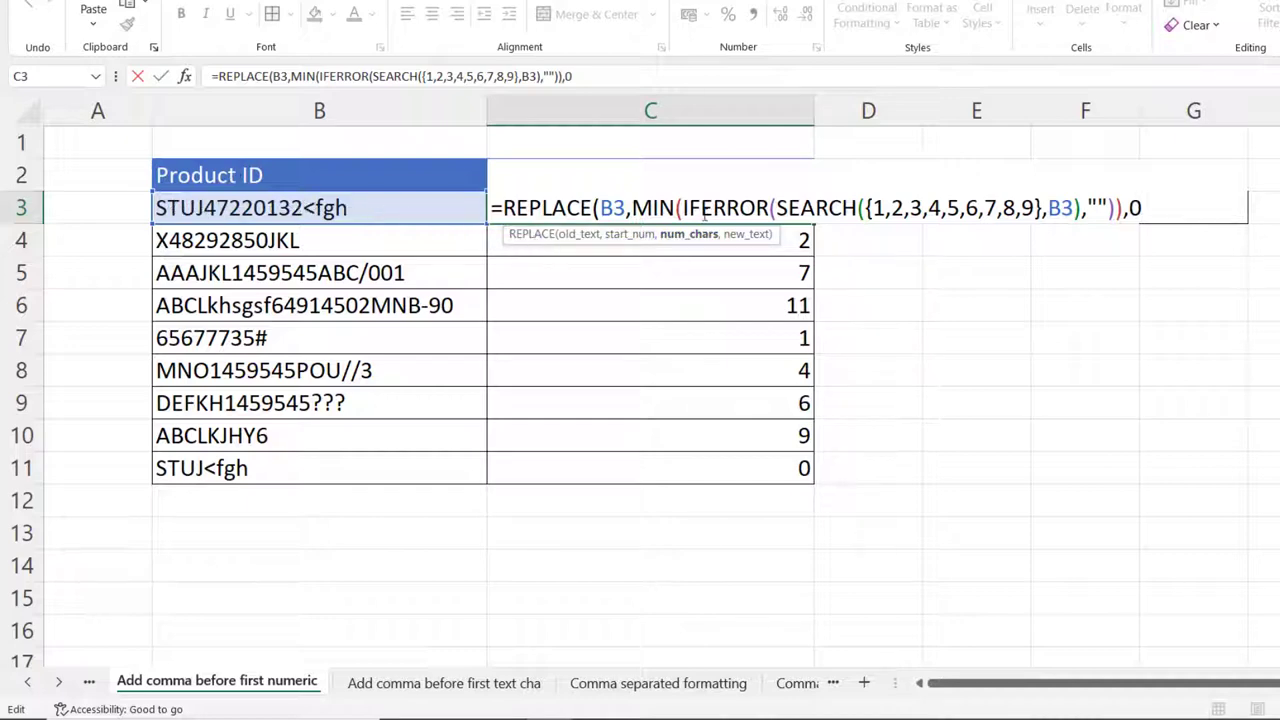
{"action": "type", "text": ","}
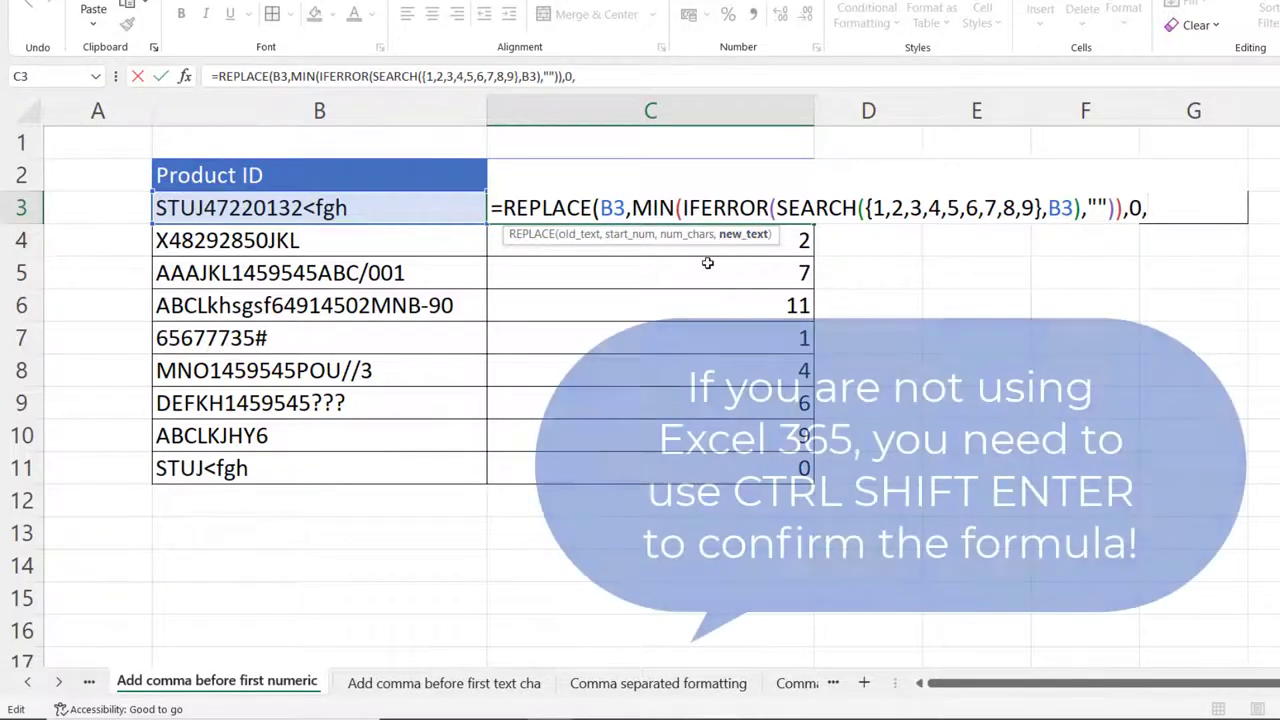
{"action": "type", "text": "\",\")"}
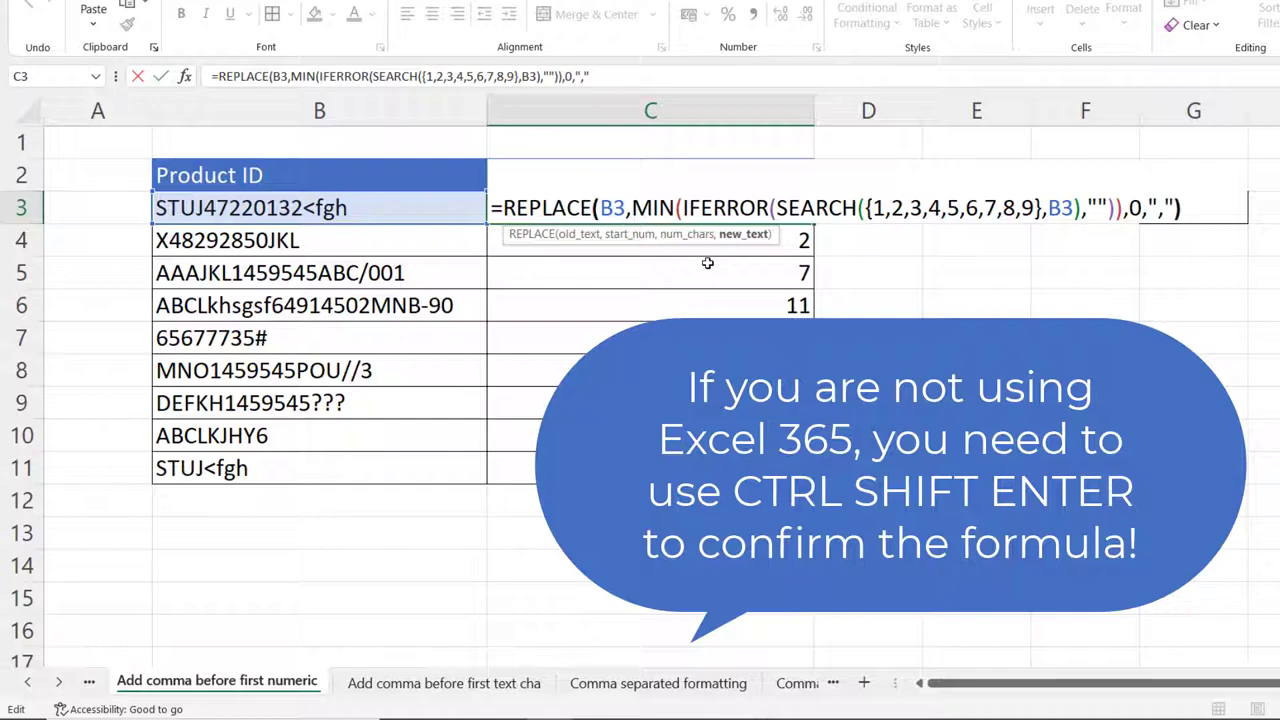
{"action": "key", "text": "Return"}
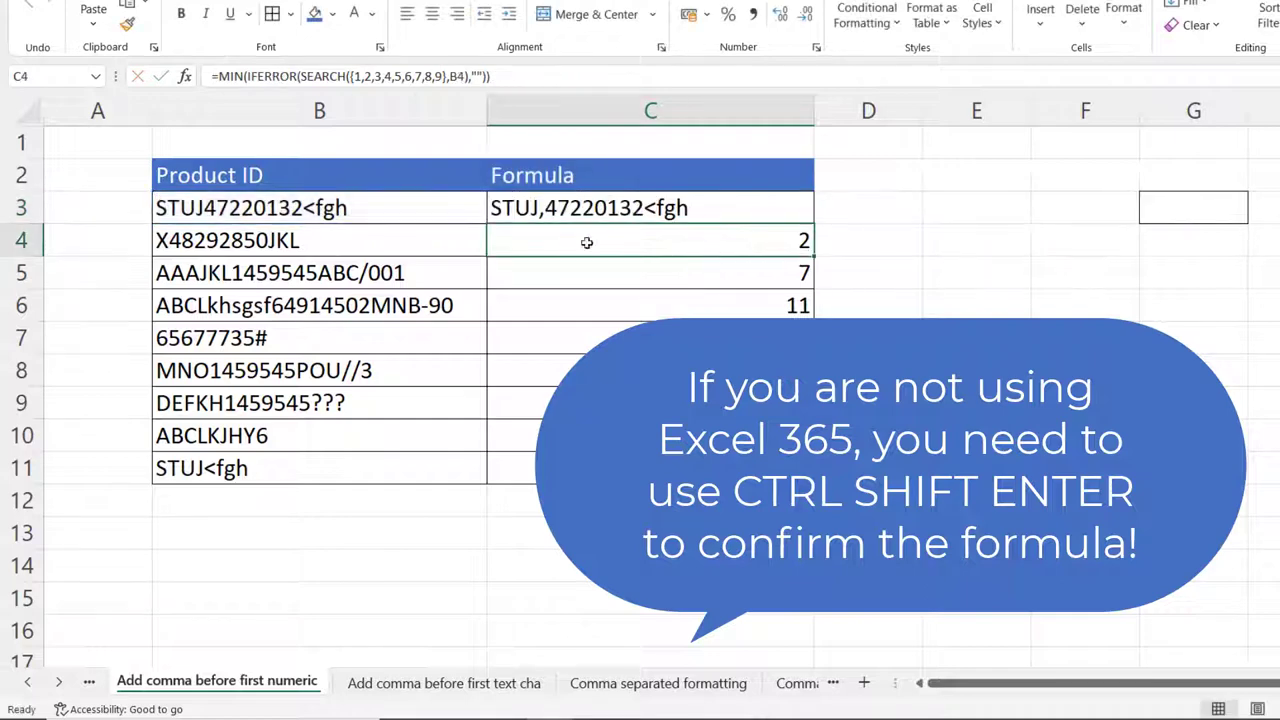
{"action": "left_click", "coordinate": [587, 207]}
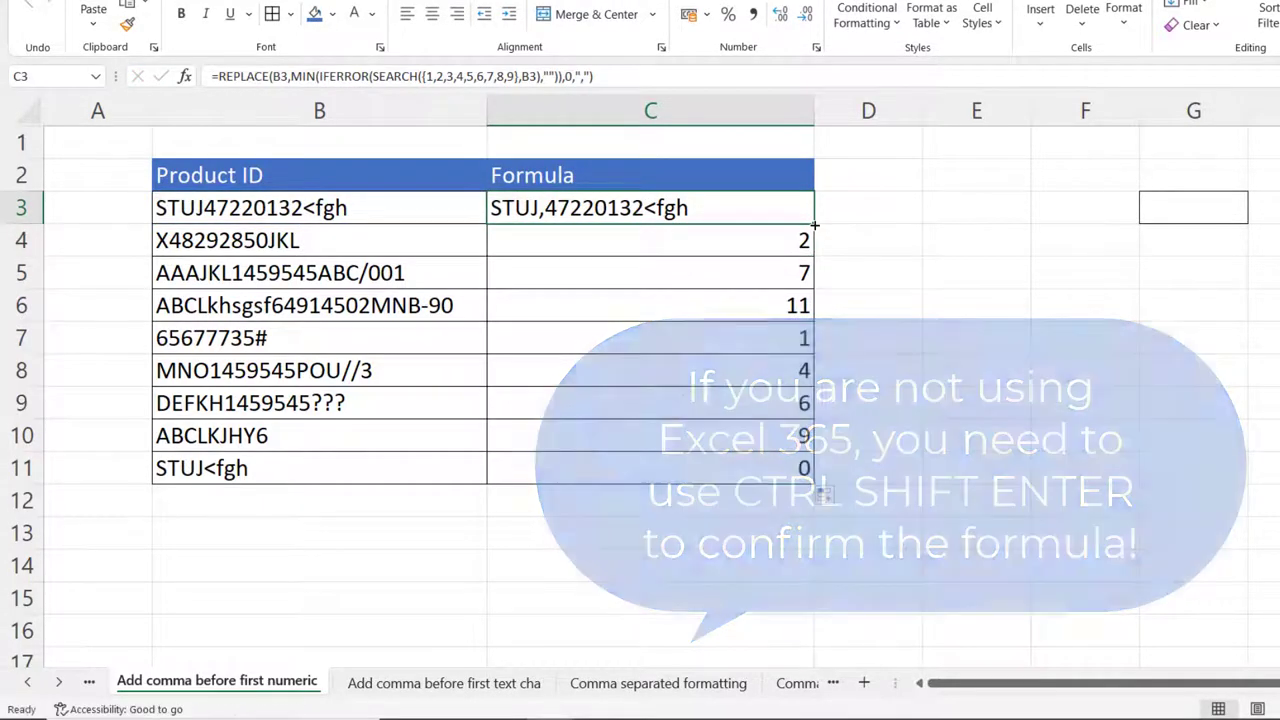
{"action": "double_click", "coordinate": [805, 217]}
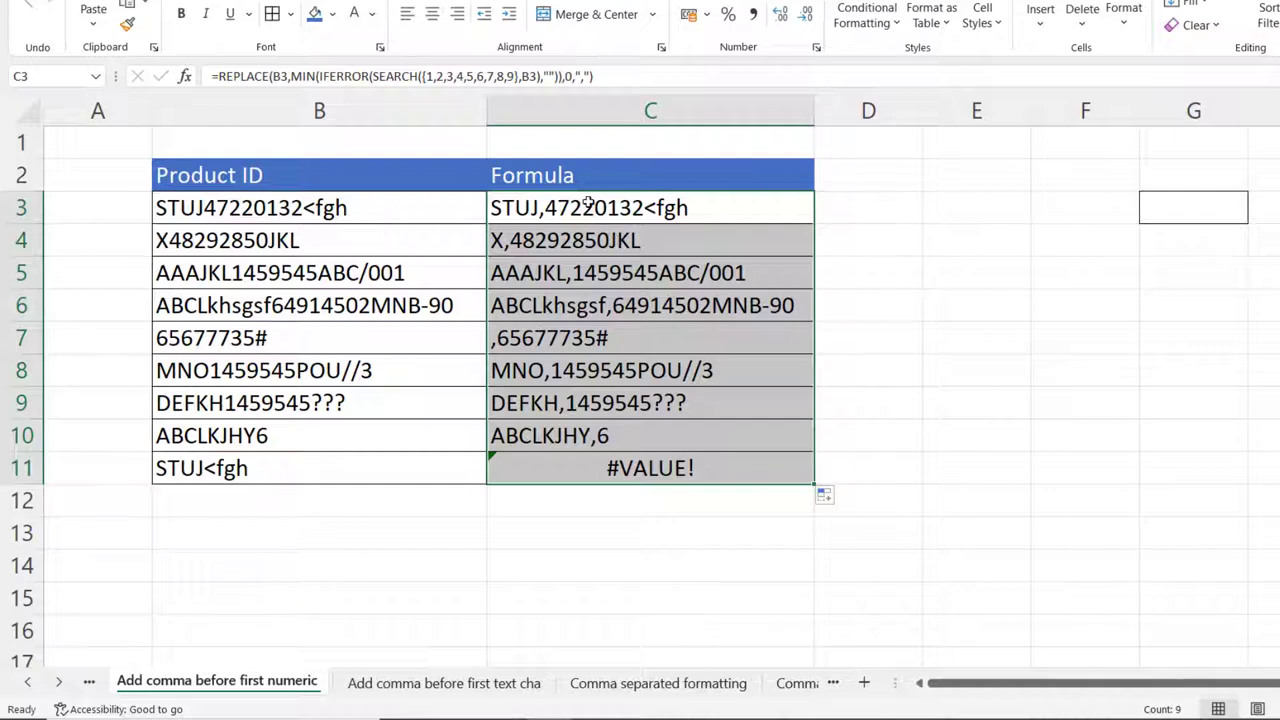
Step: Wrap the REPLACE formula in C3 in IFERROR with B3 as the fallback value, and fill it down the Formula column
{"action": "double_click", "coordinate": [591, 207]}
{"action": "left_click", "coordinate": [500, 208]}
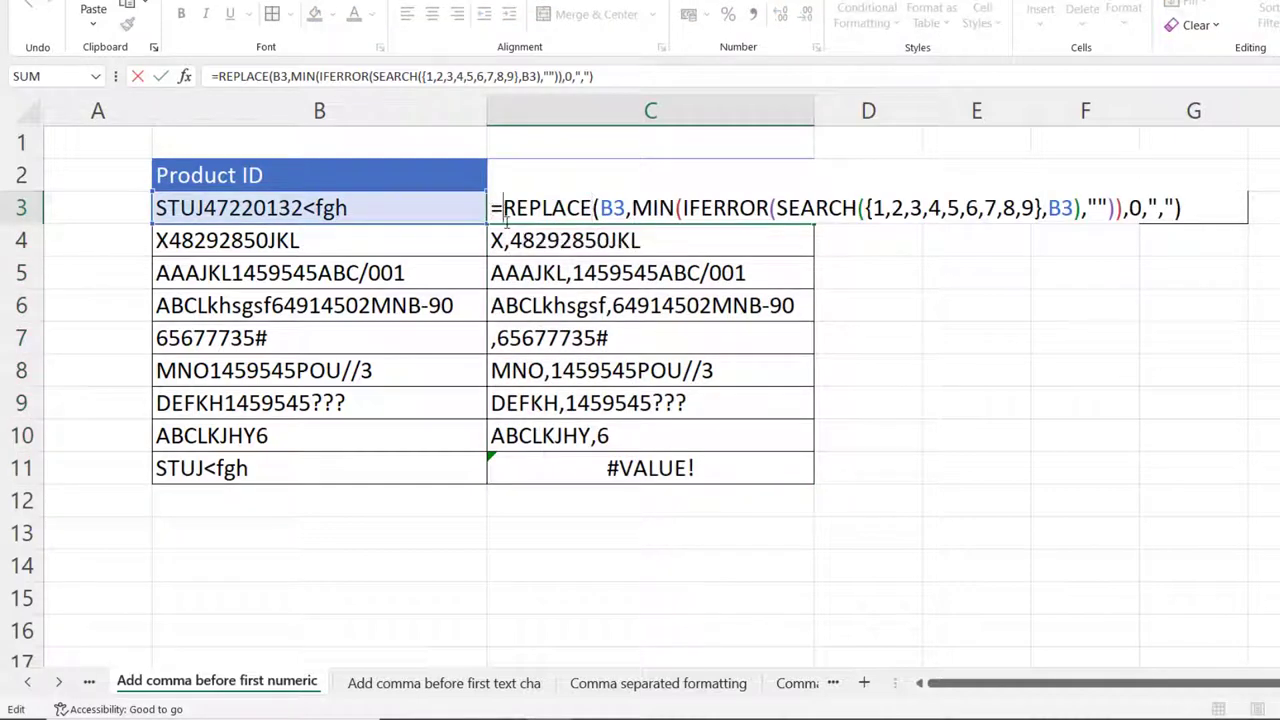
{"action": "type", "text": "IFERR"}
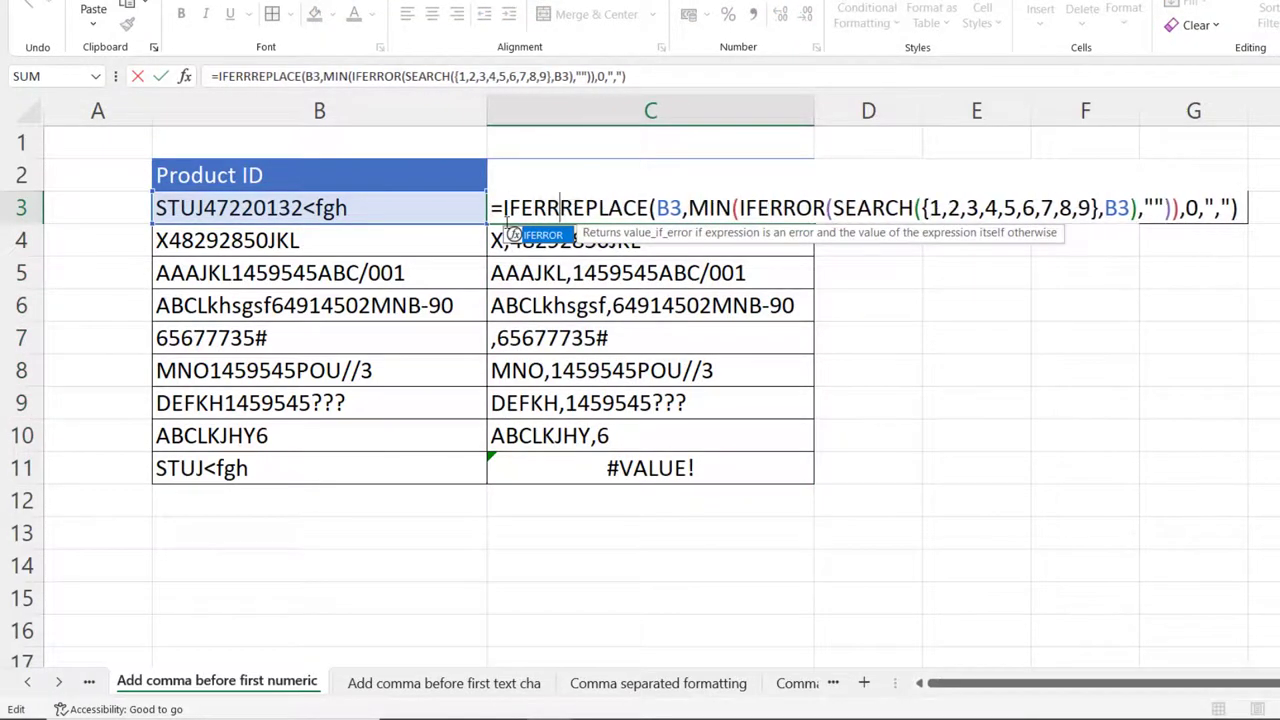
{"action": "type", "text": "OR("}
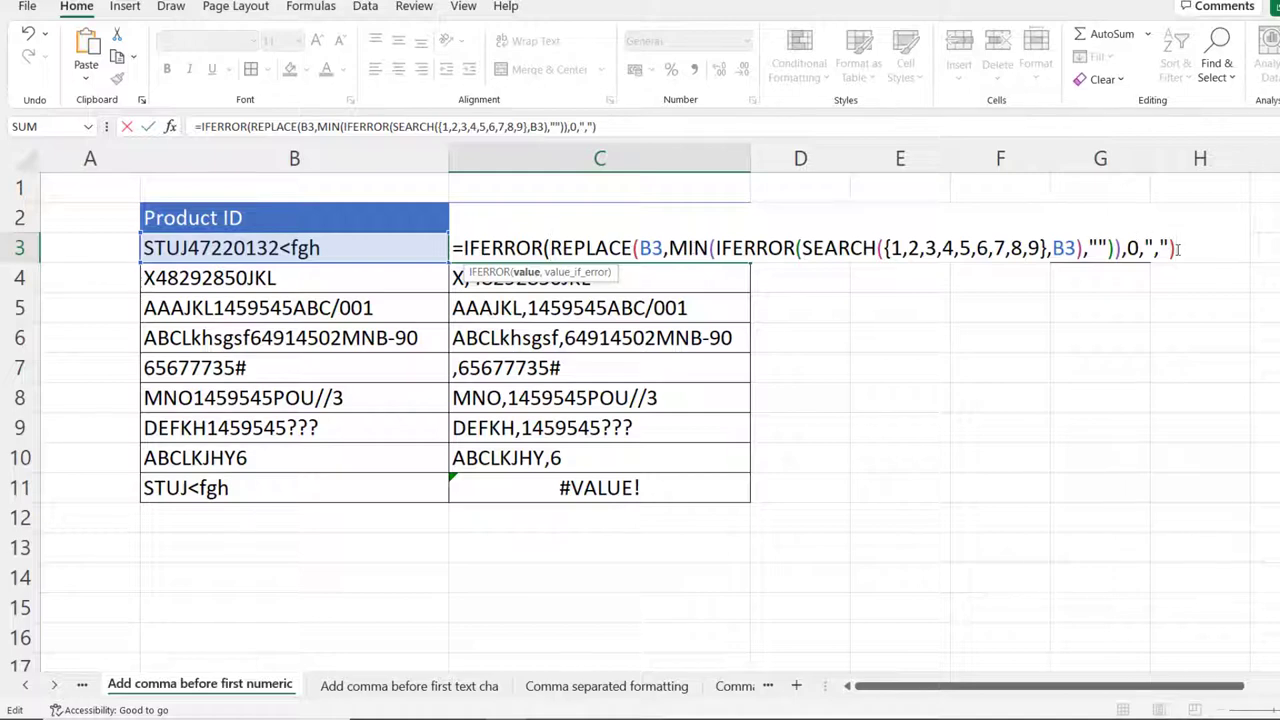
{"action": "type", "text": ","}
{"action": "left_click", "coordinate": [248, 247]}
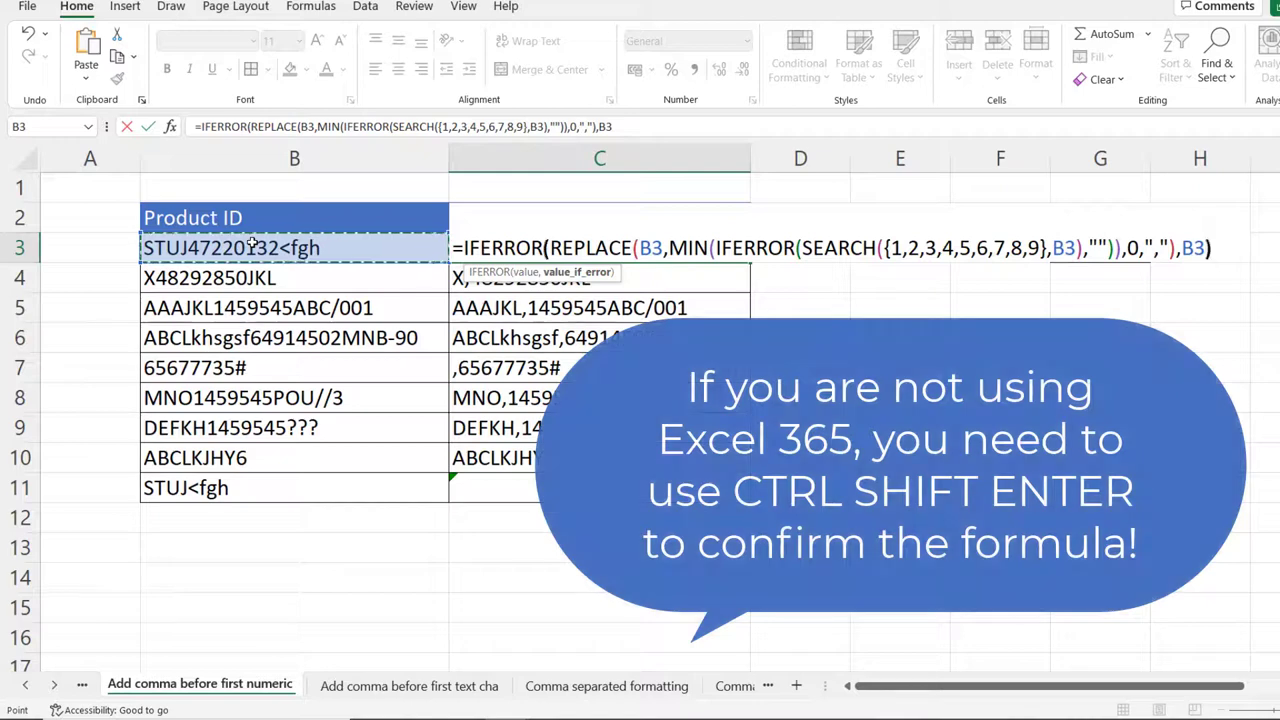
{"action": "key", "text": "Return"}
{"action": "left_click", "coordinate": [703, 247]}
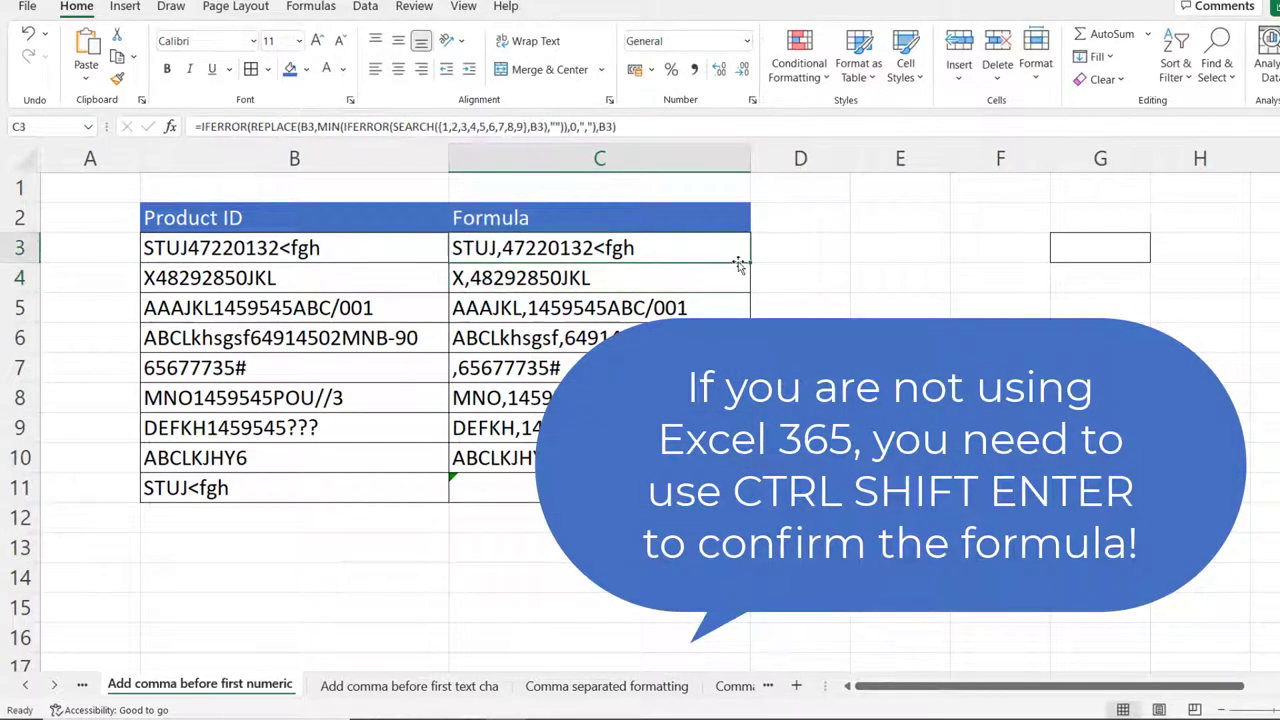
{"action": "double_click", "coordinate": [750, 262]}
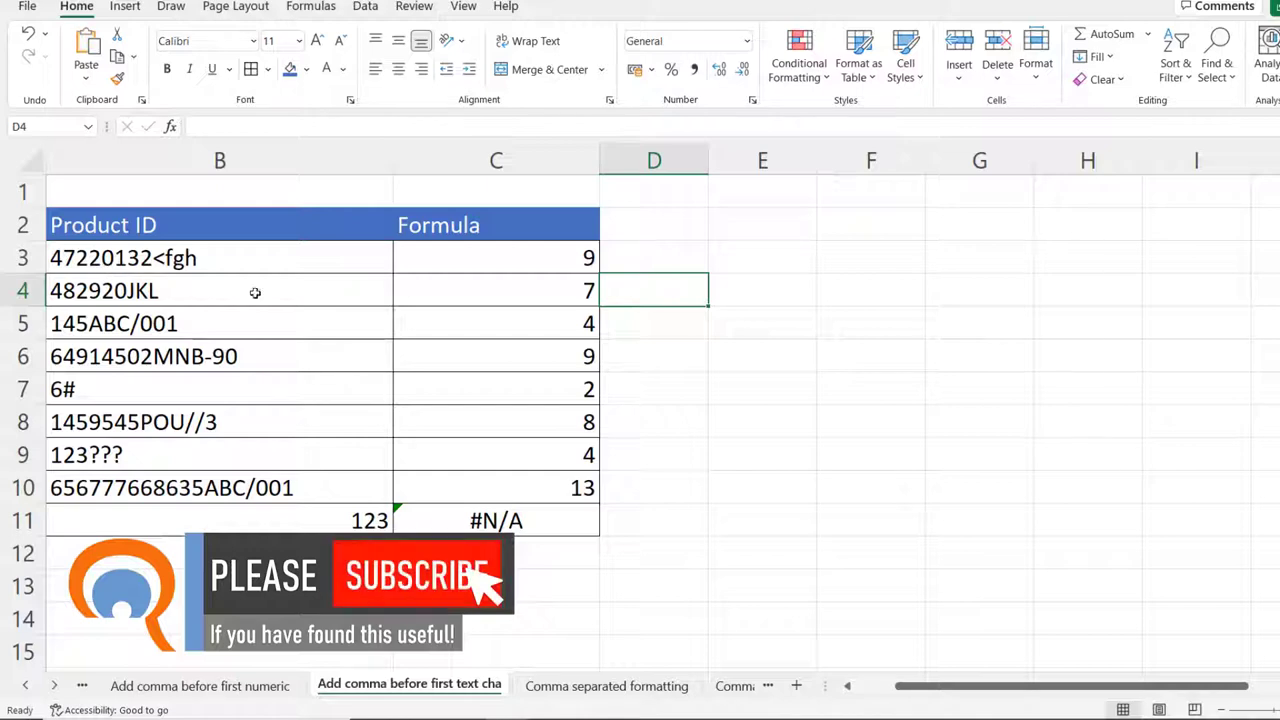
Step: On the "Add comma before first text cha" sheet, begin wrapping C3's MATCH formula in REPLACE with B3 as the old text
{"action": "double_click", "coordinate": [577, 258]}
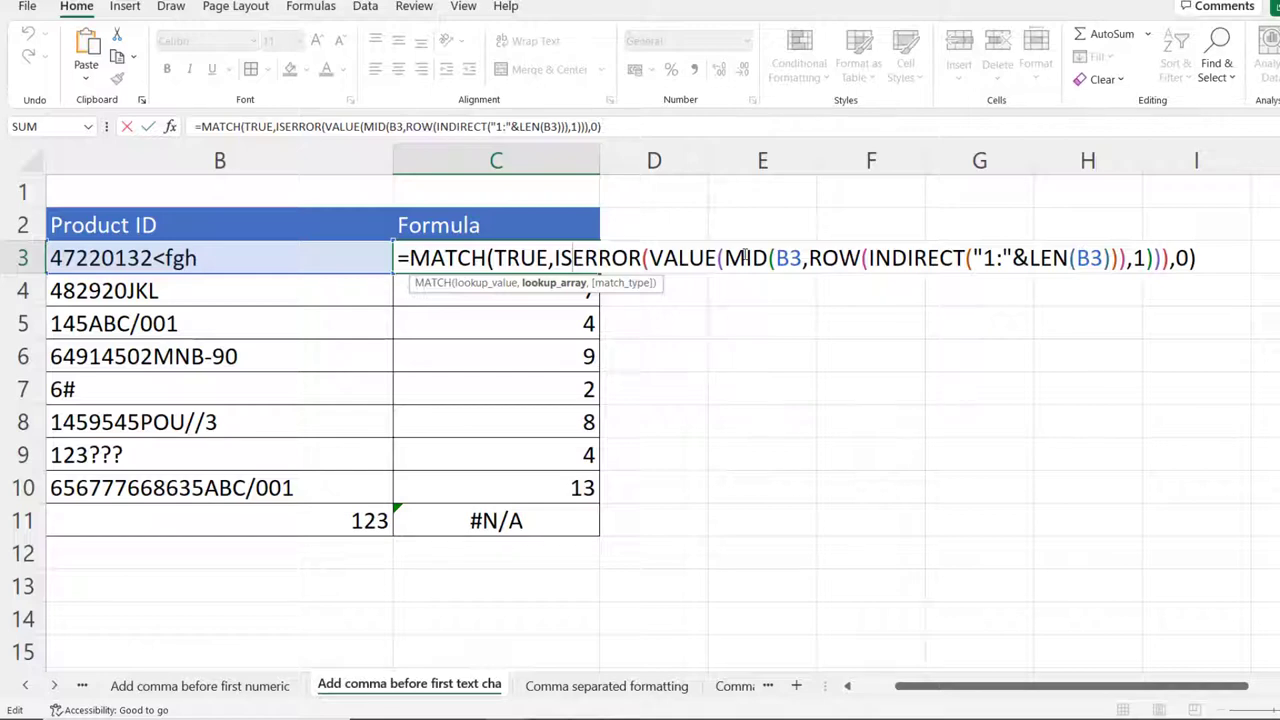
{"action": "left_click", "coordinate": [422, 261]}
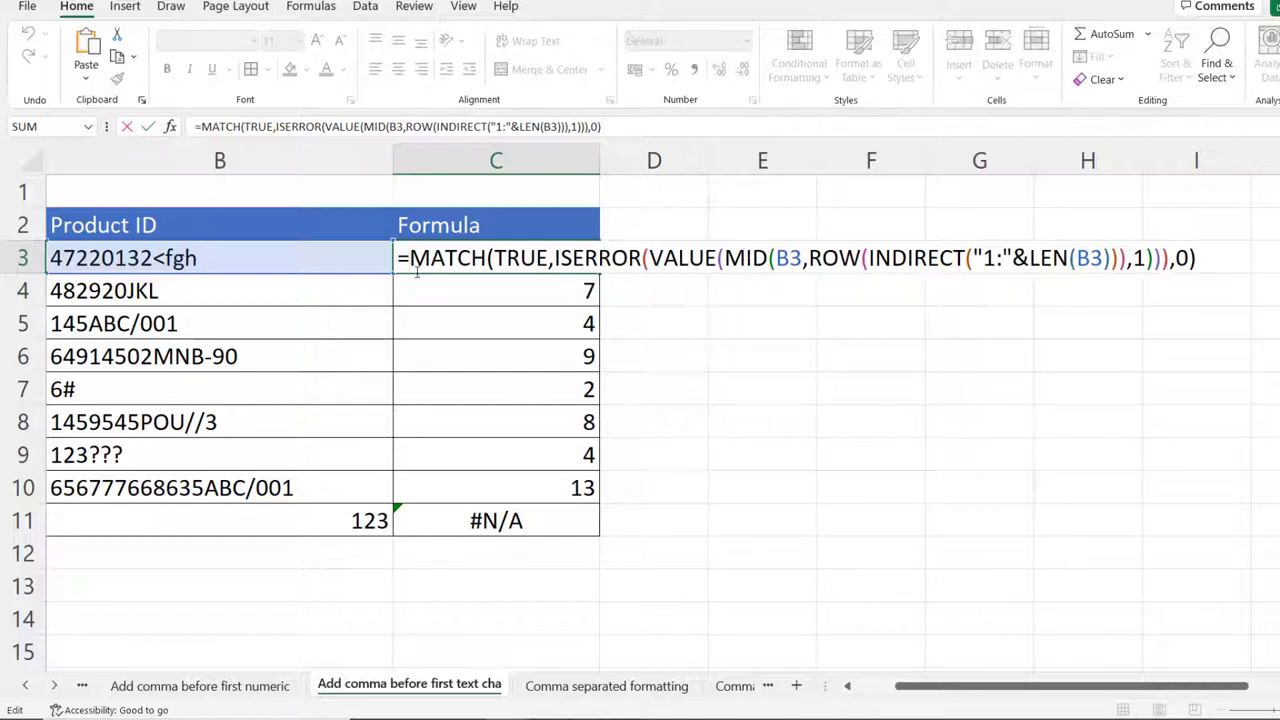
{"action": "type", "text": "REPLACE("}
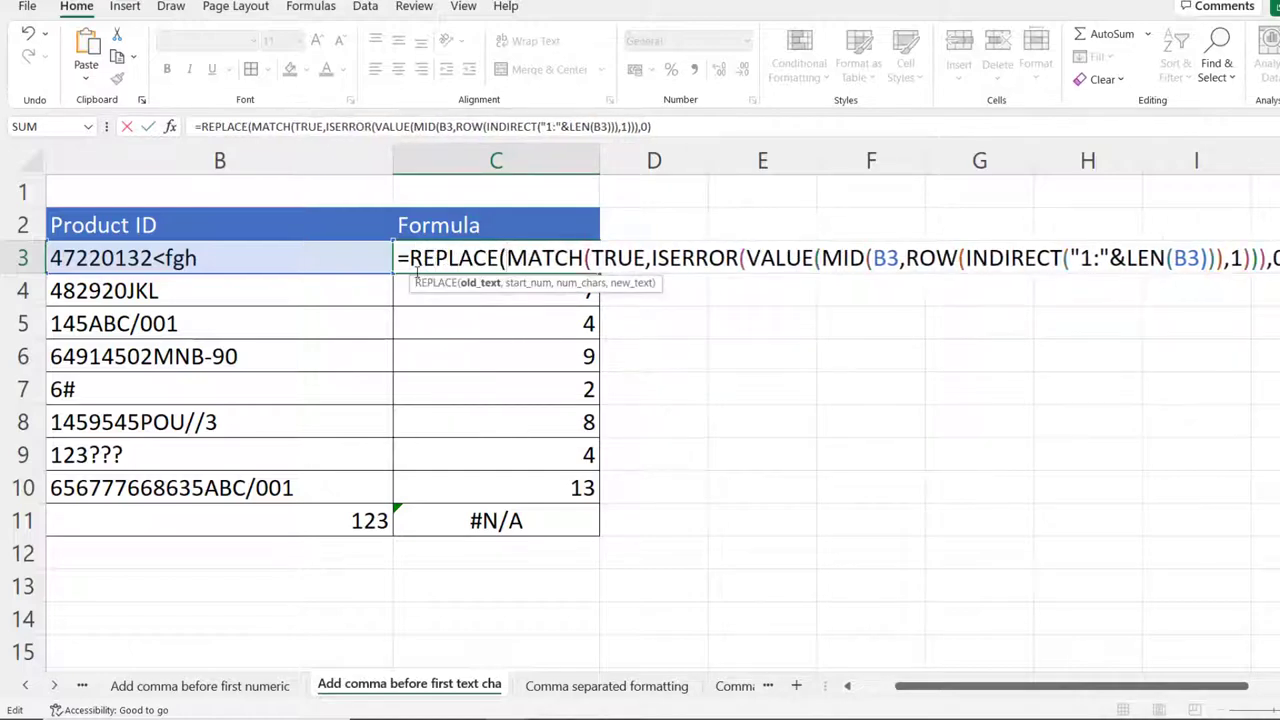
{"action": "left_click", "coordinate": [265, 262]}
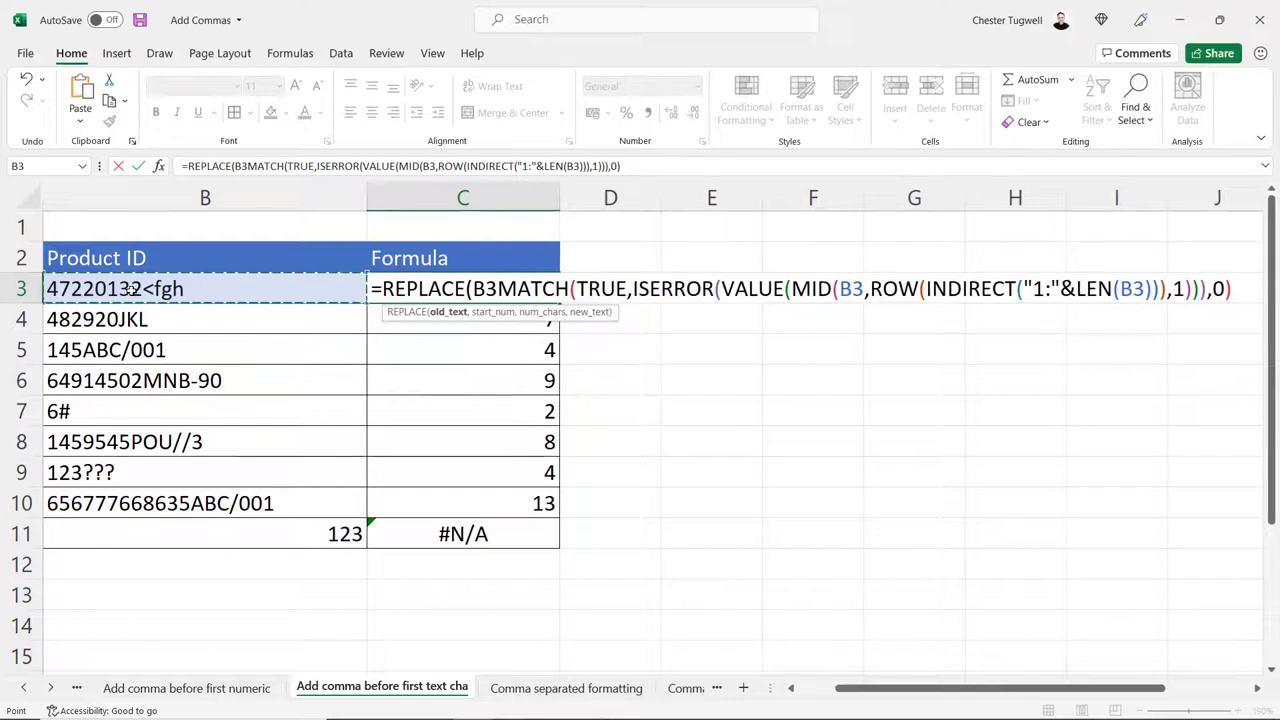
{"action": "type", "text": ","}
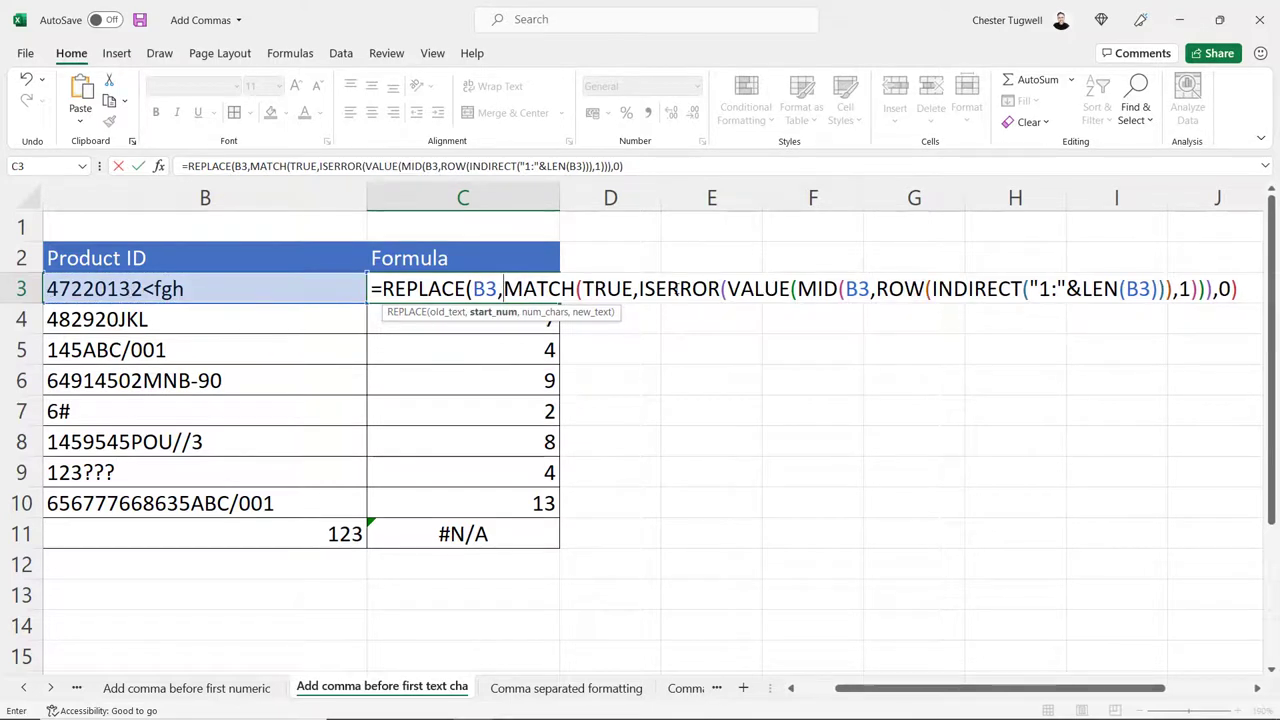
Step: Finish the REPLACE around MATCH in C3 with 0 characters replaced and "," as the new text, and fill it down to C11
{"action": "left_click", "coordinate": [1241, 290]}
{"action": "type", "text": ","}
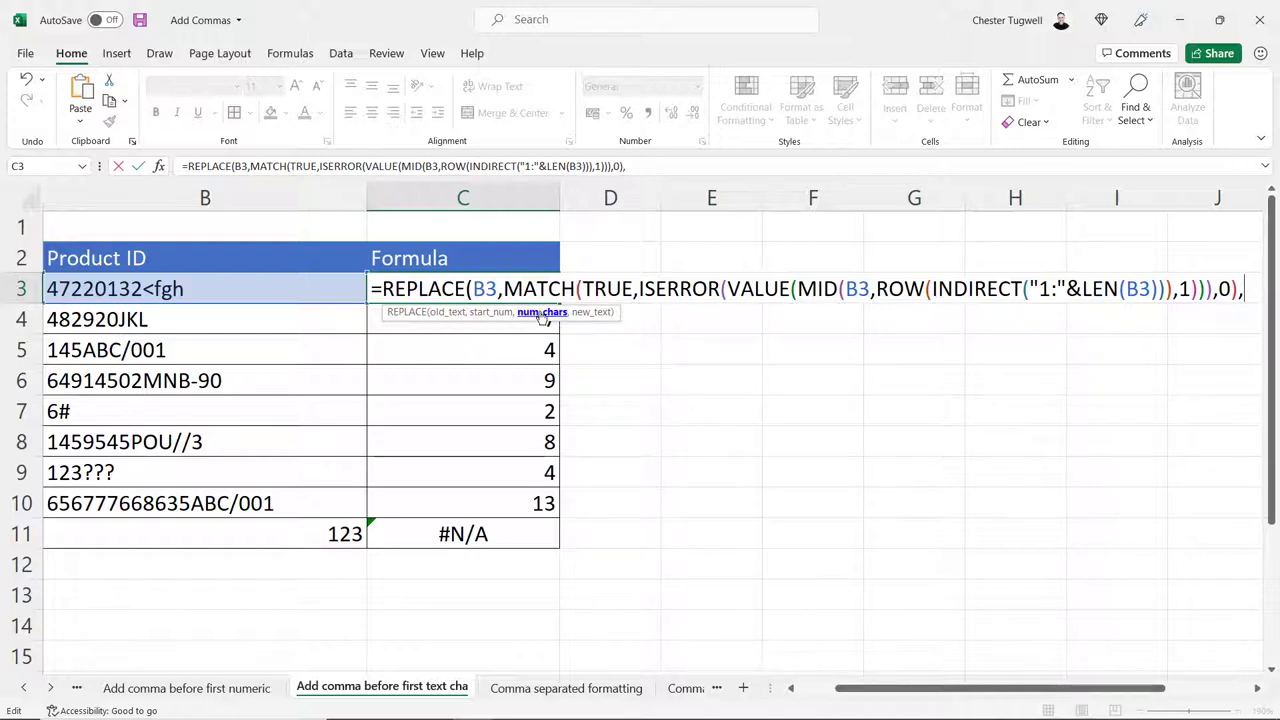
{"action": "type", "text": "0,"}
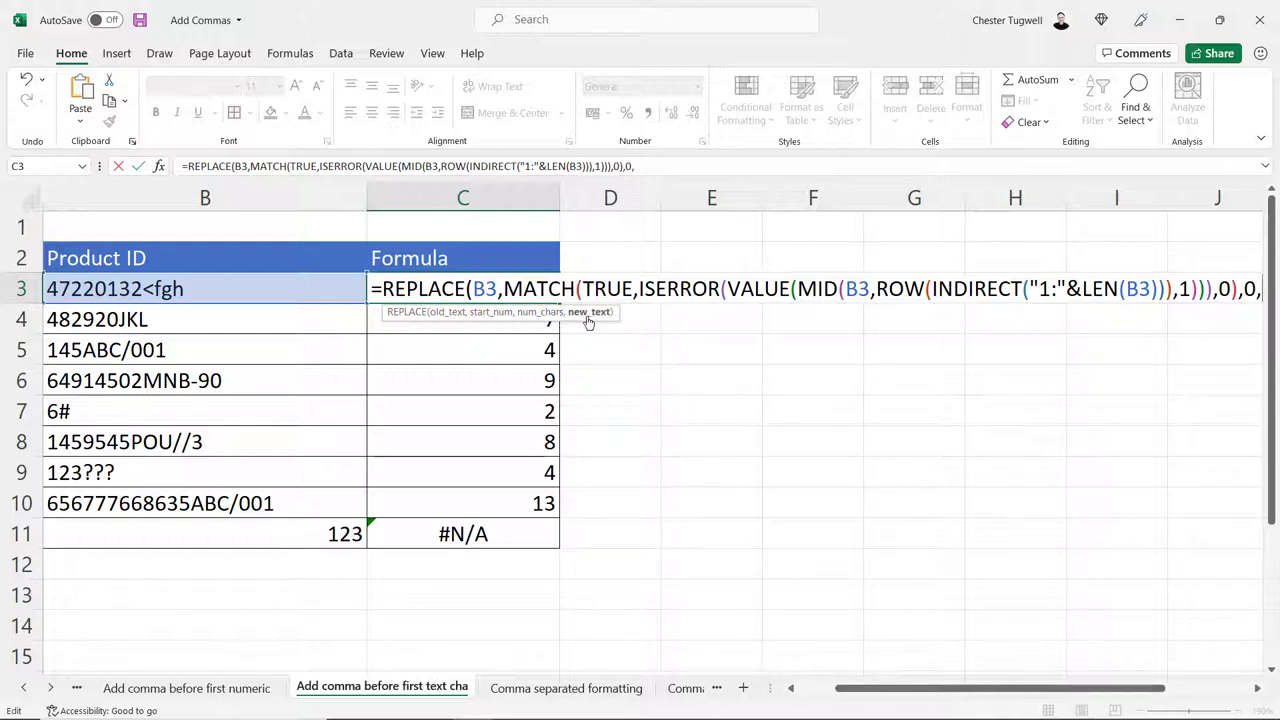
{"action": "type", "text": "\""}
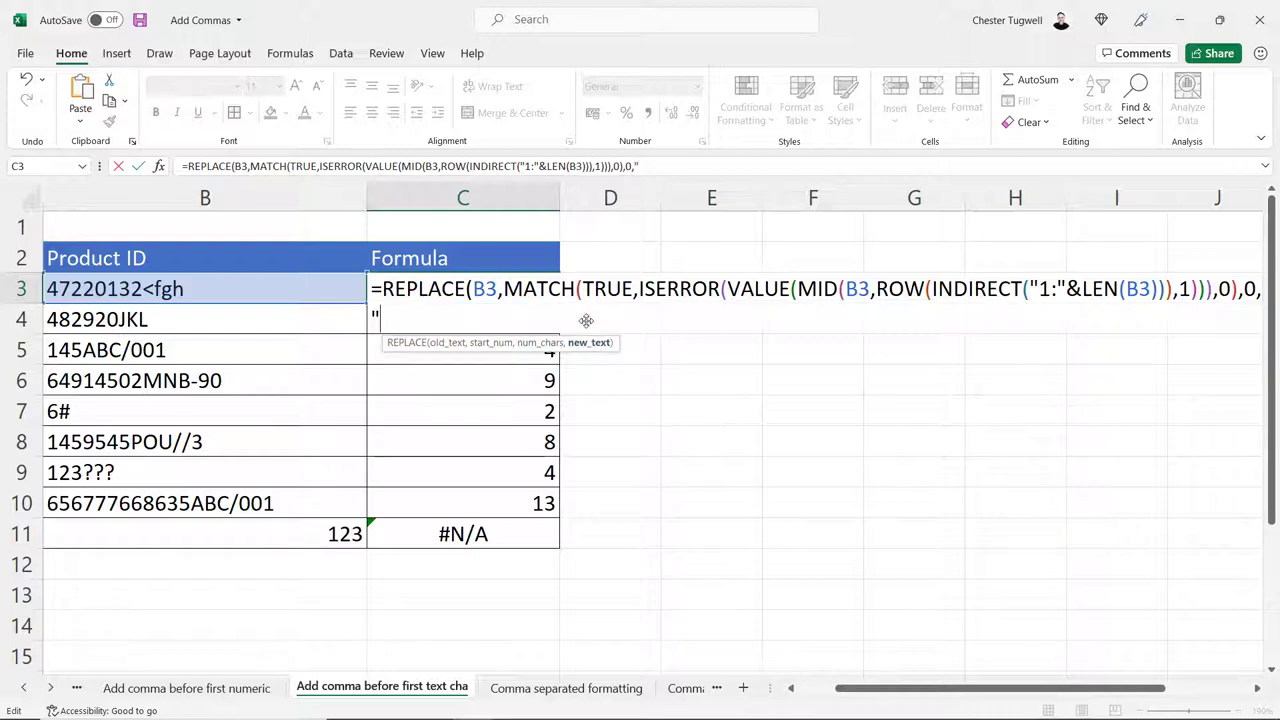
{"action": "type", "text": ",\")"}
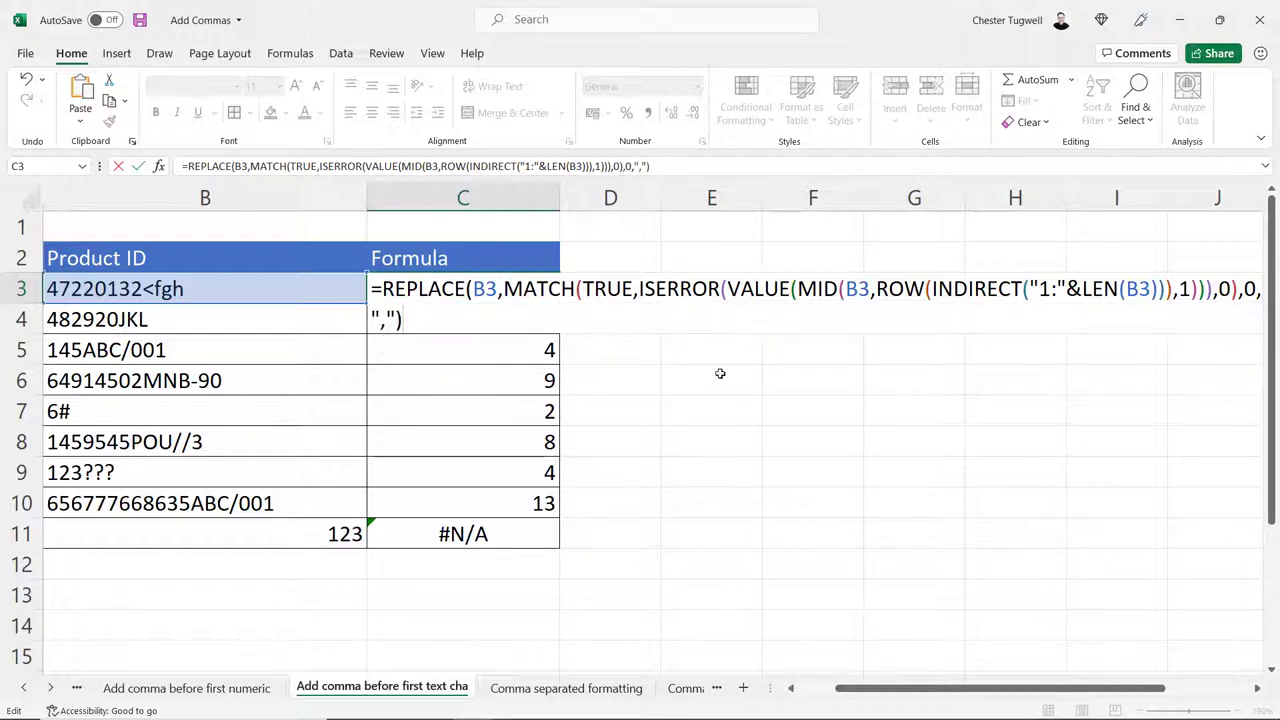
{"action": "left_click", "coordinate": [1257, 688]}
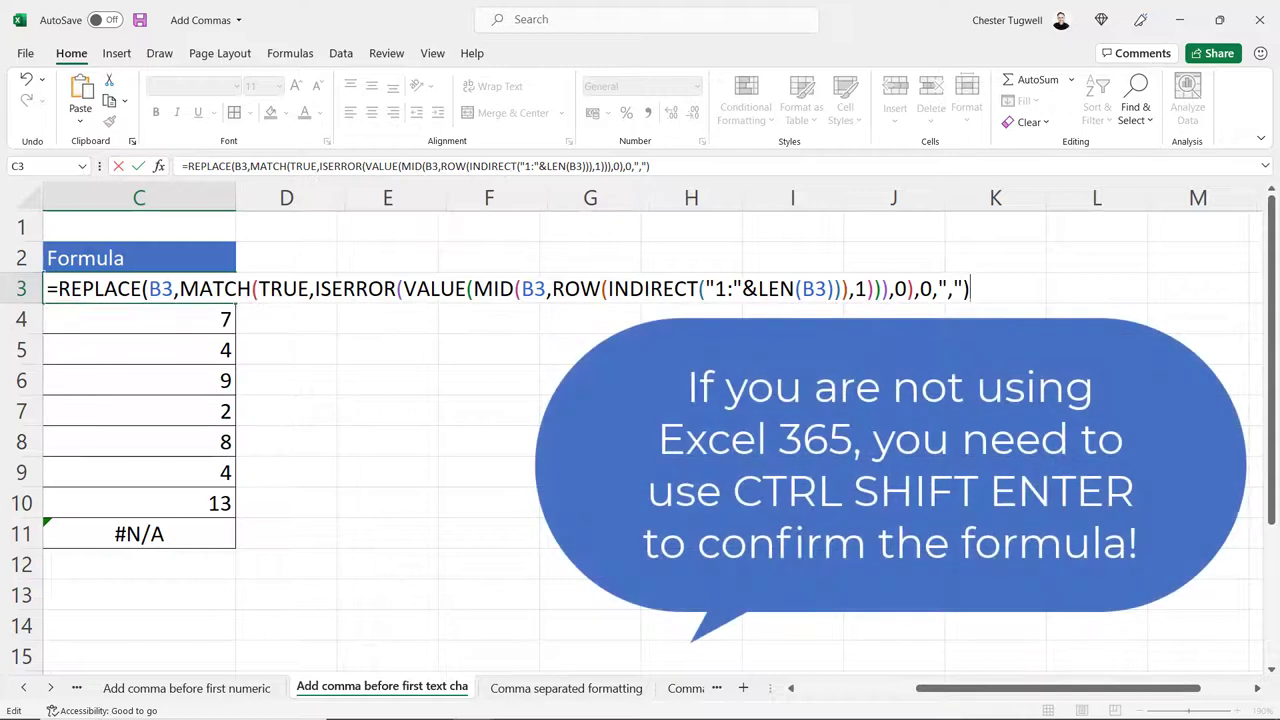
{"action": "key", "text": "Return"}
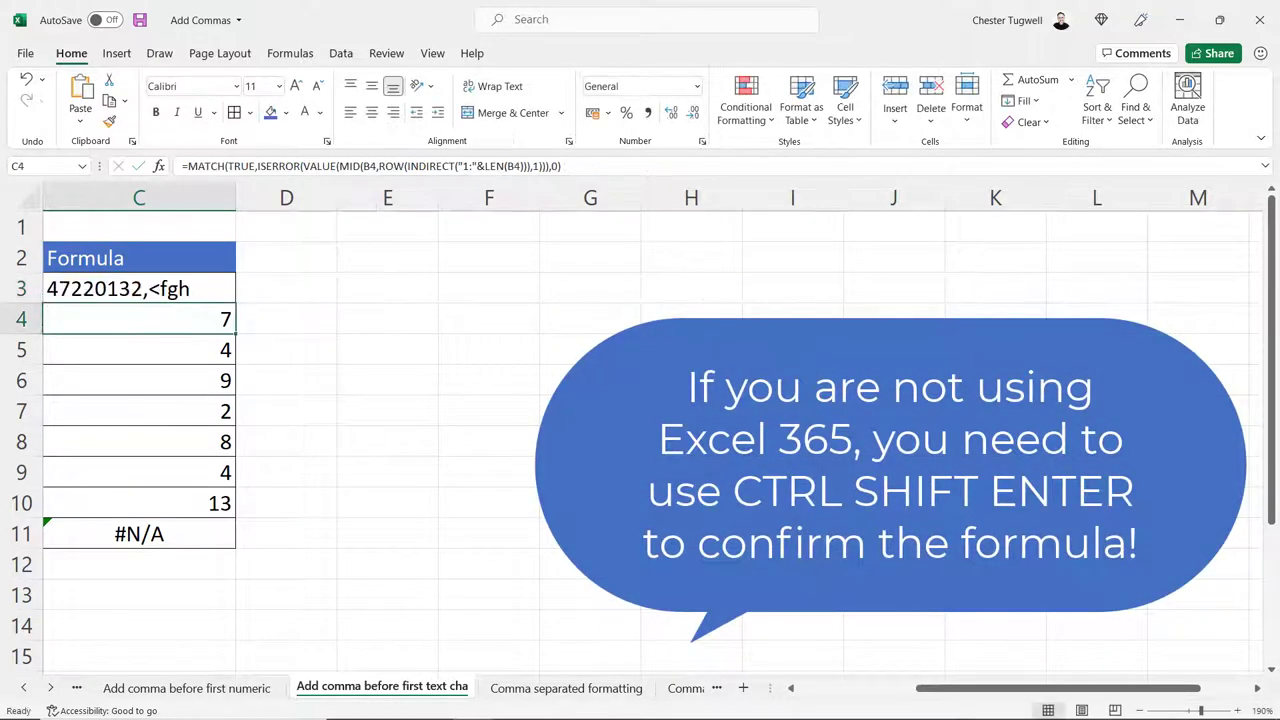
{"action": "left_click_drag", "start_coordinate": [930, 693], "coordinate": [900, 693]}
{"action": "left_click", "coordinate": [522, 288]}
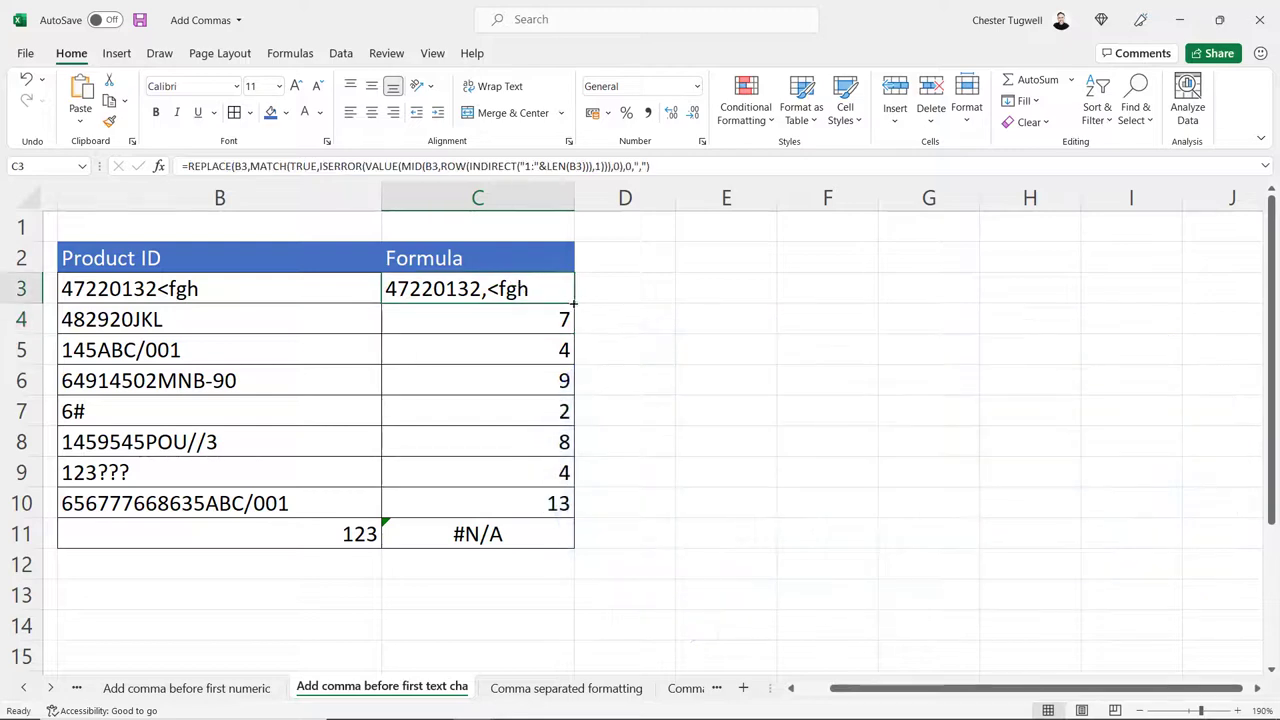
{"action": "double_click", "coordinate": [574, 304]}
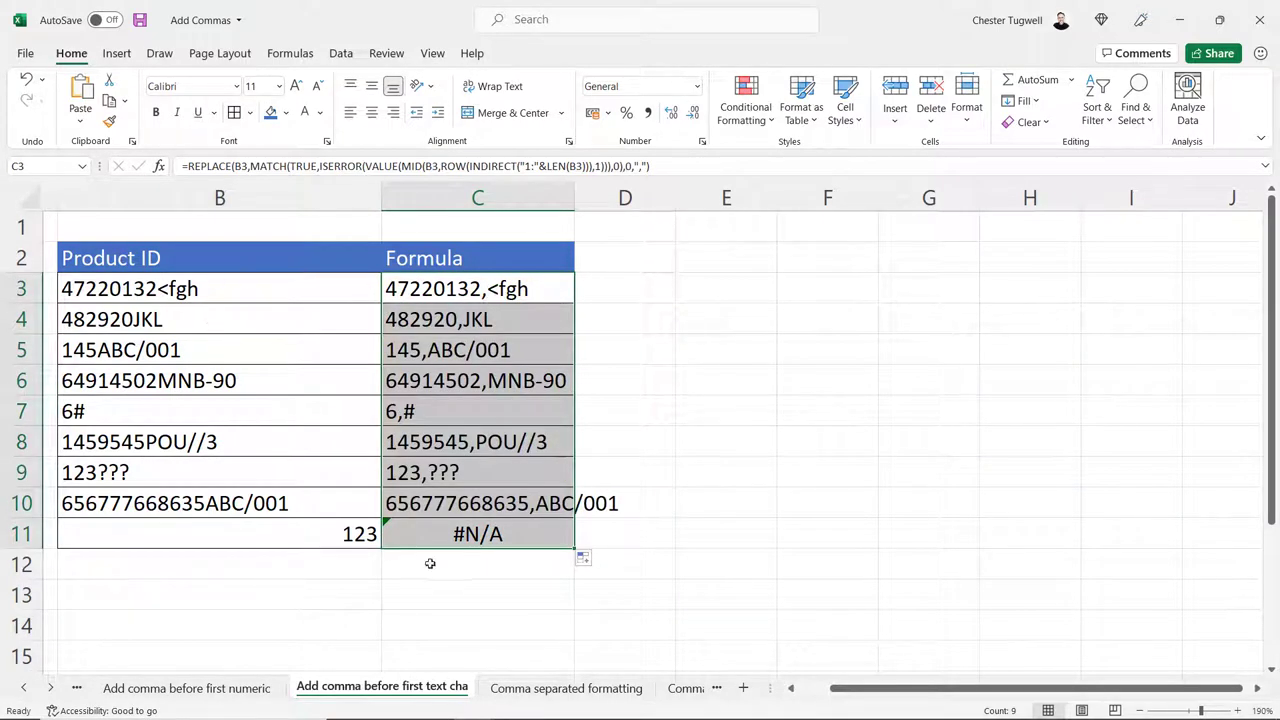
Step: Wrap the REPLACE formula in C3 in IFNA with B3 as the fallback value, and fill it down to C11
{"action": "double_click", "coordinate": [468, 291]}
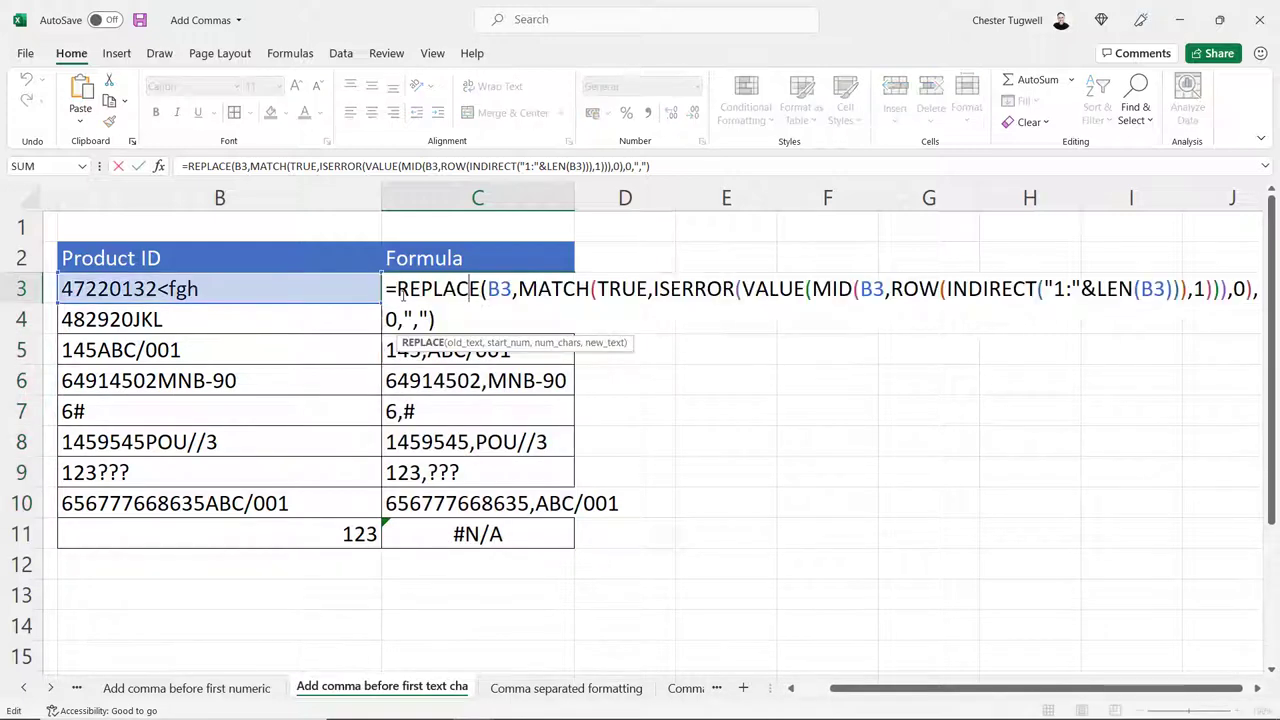
{"action": "key", "text": "Escape"}
{"action": "double_click", "coordinate": [412, 281]}
{"action": "type", "text": "IFNA("}
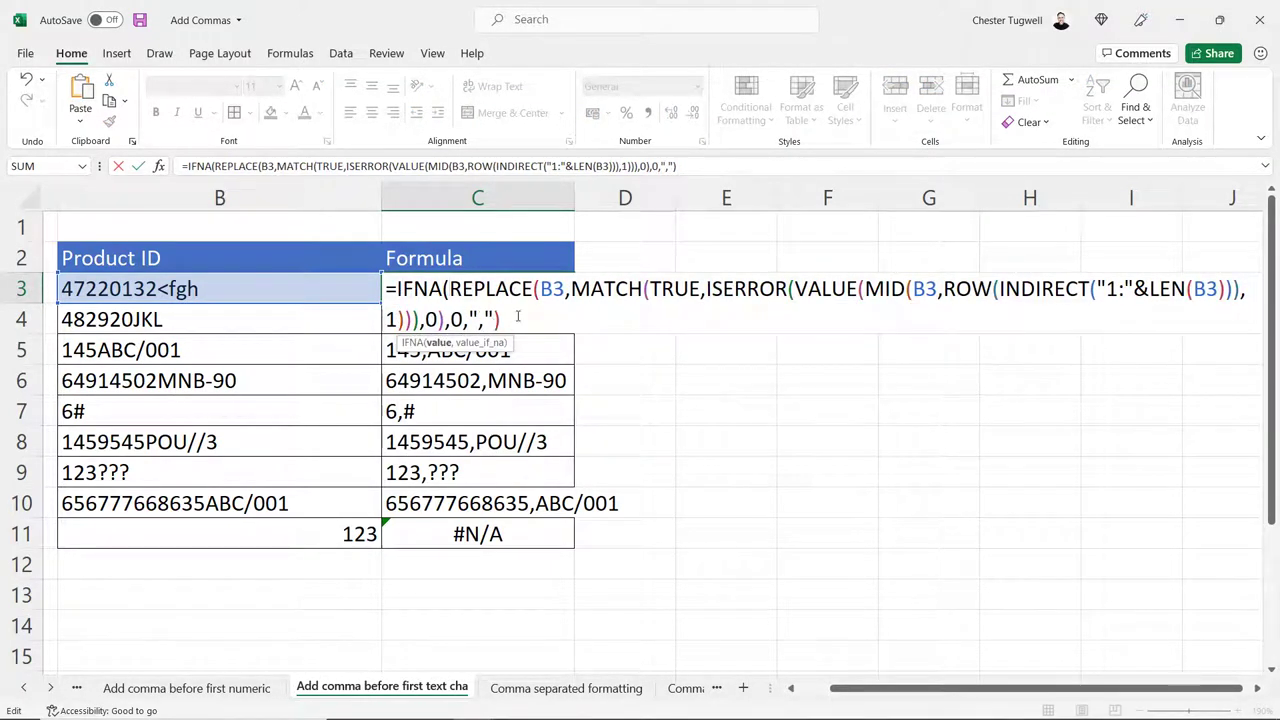
{"action": "type", "text": ","}
{"action": "left_click", "coordinate": [203, 288]}
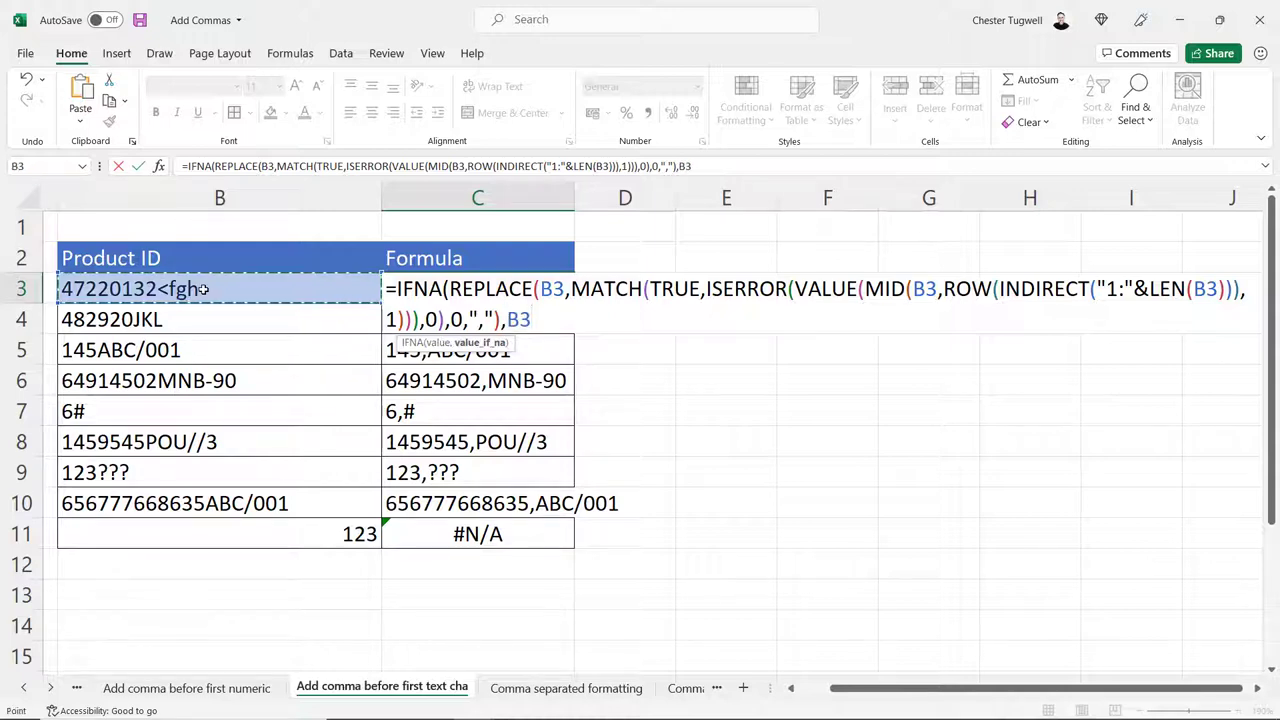
{"action": "type", "text": ")"}
{"action": "key", "text": "Return"}
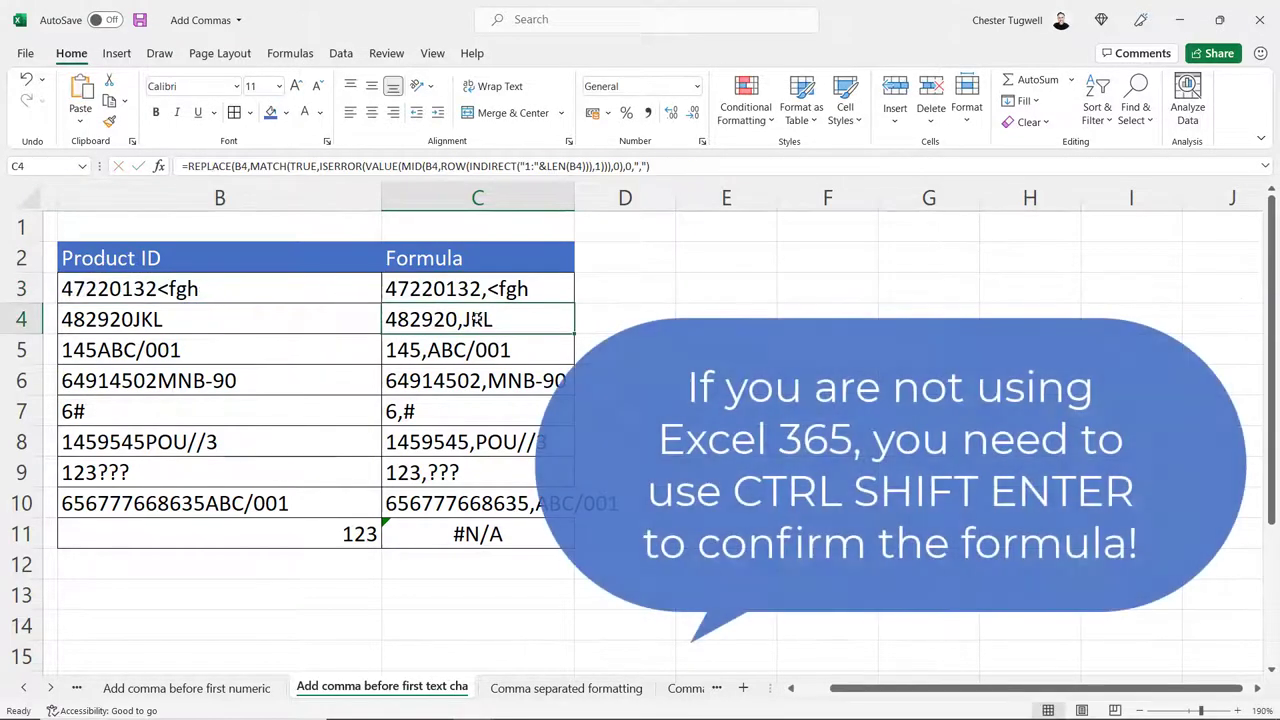
{"action": "left_click", "coordinate": [510, 290]}
{"action": "double_click", "coordinate": [575, 303]}
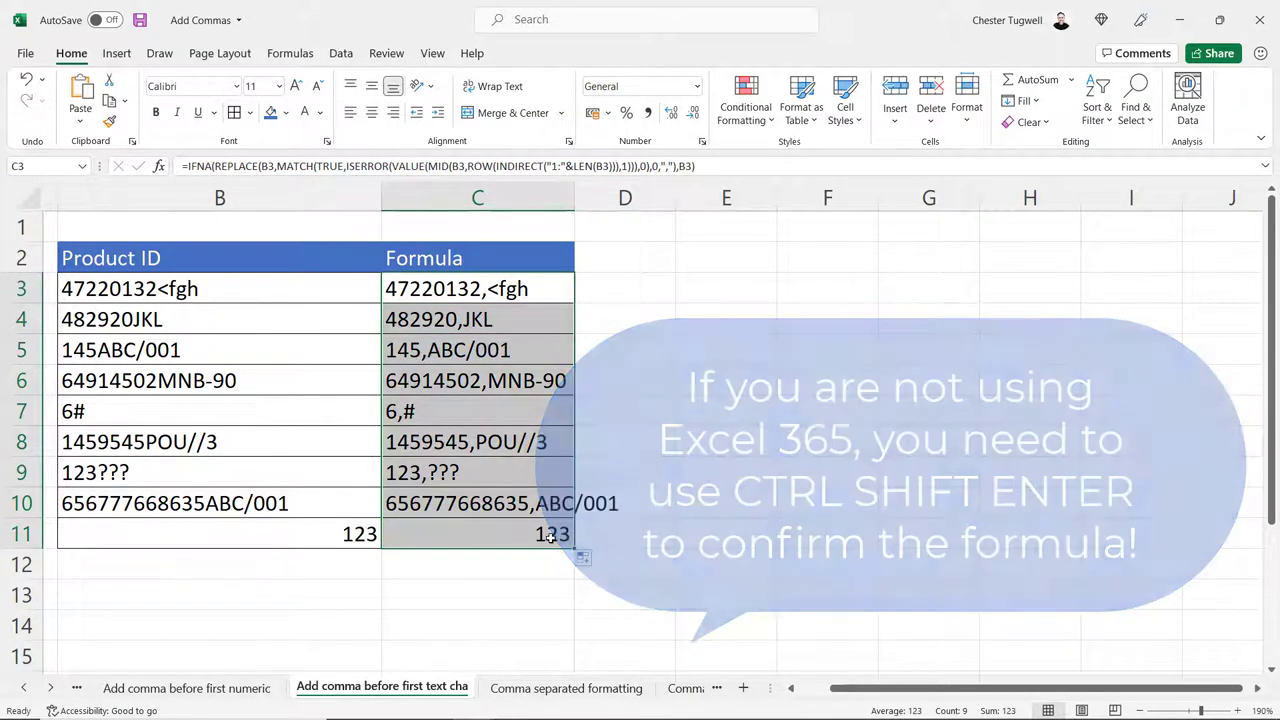
Step: On the "Comma separated formatting" sheet, apply Comma Style to the Qty Sold values in C3:C22 and remove both decimal places
{"action": "key", "text": "ctrl+Page_Down"}
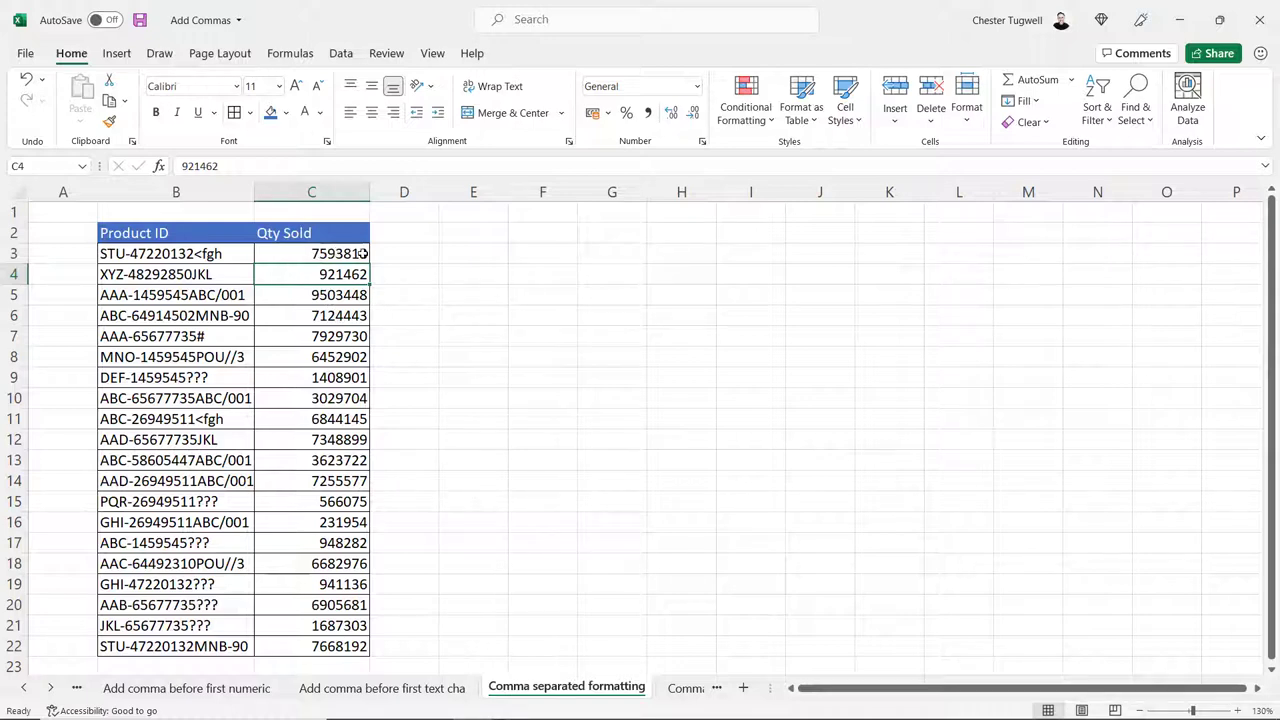
{"action": "left_click_drag", "start_coordinate": [347, 253], "coordinate": [346, 646]}
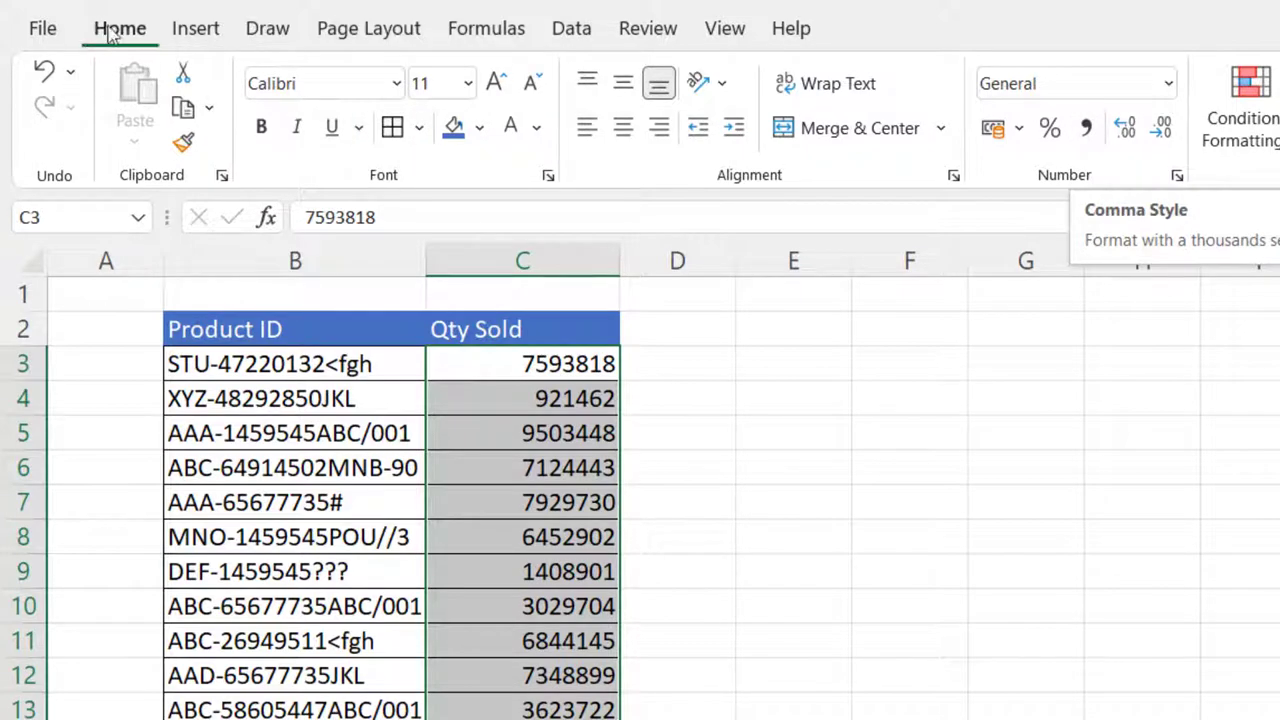
{"action": "left_click", "coordinate": [1092, 133]}
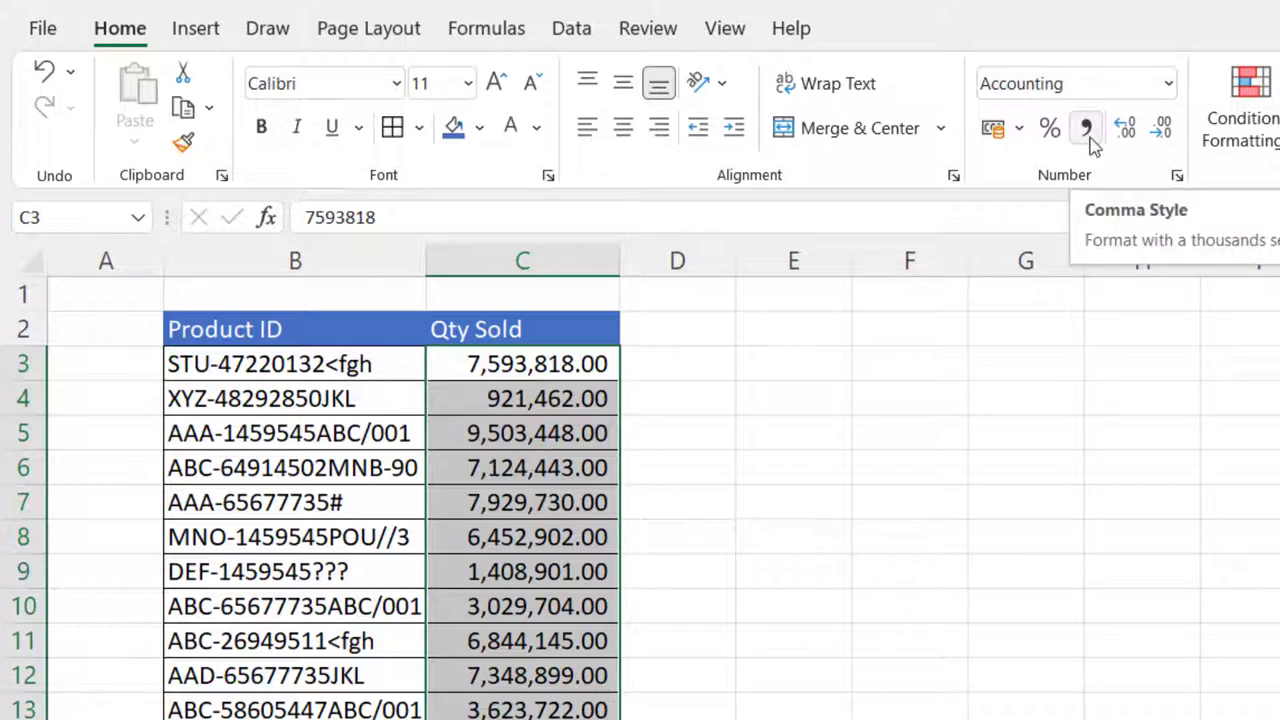
{"action": "left_click", "coordinate": [1163, 133]}
{"action": "left_click", "coordinate": [1163, 133]}
Step: Reset the Qty Sold values in C3:C22 to the General number format
{"action": "left_click", "coordinate": [1168, 83]}
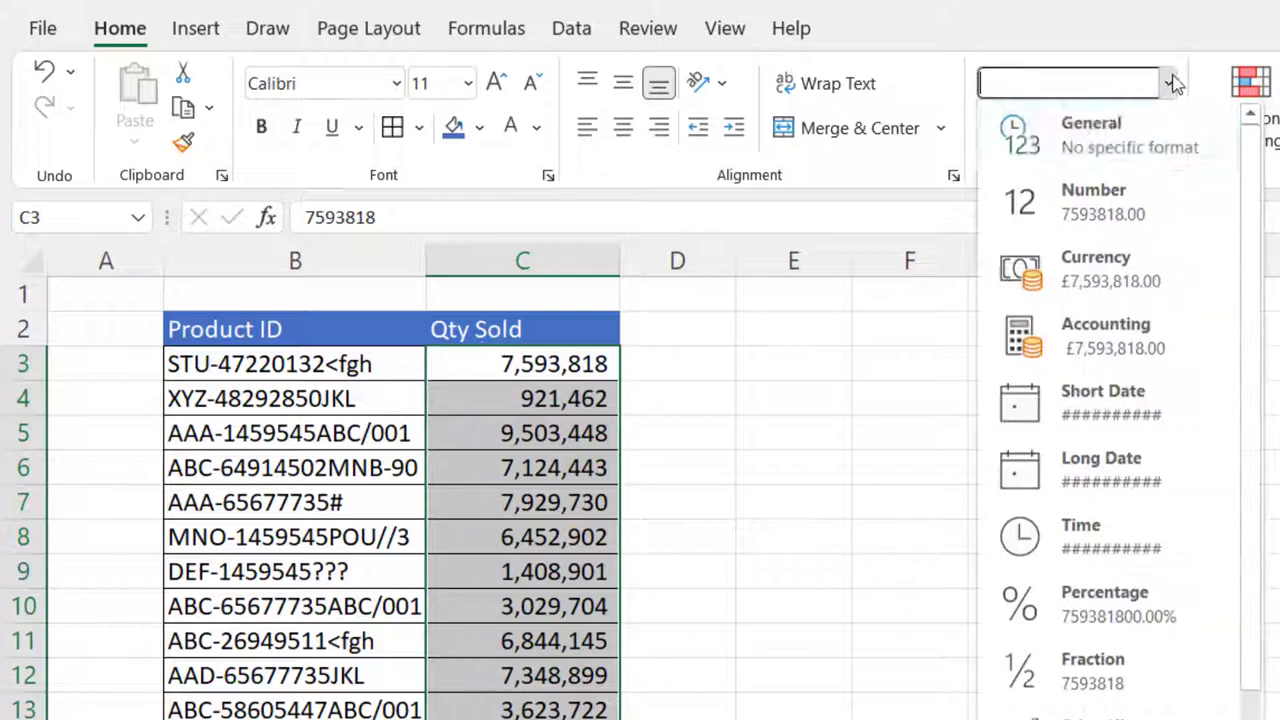
{"action": "left_click", "coordinate": [1094, 126]}
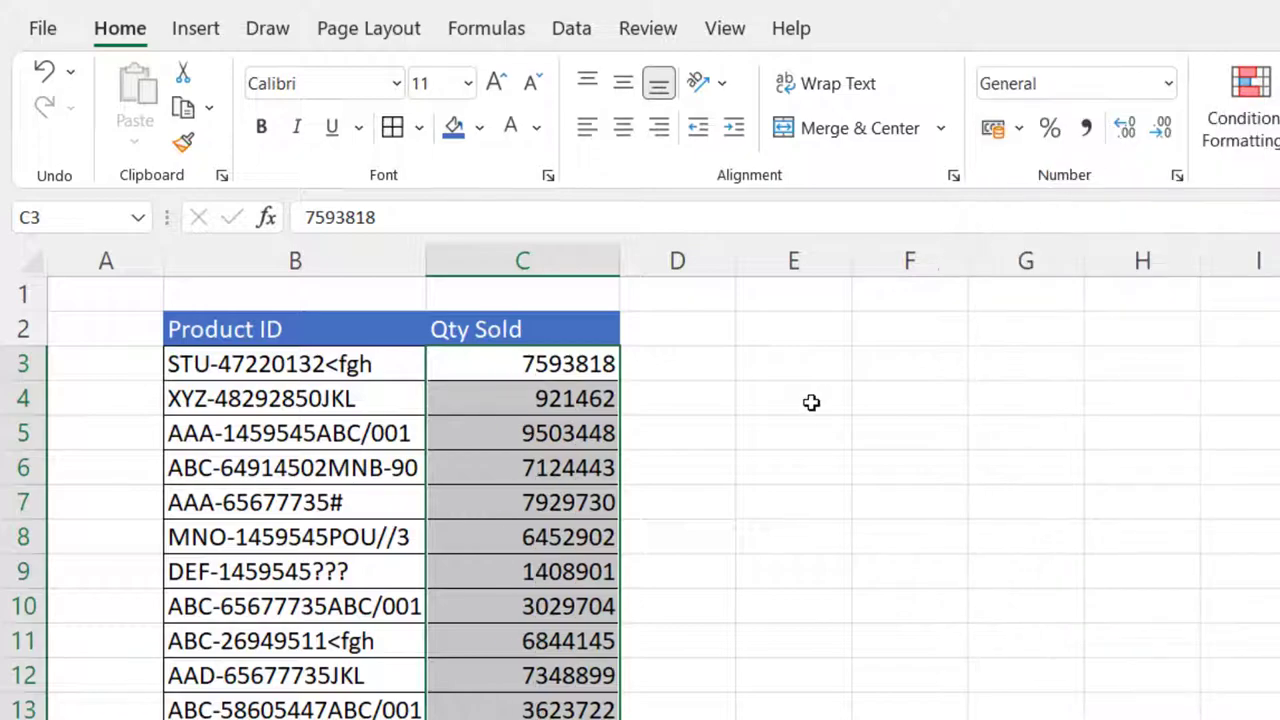
{"action": "right_click", "coordinate": [572, 403]}
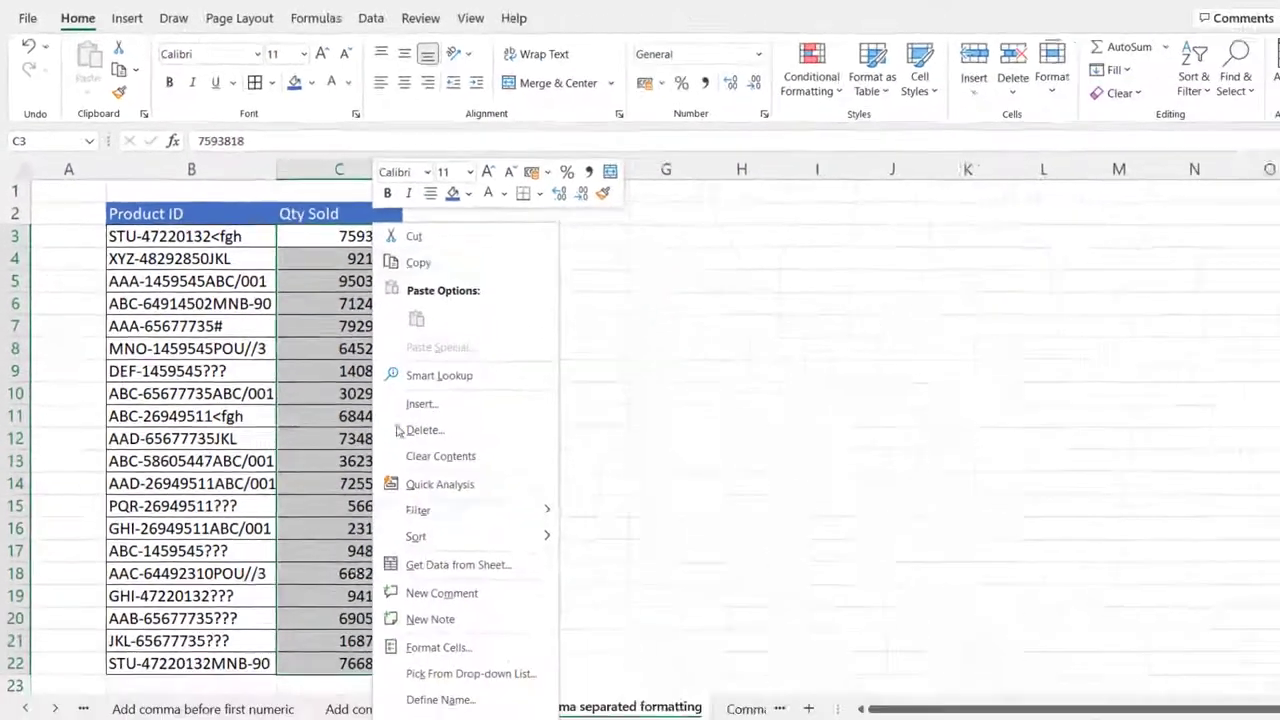
{"action": "left_click", "coordinate": [396, 626]}
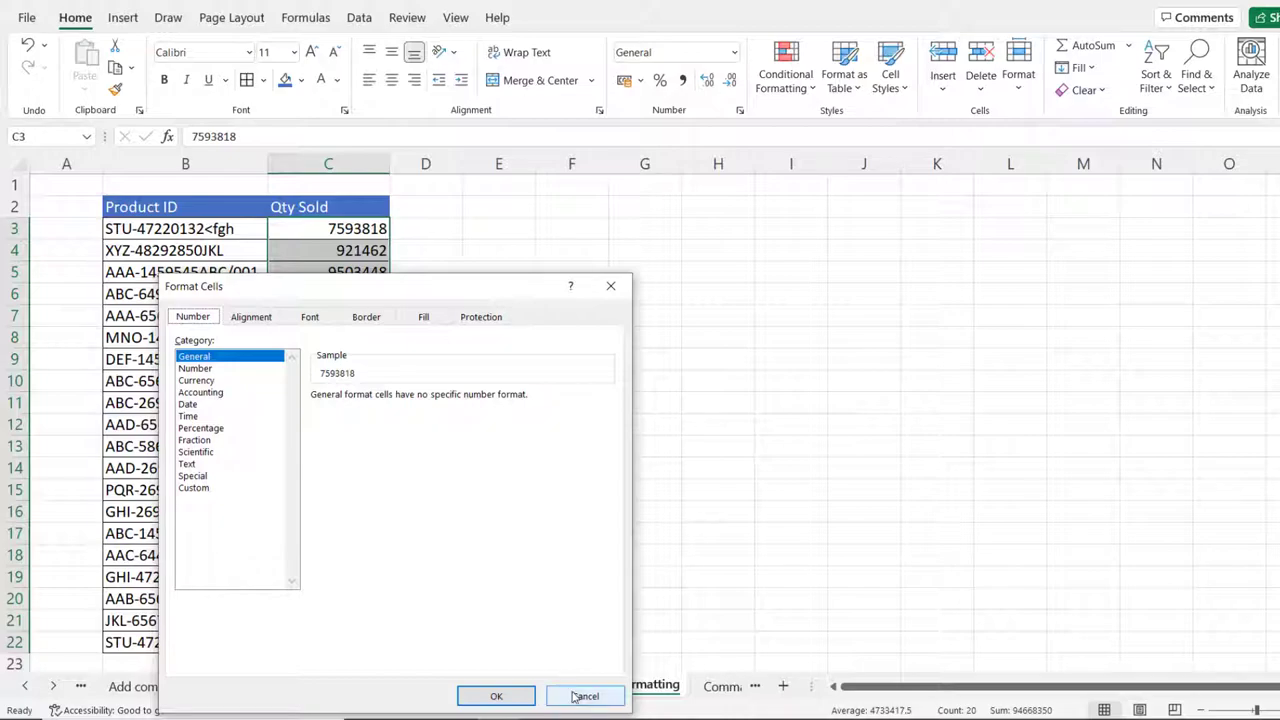
{"action": "left_click", "coordinate": [585, 694]}
Step: Format the Qty Sold values in C3:C22 as Number with the 1000 separator and 0 decimal places
{"action": "key", "text": "ctrl+1"}
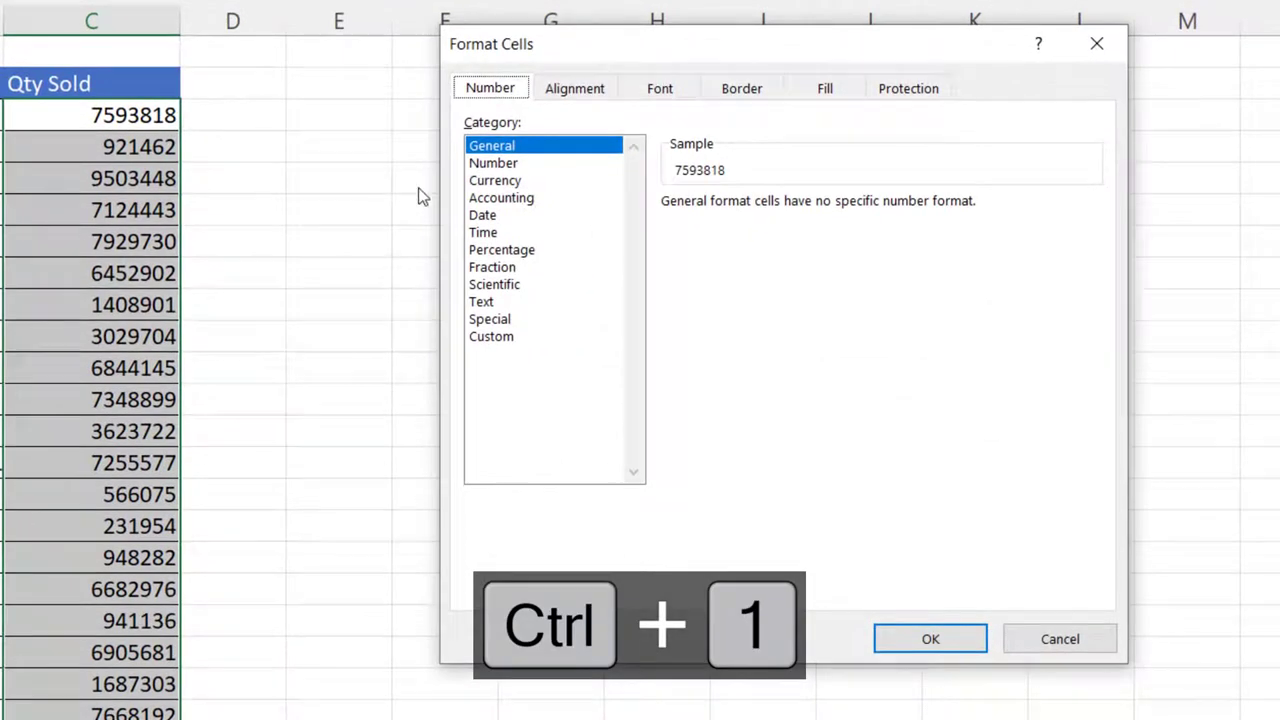
{"action": "left_click", "coordinate": [493, 163]}
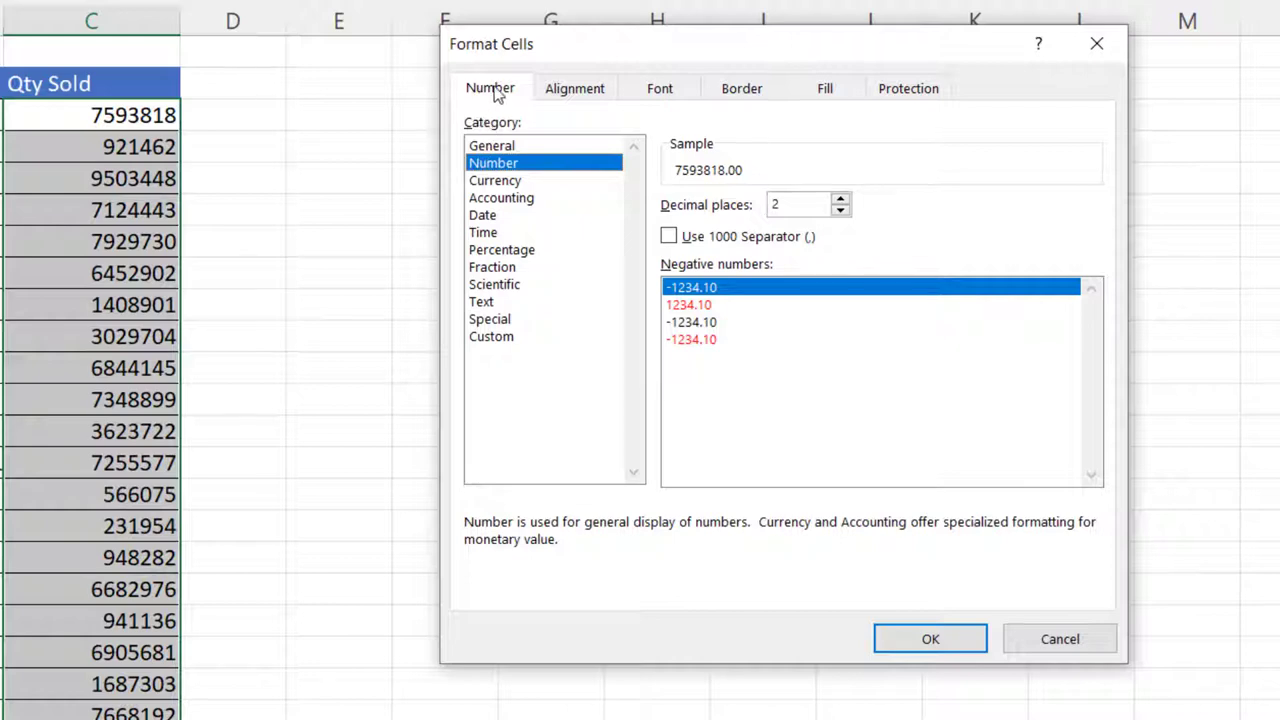
{"action": "left_click", "coordinate": [668, 236]}
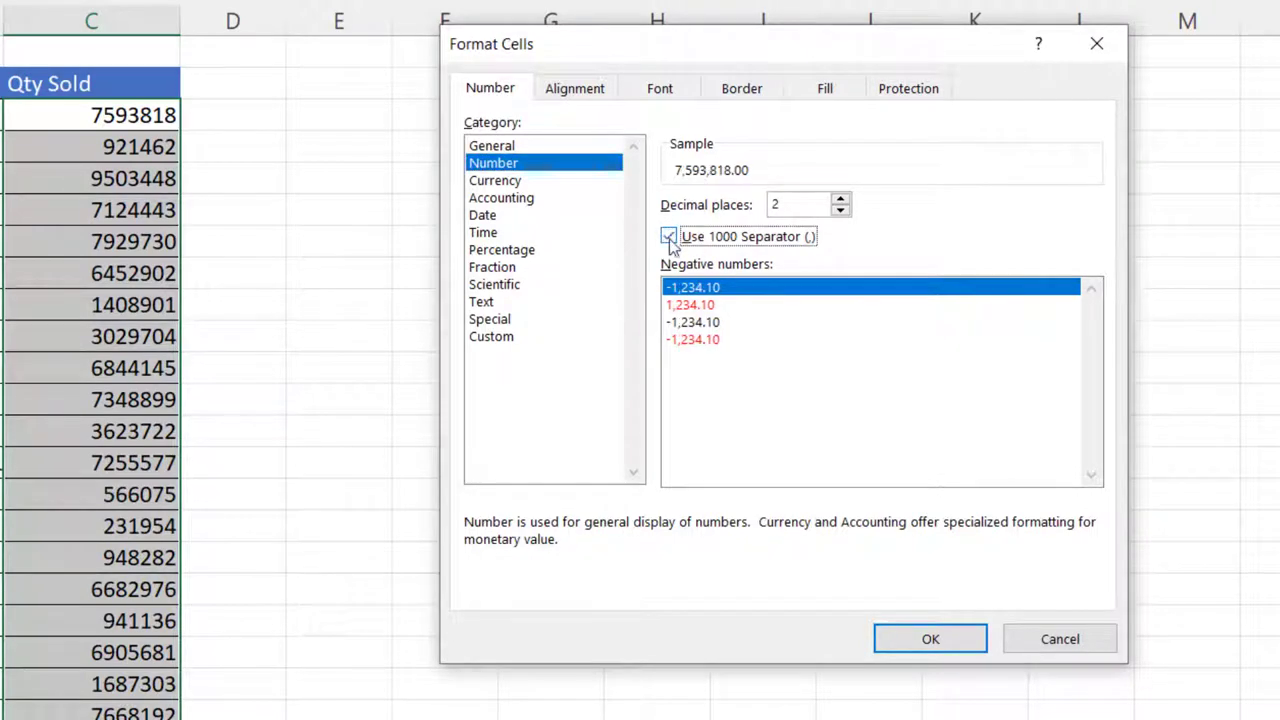
{"action": "left_click", "coordinate": [841, 210]}
{"action": "left_click", "coordinate": [841, 210]}
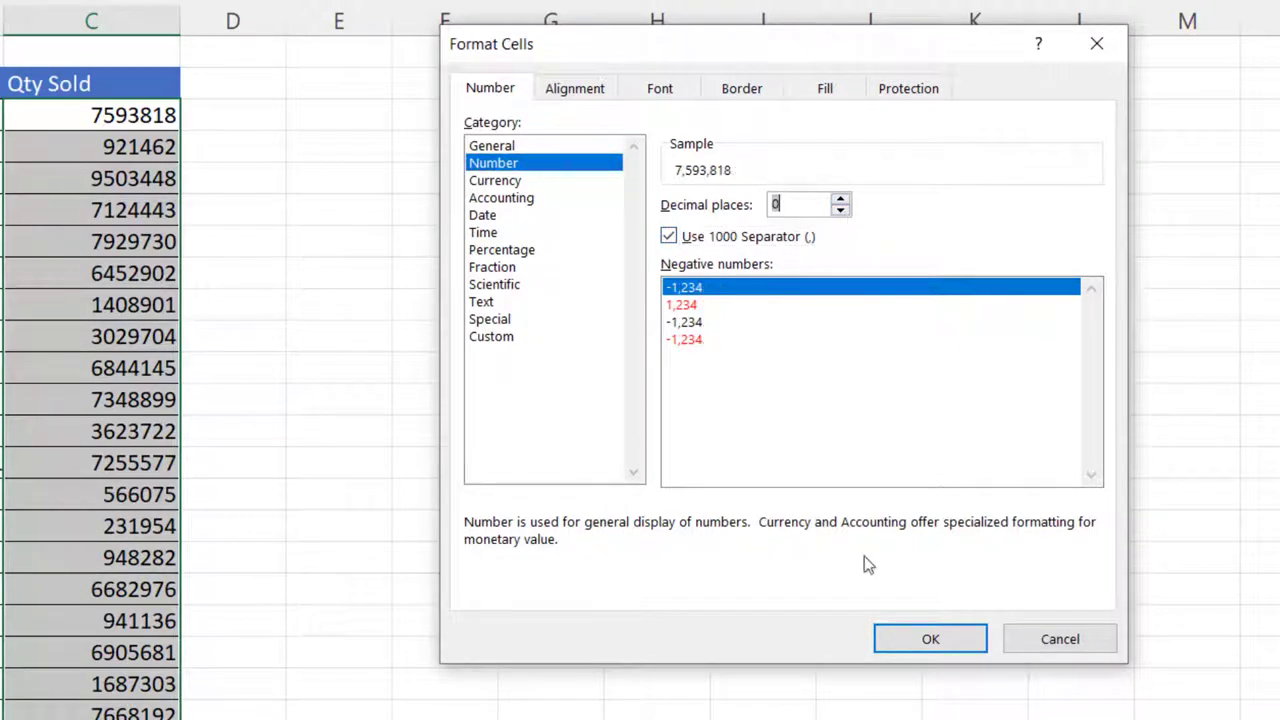
{"action": "left_click", "coordinate": [917, 640]}
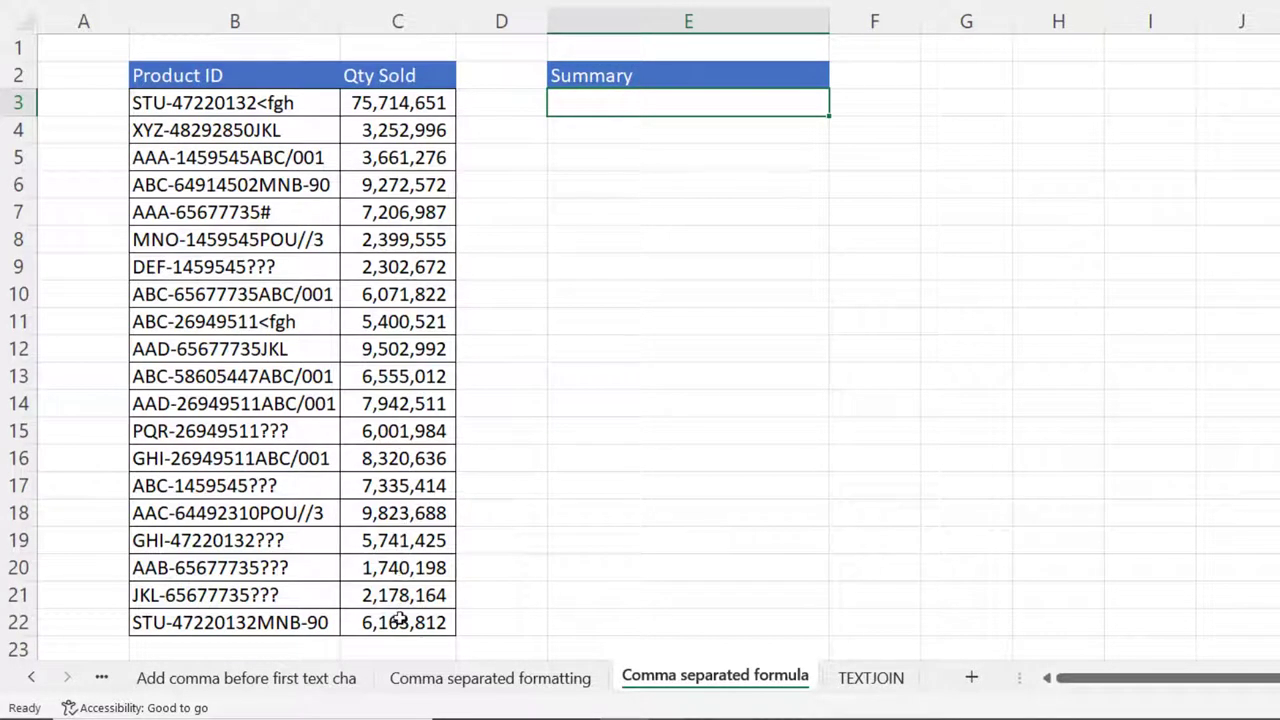
Step: On the "Comma separated formula" sheet, enter a formula in E3 joining "Total Qty Sold: " with the SUM of C3:C22
{"action": "type", "text": "=\"Tot"}
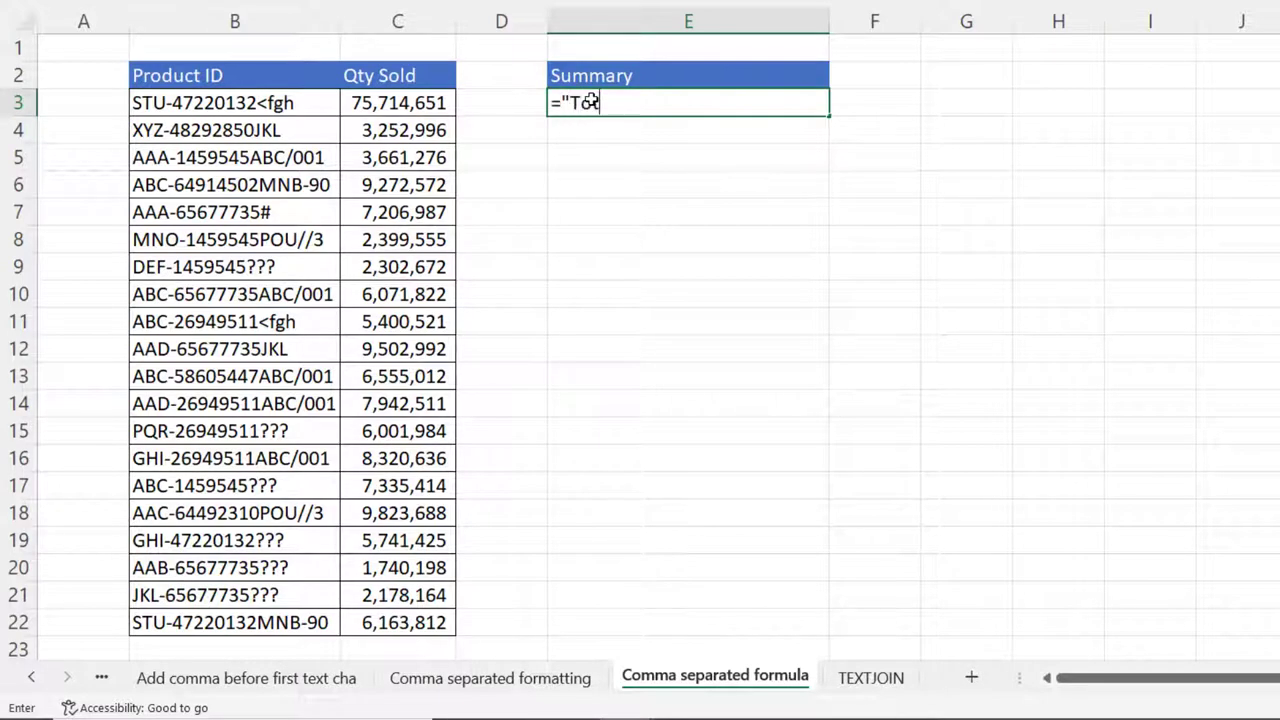
{"action": "type", "text": "al Q"}
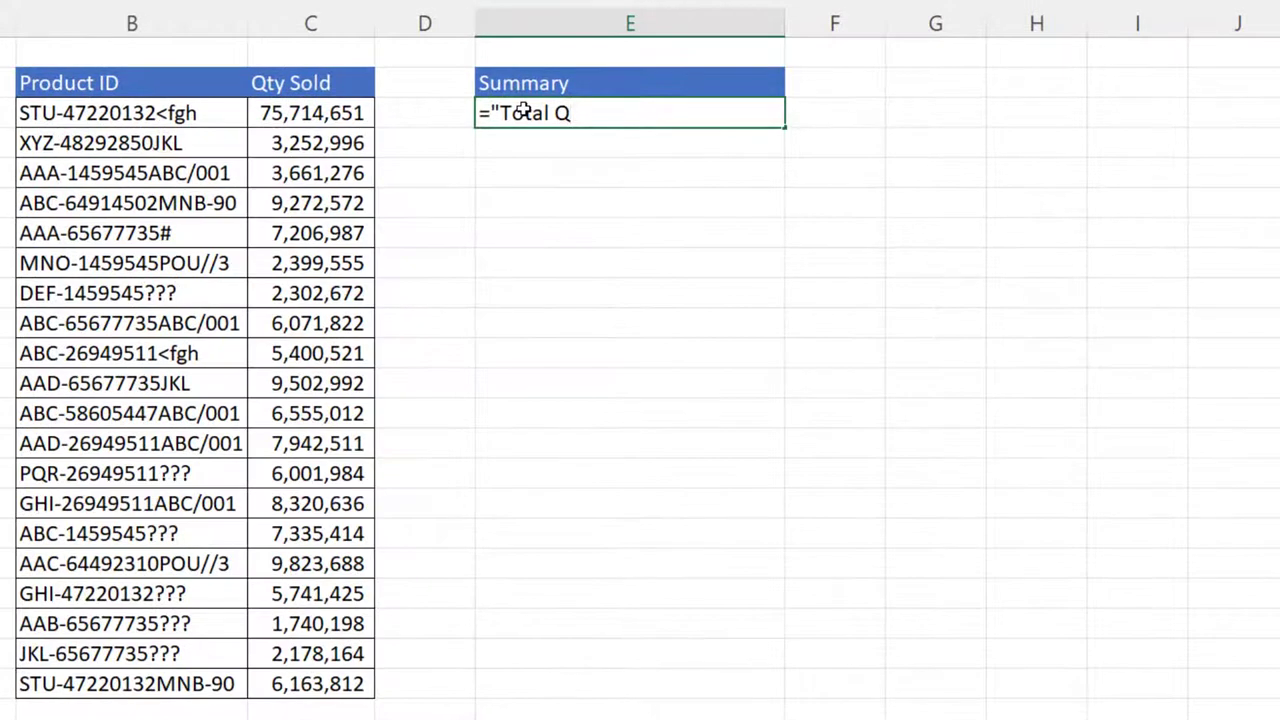
{"action": "type", "text": "ty Sold"}
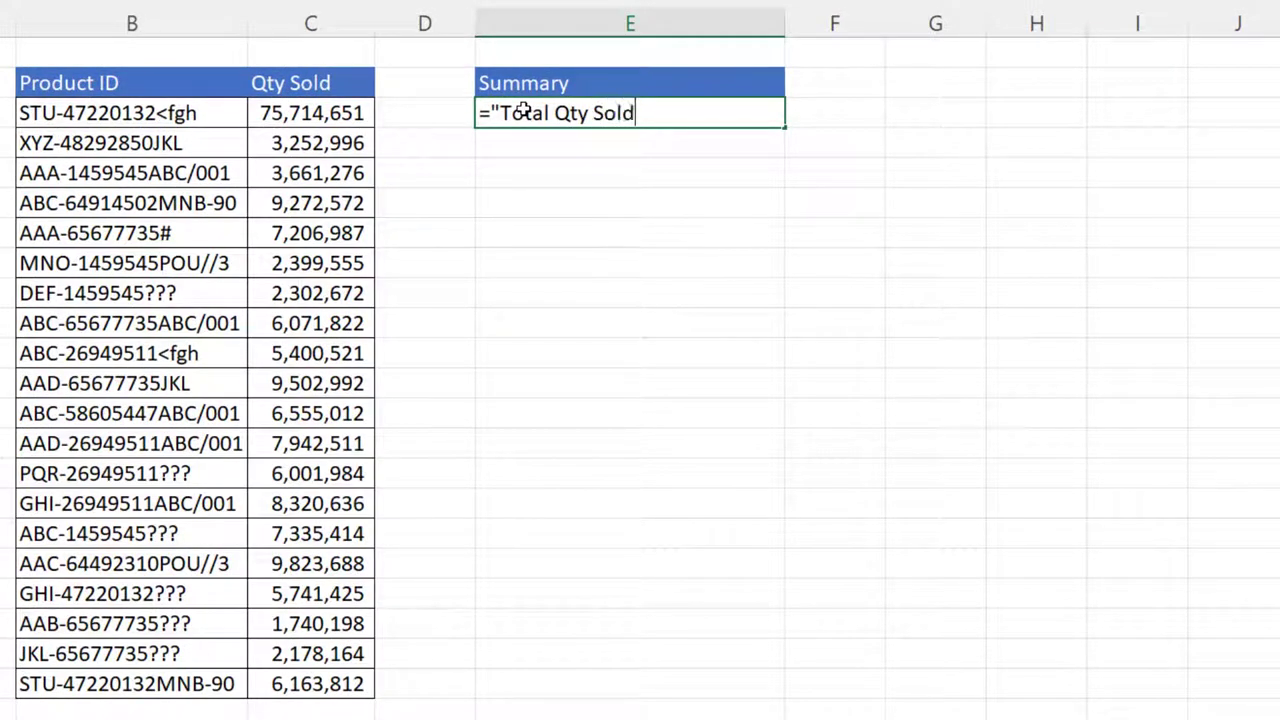
{"action": "type", "text": ": \"&SUM("}
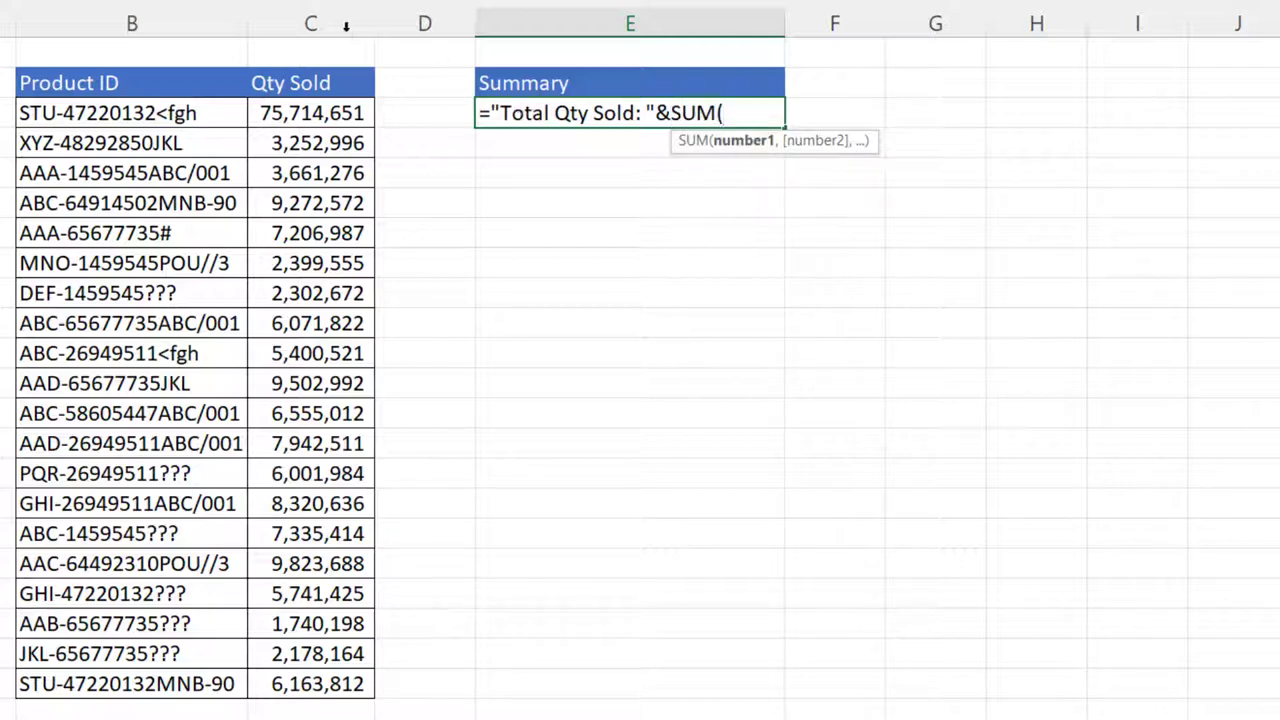
{"action": "left_click_drag", "start_coordinate": [318, 120], "coordinate": [309, 686]}
{"action": "type", "text": ")"}
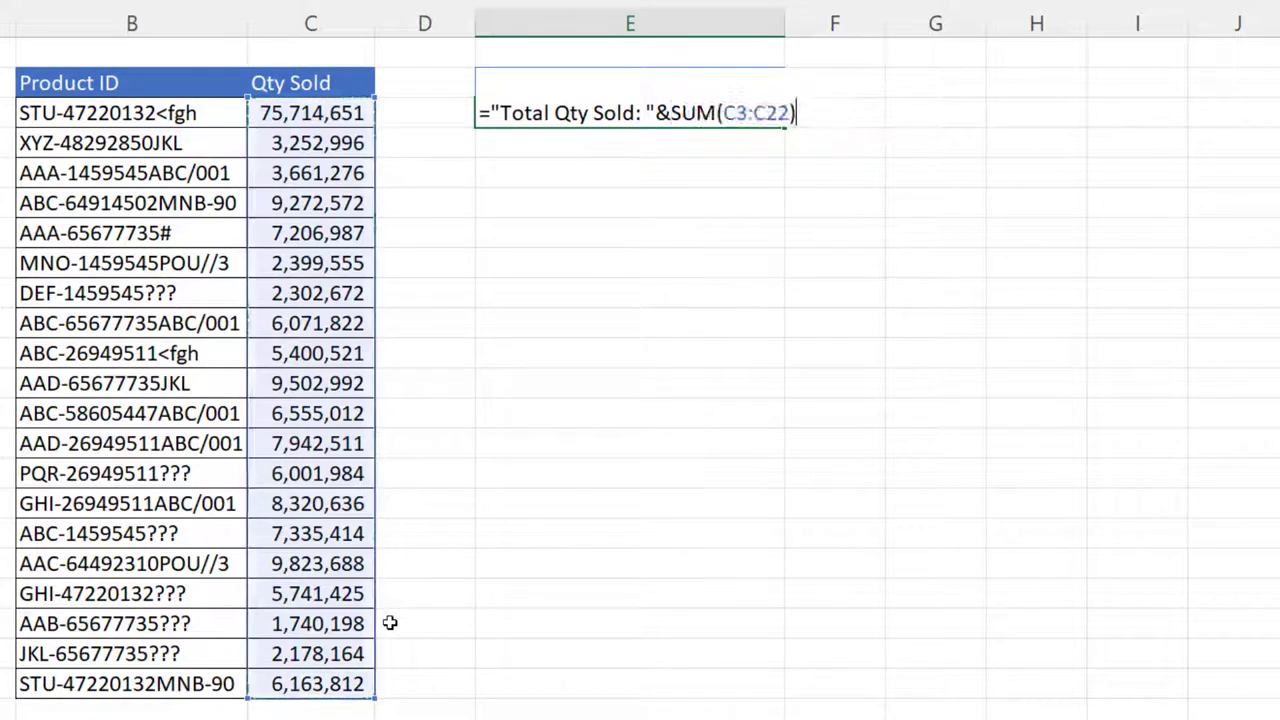
{"action": "key", "text": "Return"}
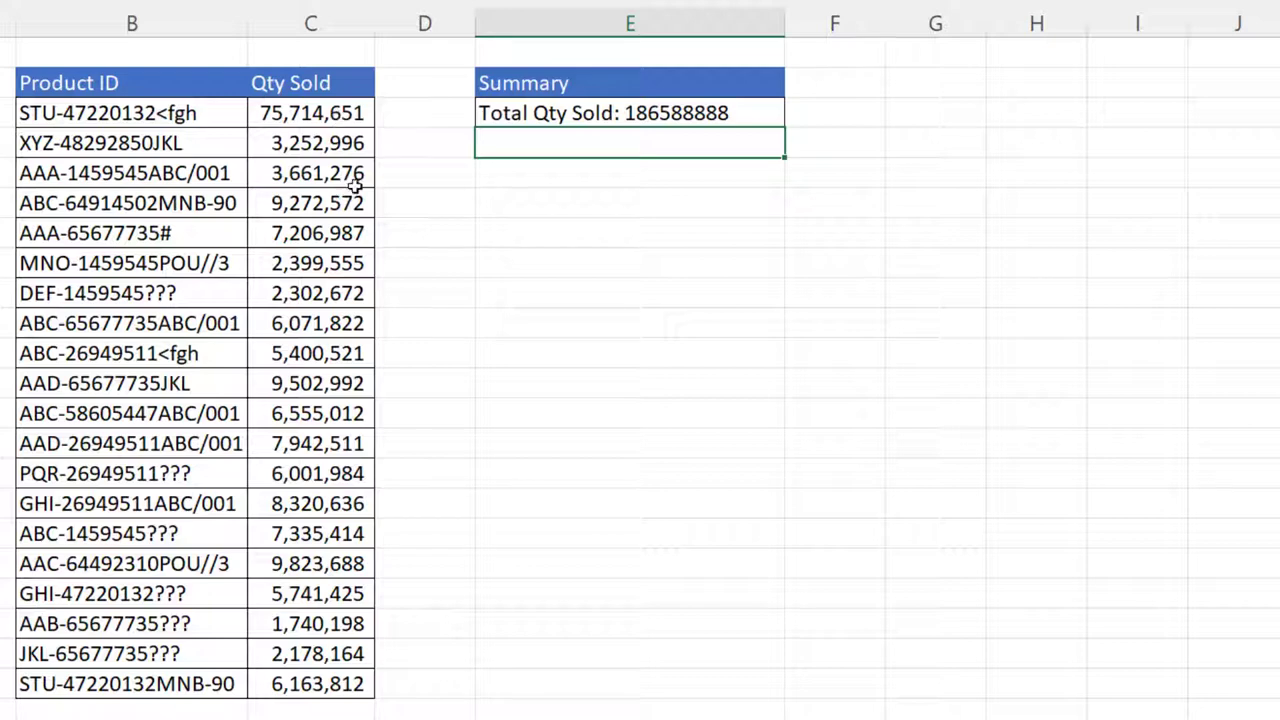
Step: Wrap the SUM in E3's formula in TEXT with the number format "#,##0"
{"action": "left_click", "coordinate": [648, 117]}
{"action": "double_click", "coordinate": [660, 120]}
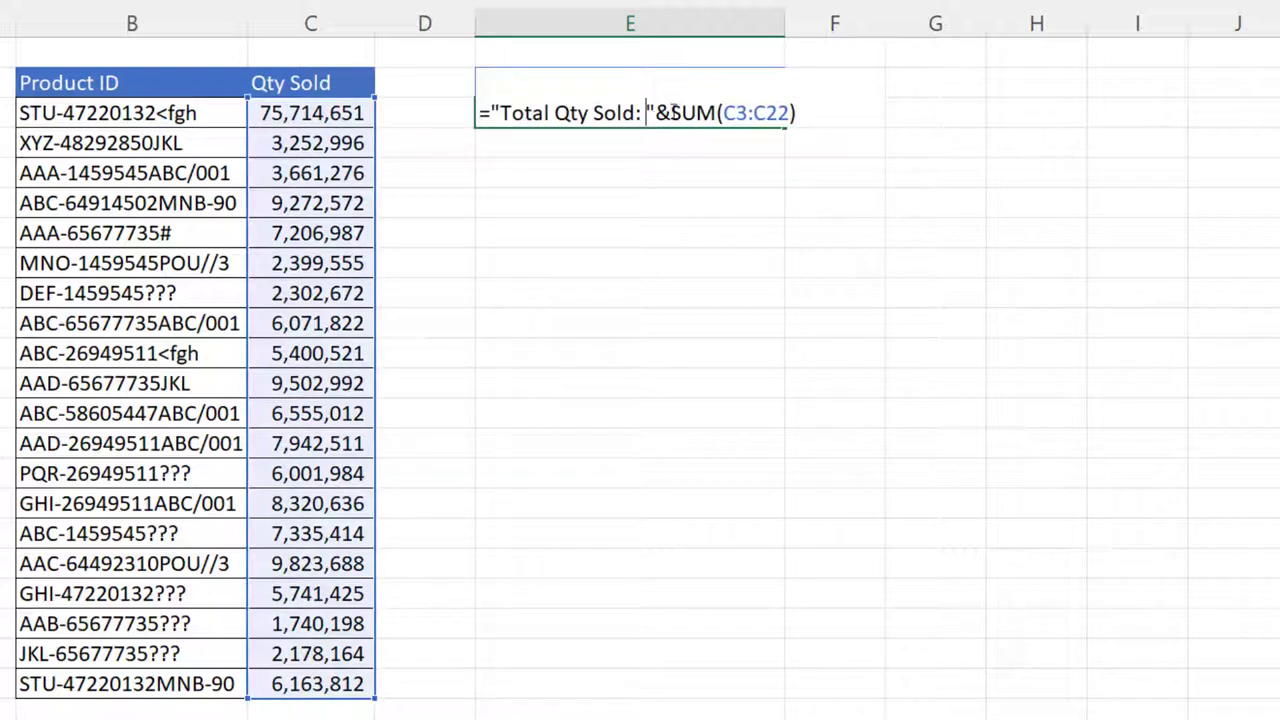
{"action": "left_click", "coordinate": [671, 113]}
{"action": "type", "text": "T"}
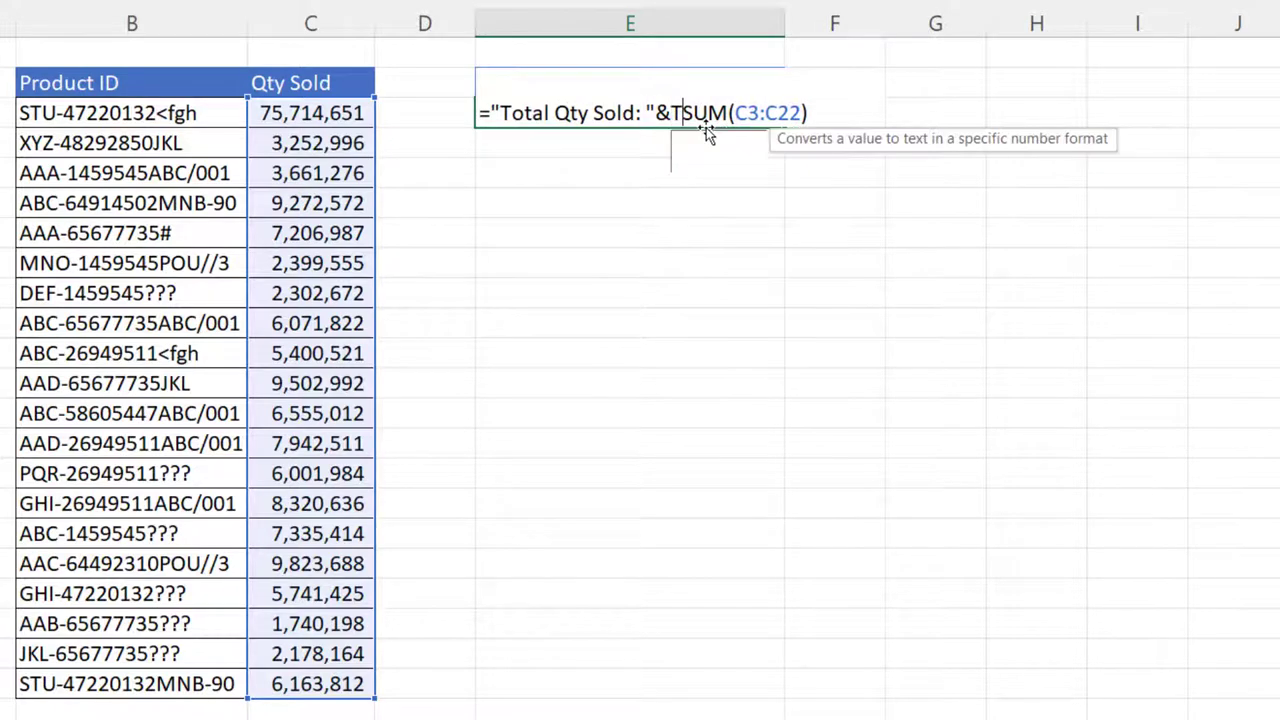
{"action": "type", "text": "EXT("}
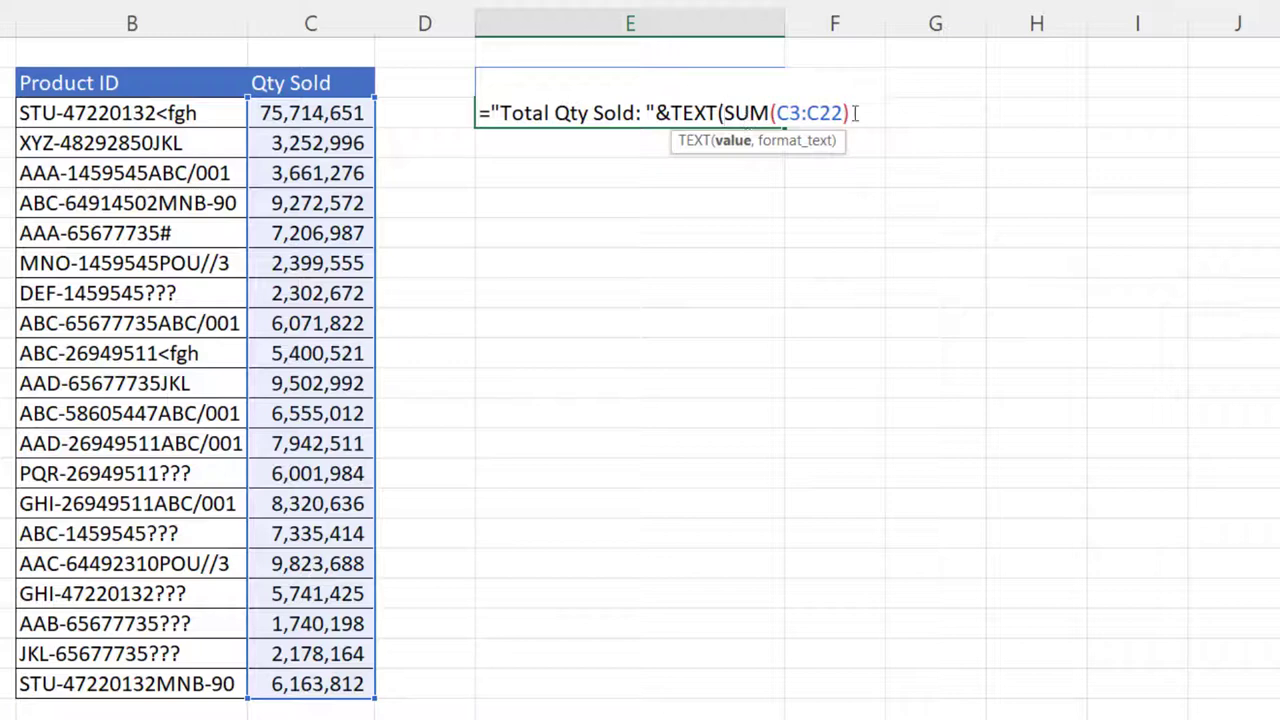
{"action": "type", "text": ",\"#"}
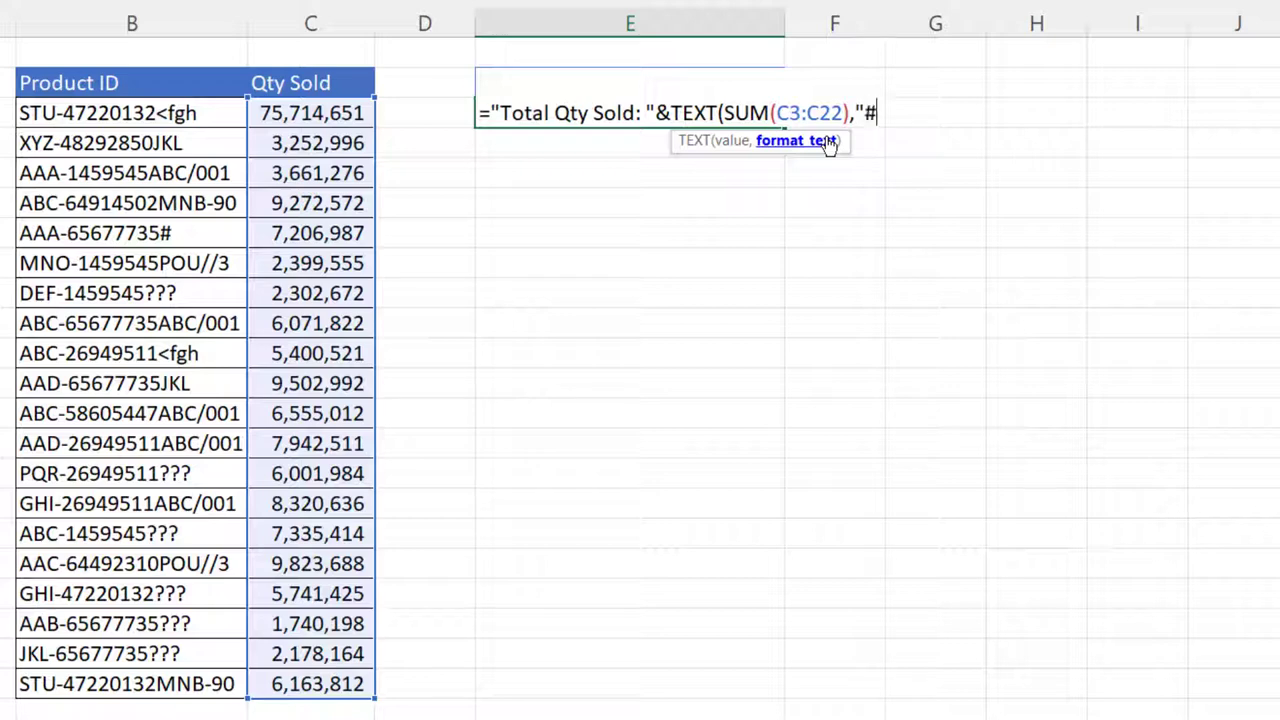
{"action": "type", "text": ",##0"}
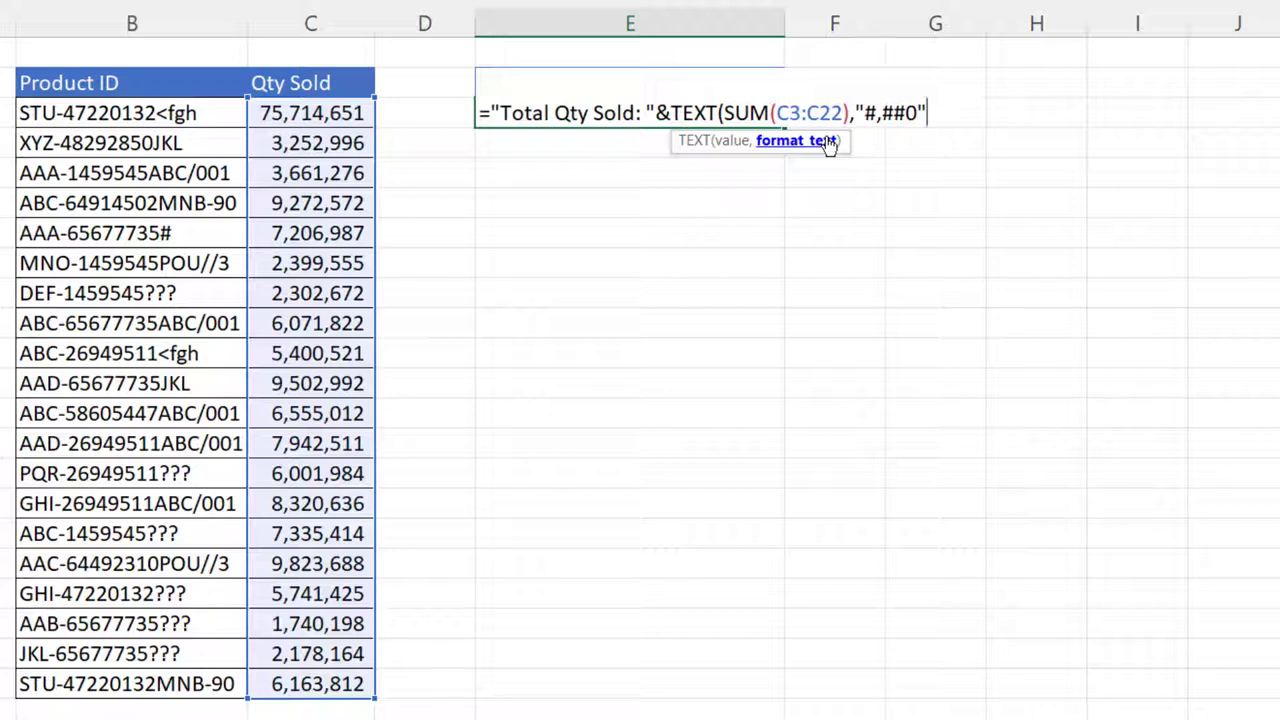
{"action": "type", "text": "\")"}
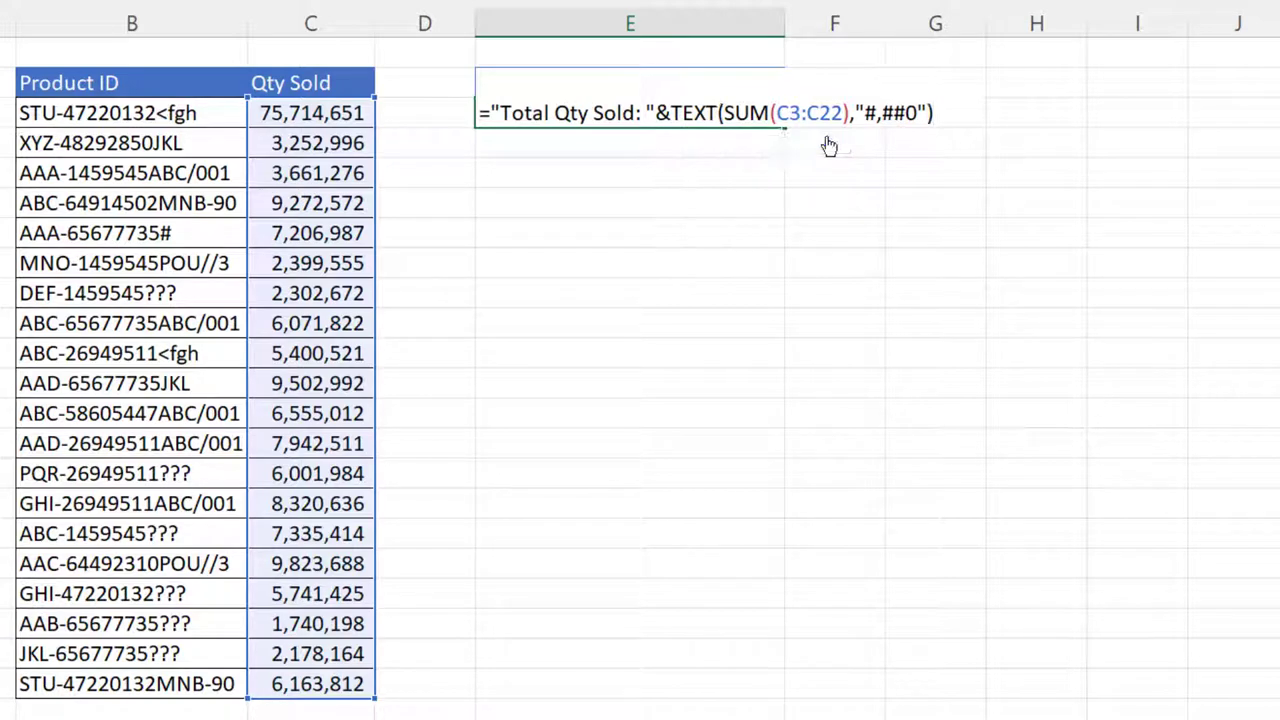
{"action": "key", "text": "Return"}
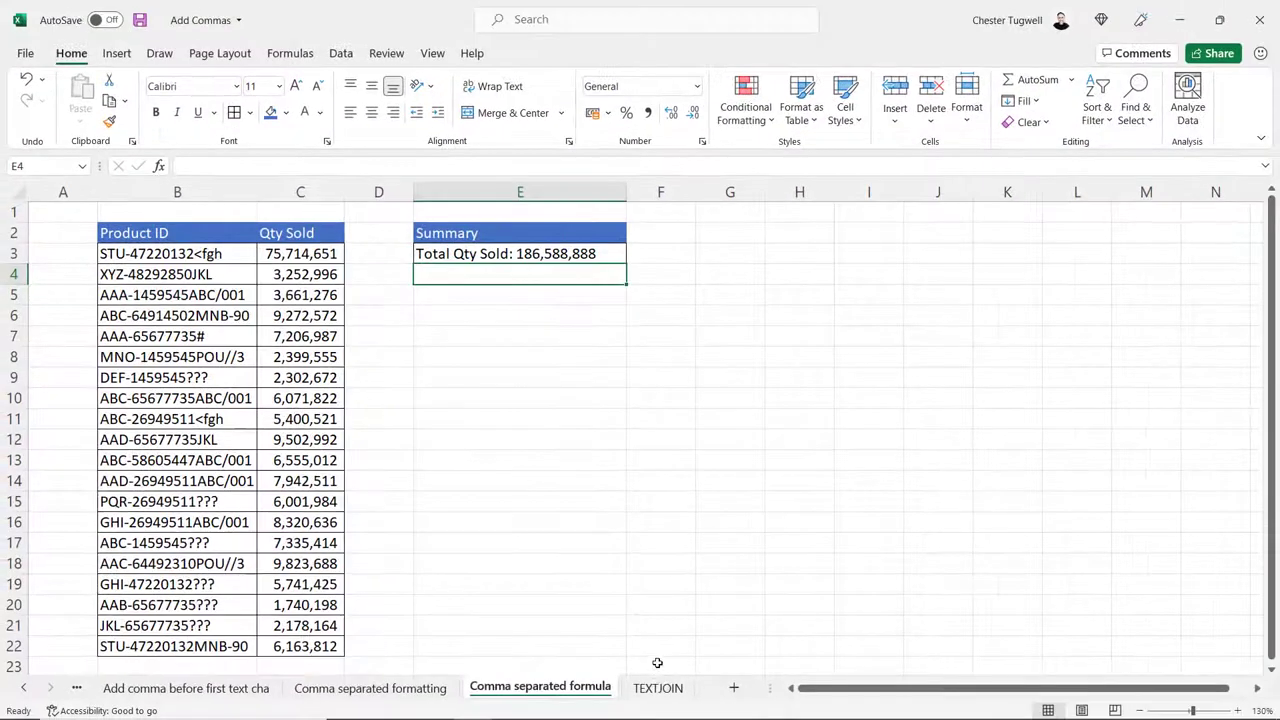
Step: On the TEXTJOIN sheet, enter a TEXTJOIN formula in D3 joining B3:B7 with the delimiter ", ", leaving the ignore_empty argument blank
{"action": "left_click", "coordinate": [657, 688]}
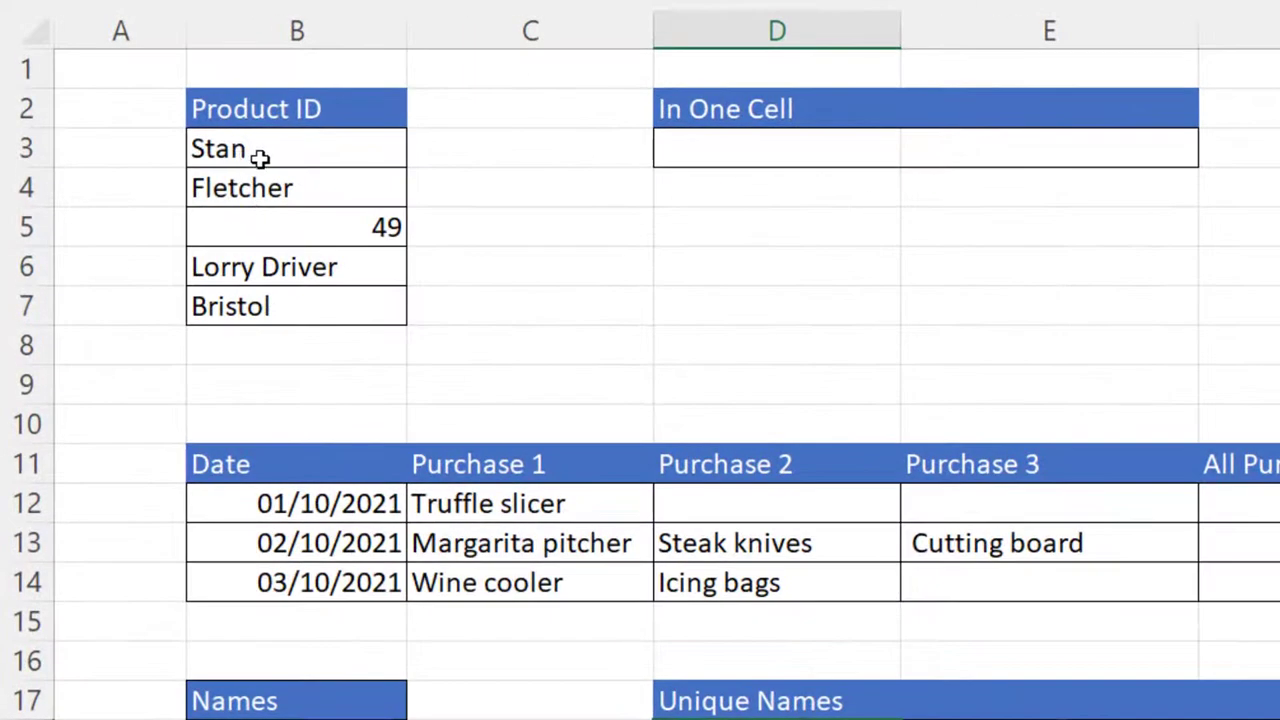
{"action": "left_click", "coordinate": [699, 152]}
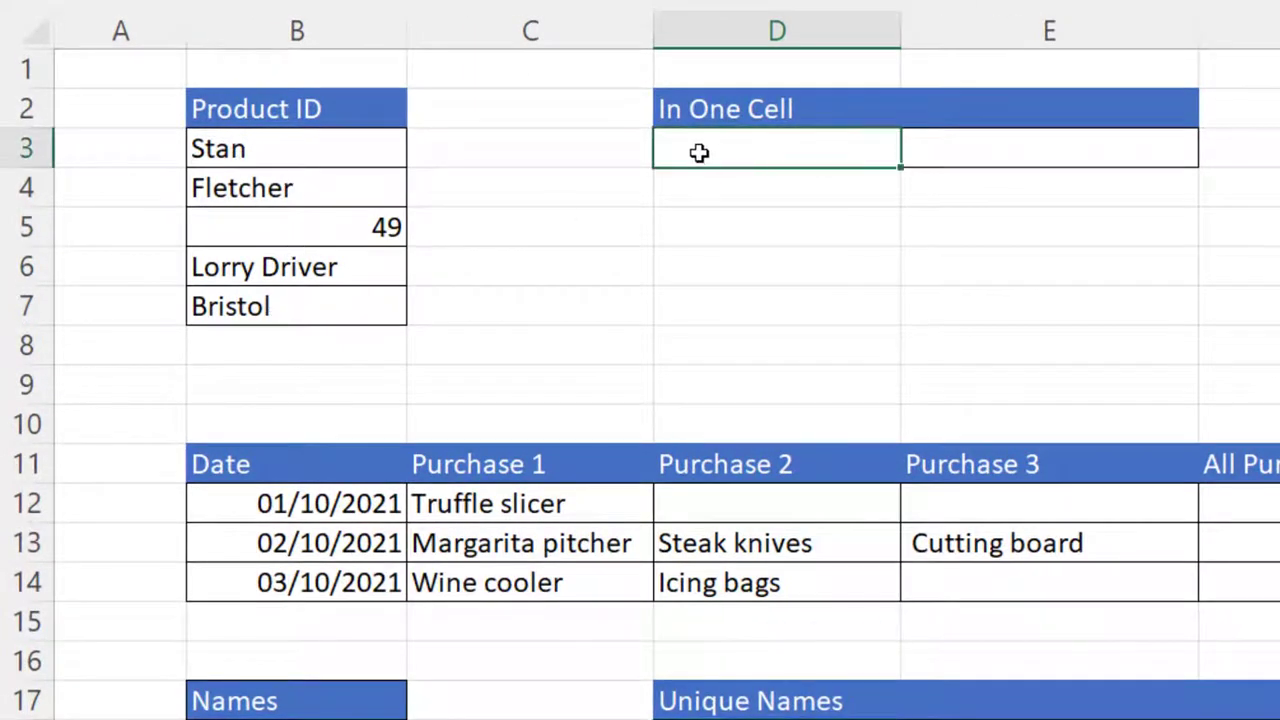
{"action": "type", "text": "=te"}
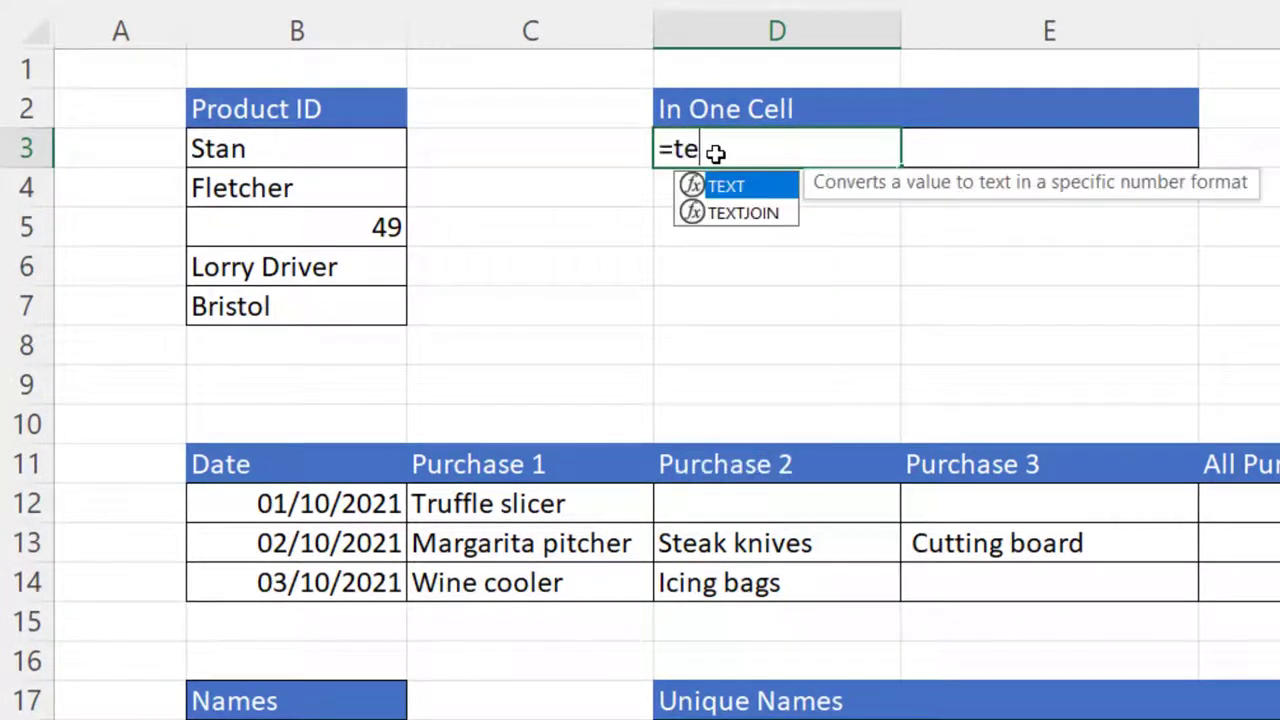
{"action": "double_click", "coordinate": [766, 214]}
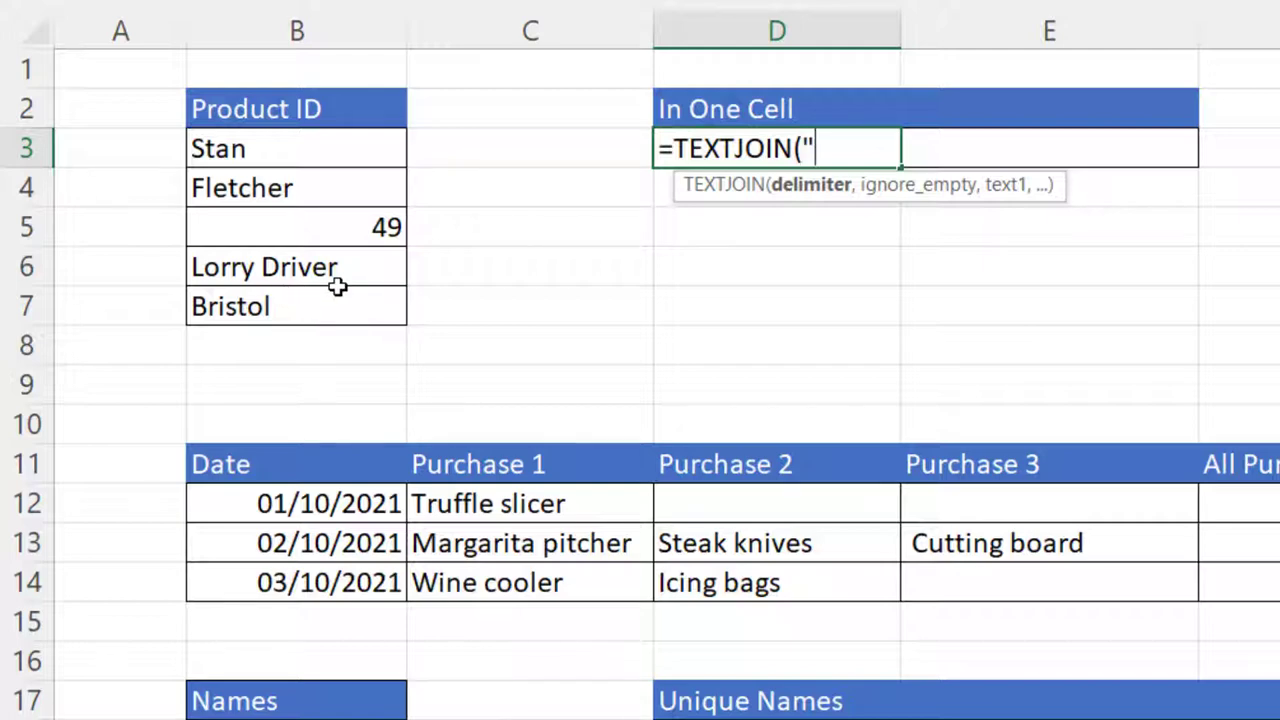
{"action": "type", "text": "\","}
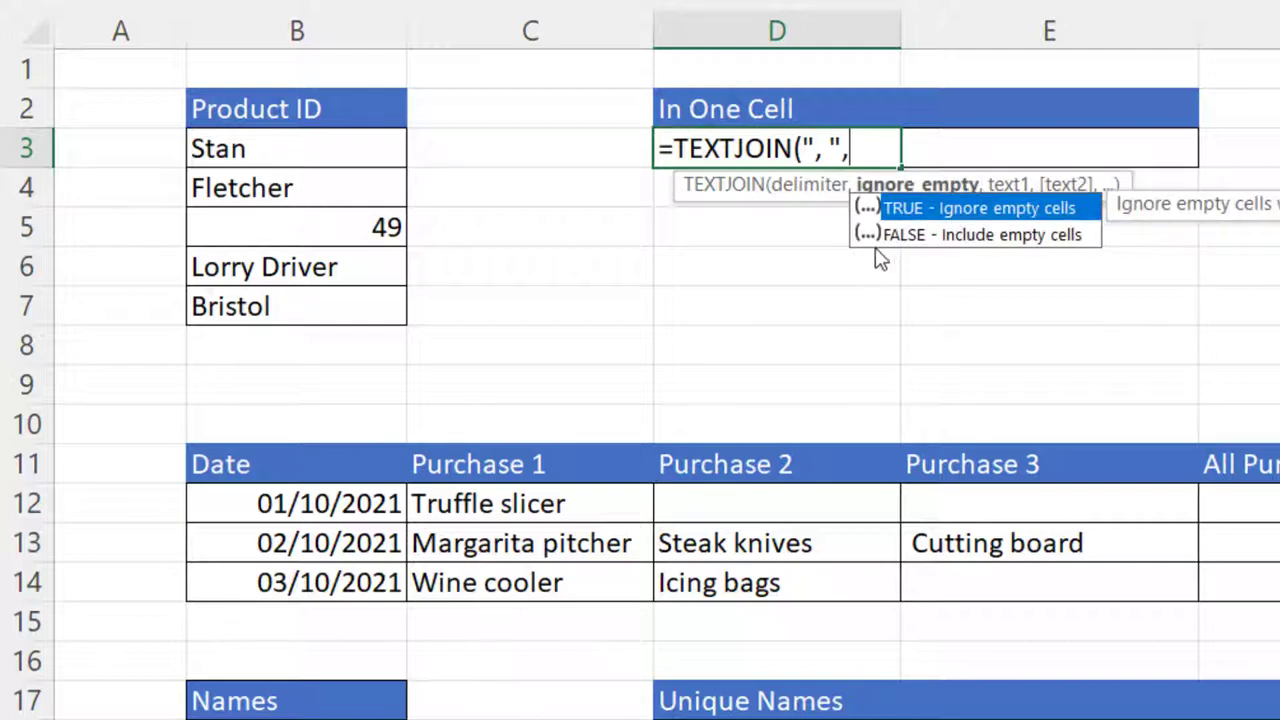
{"action": "type", "text": ","}
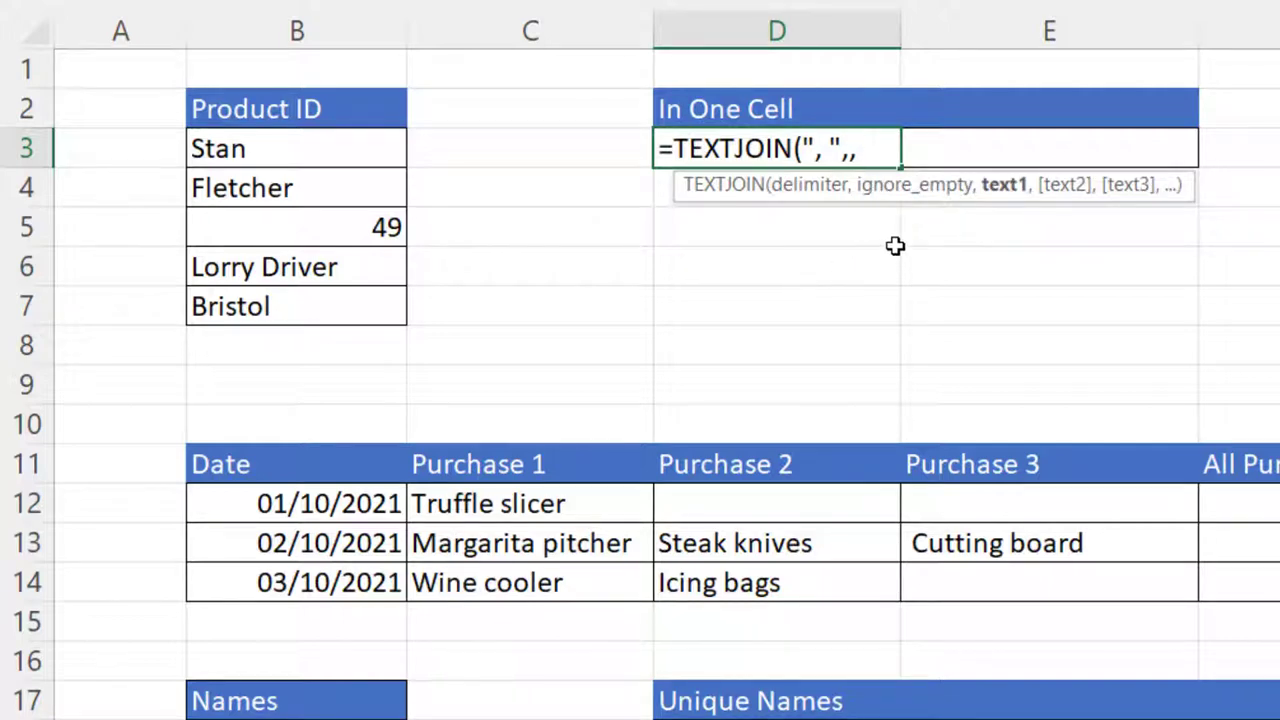
{"action": "left_click_drag", "start_coordinate": [319, 148], "coordinate": [320, 289]}
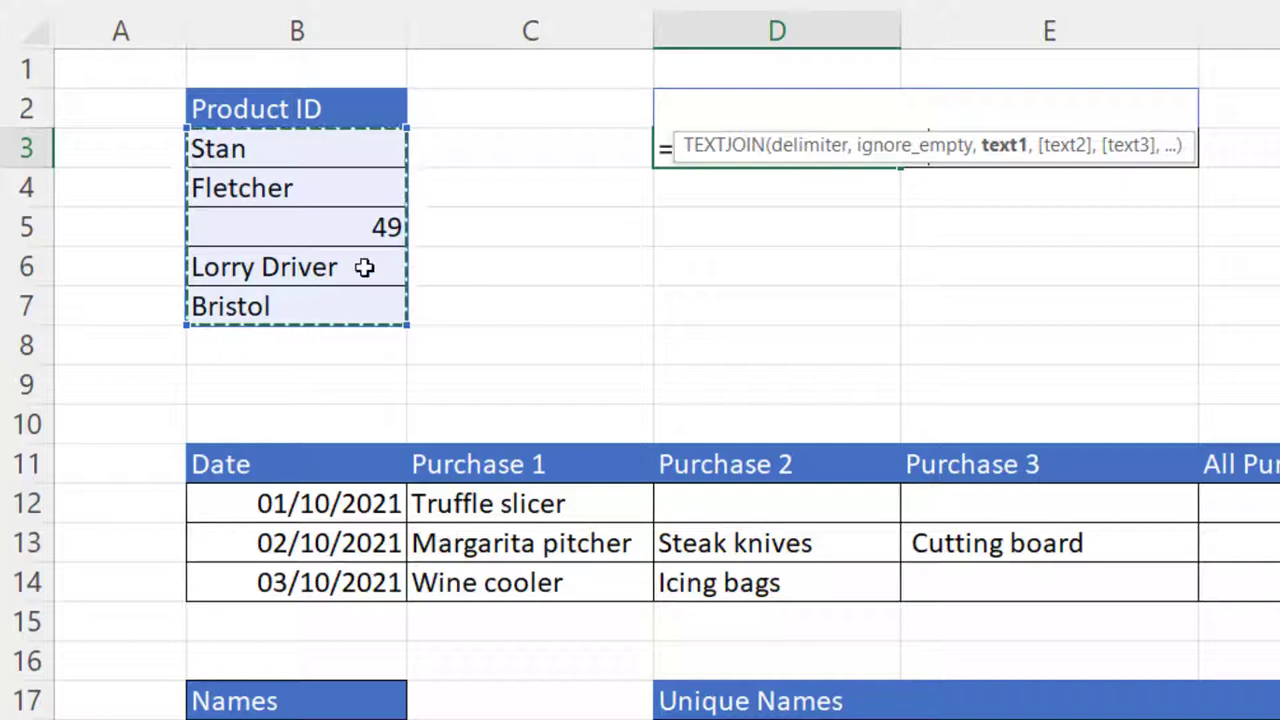
{"action": "type", "text": ")"}
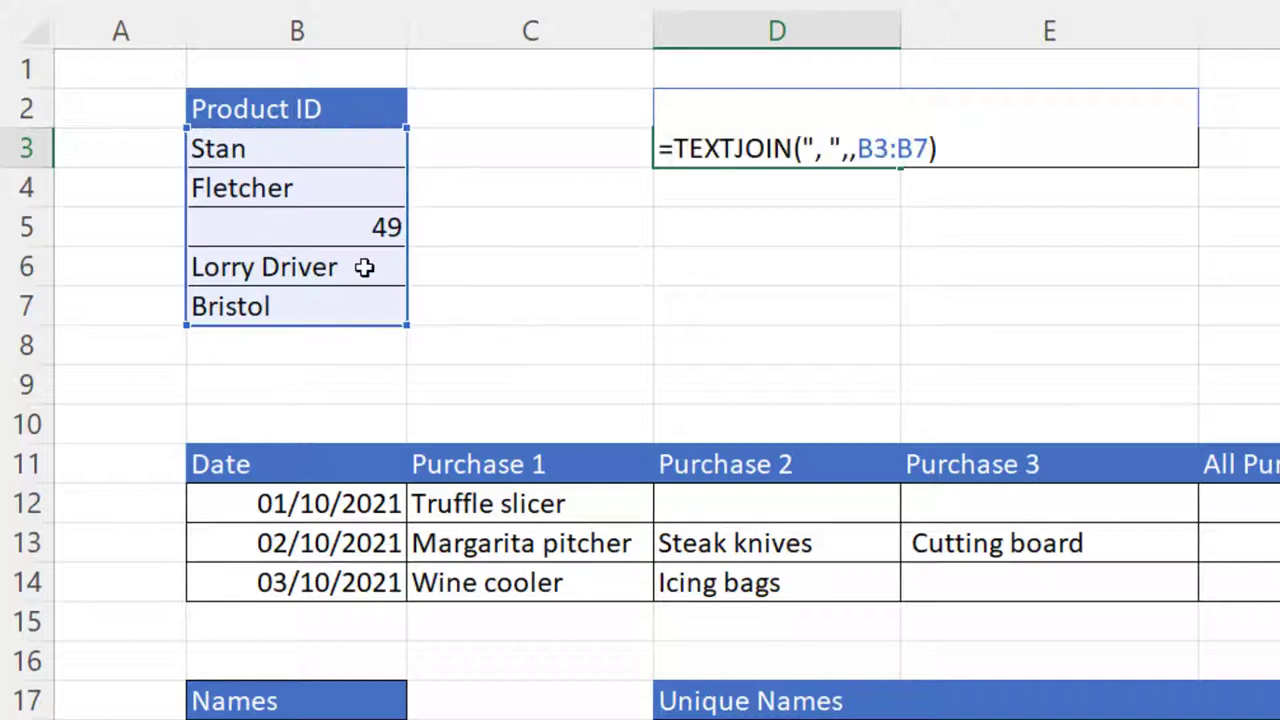
{"action": "key", "text": "Return"}
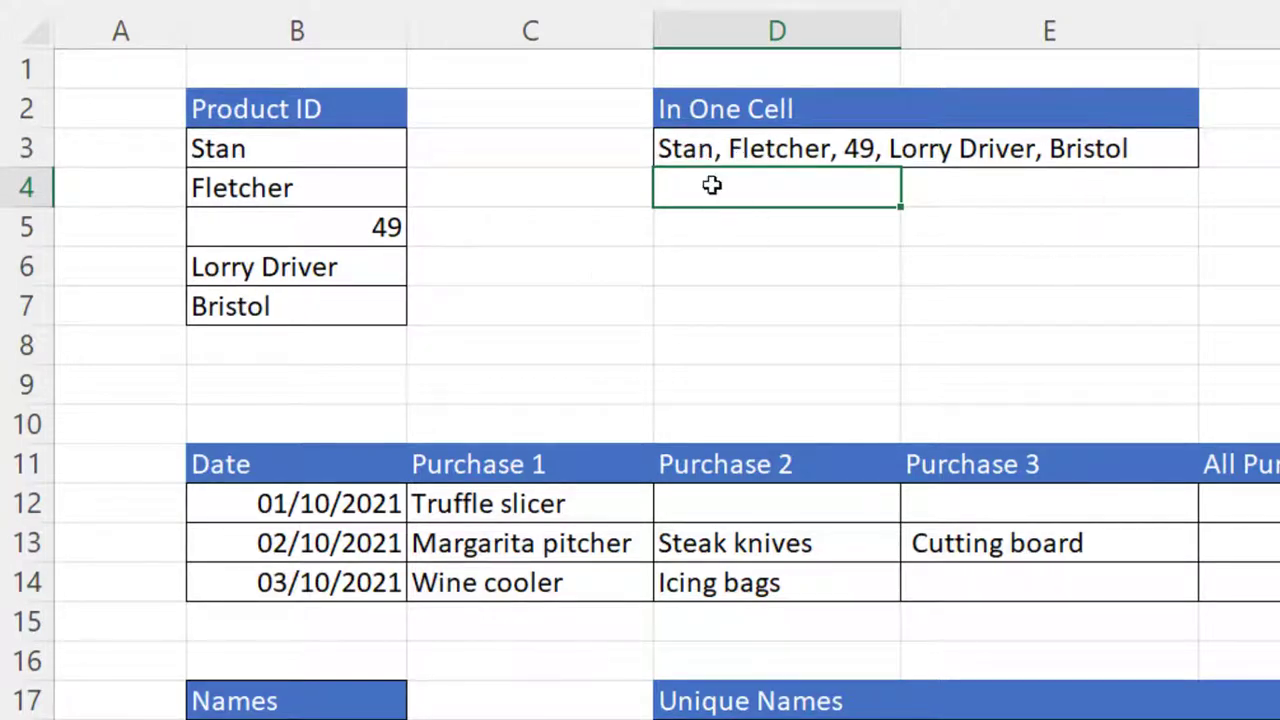
Step: Wrap D3's TEXTJOIN in SUBSTITUTE, replacing "," with an empty string "" for instance number 1 only
{"action": "double_click", "coordinate": [762, 148]}
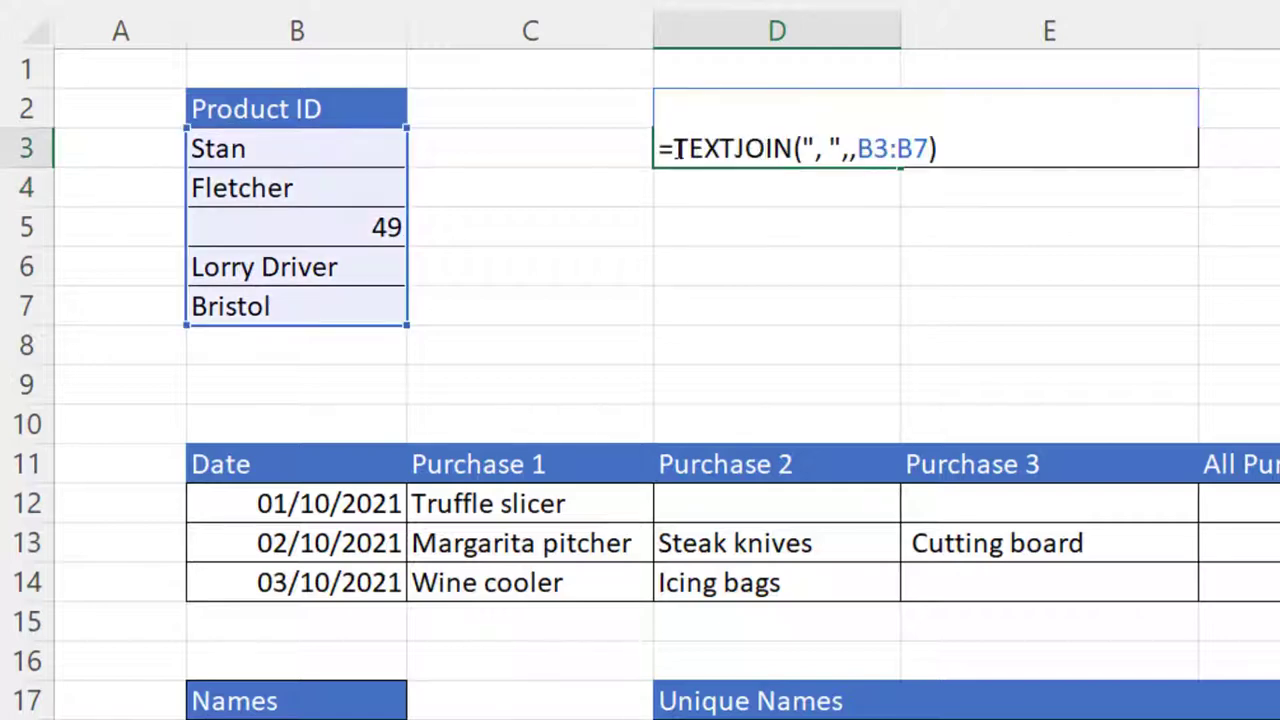
{"action": "type", "text": "b"}
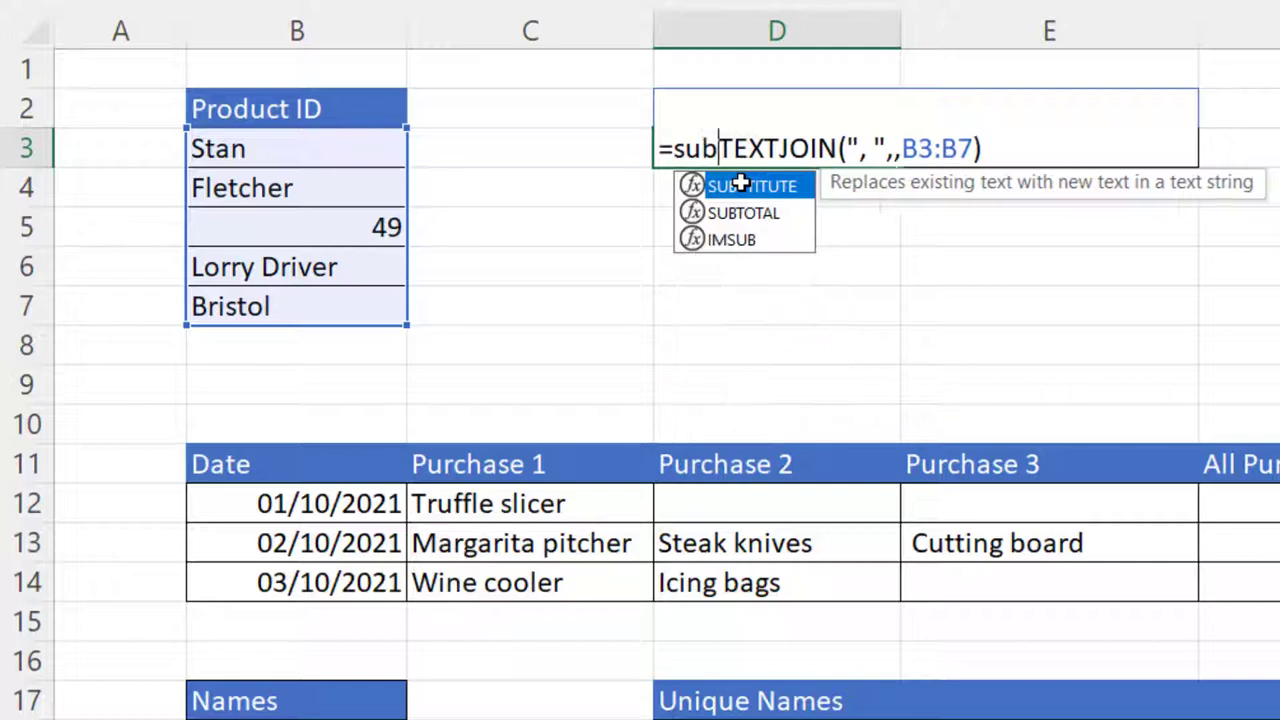
{"action": "double_click", "coordinate": [741, 186]}
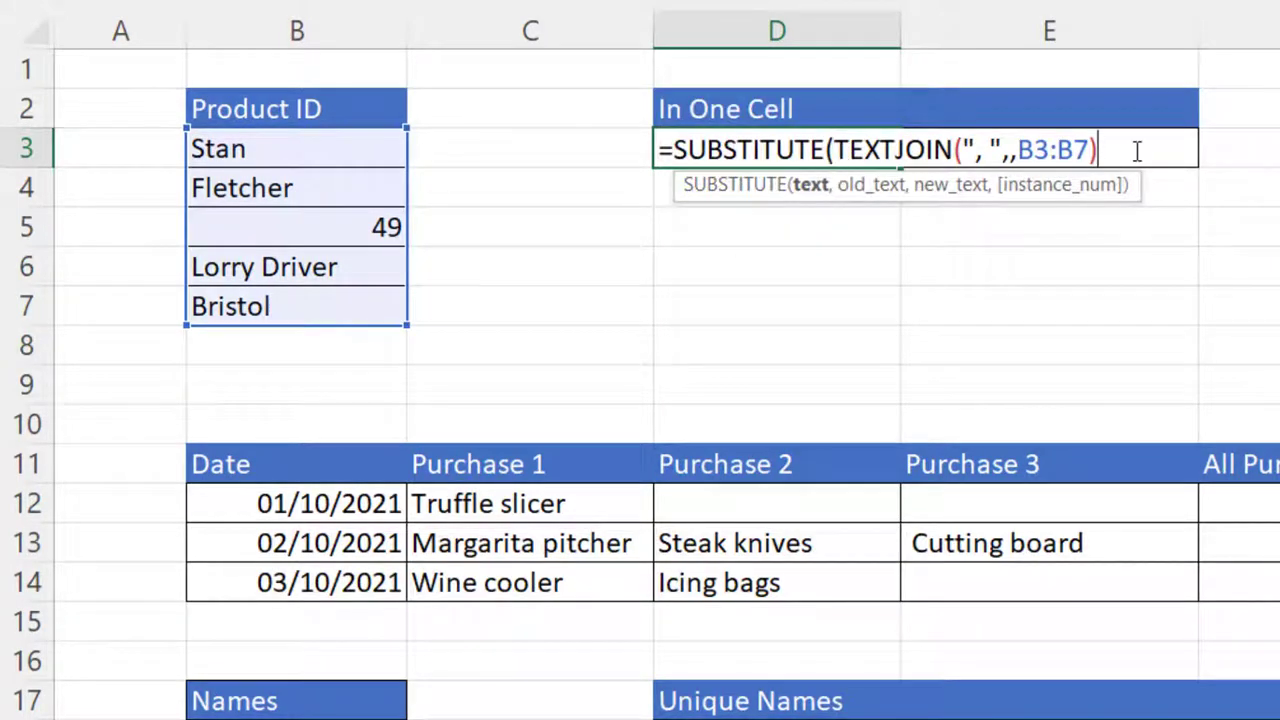
{"action": "type", "text": ","}
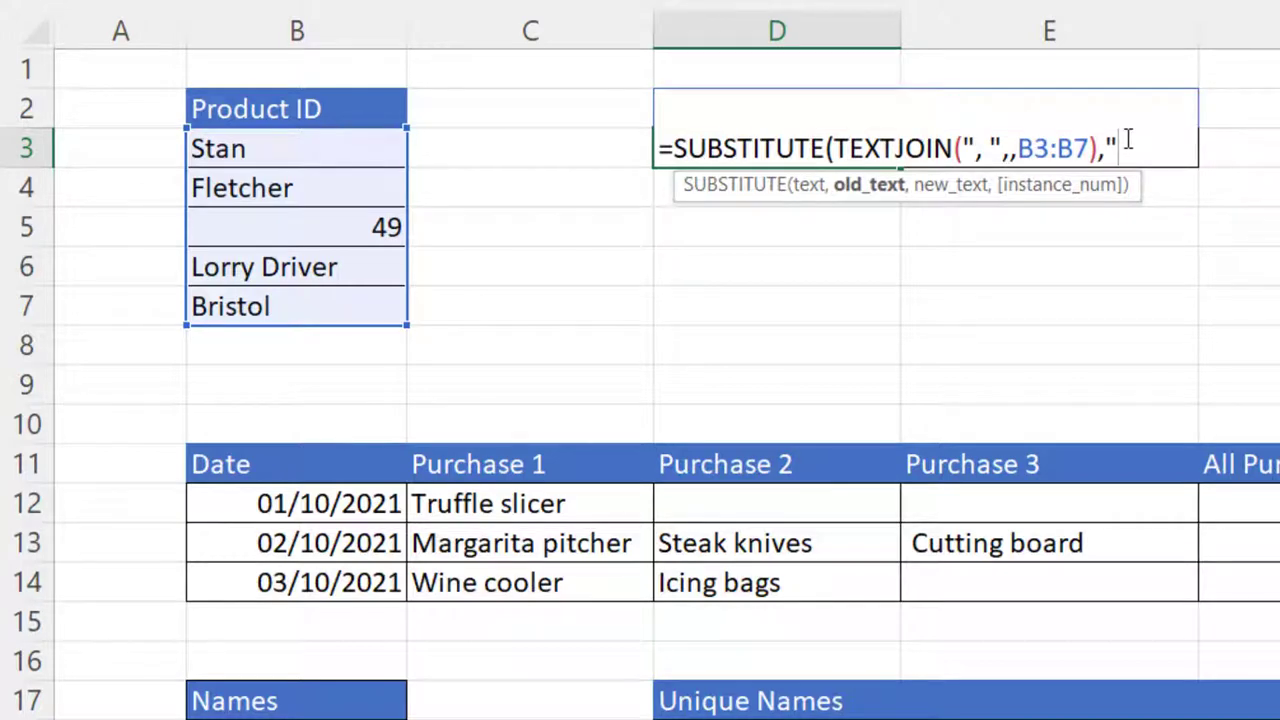
{"action": "type", "text": "\","}
{"action": "type", "text": ",\","}
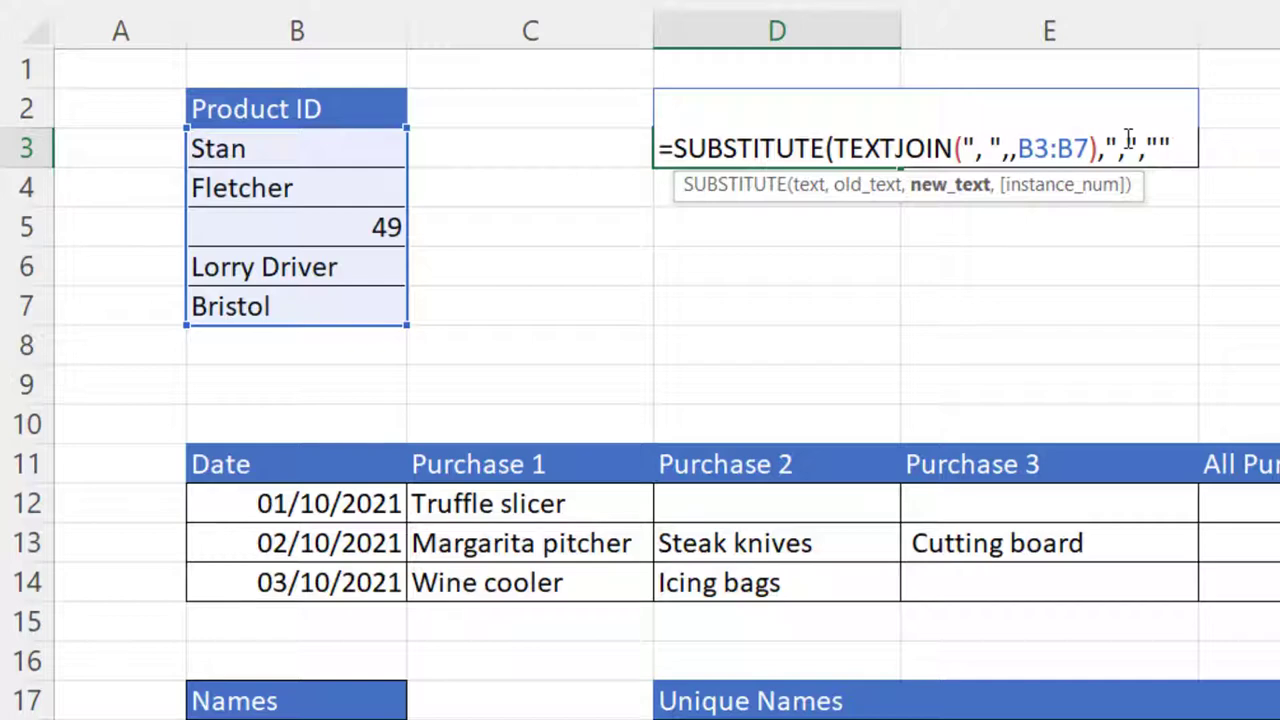
{"action": "type", "text": "\"\","}
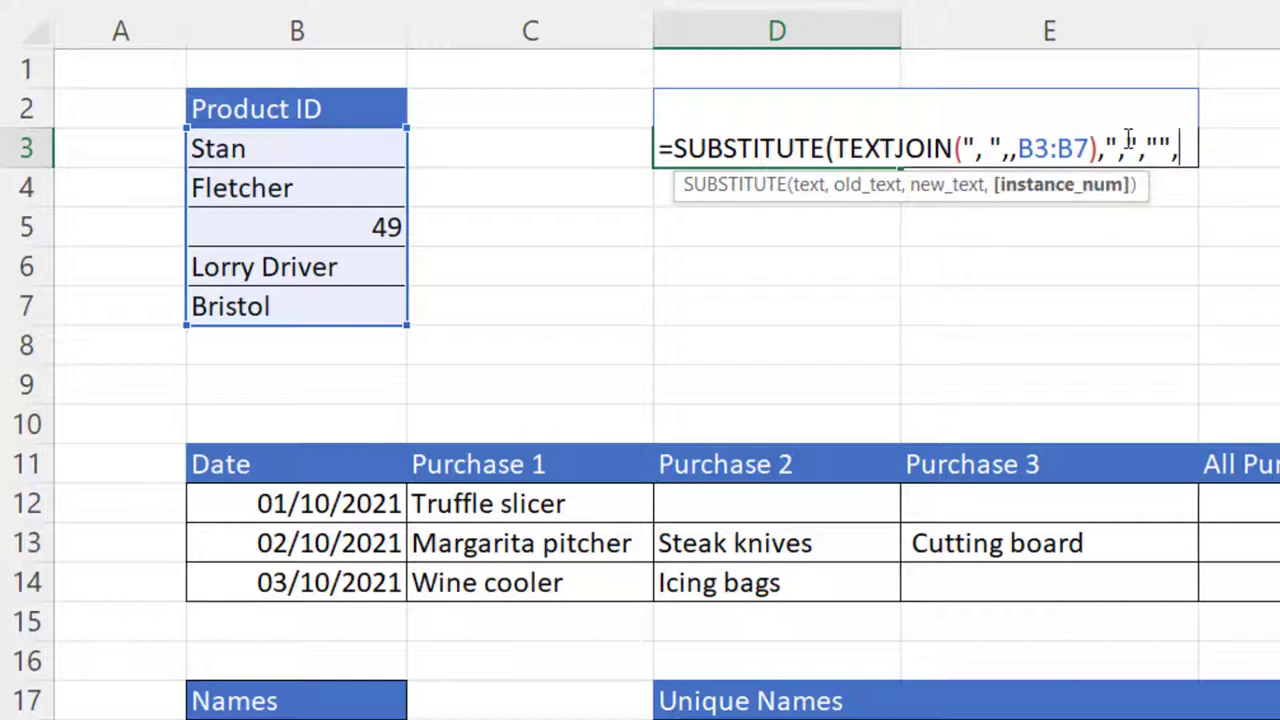
{"action": "type", "text": "1"}
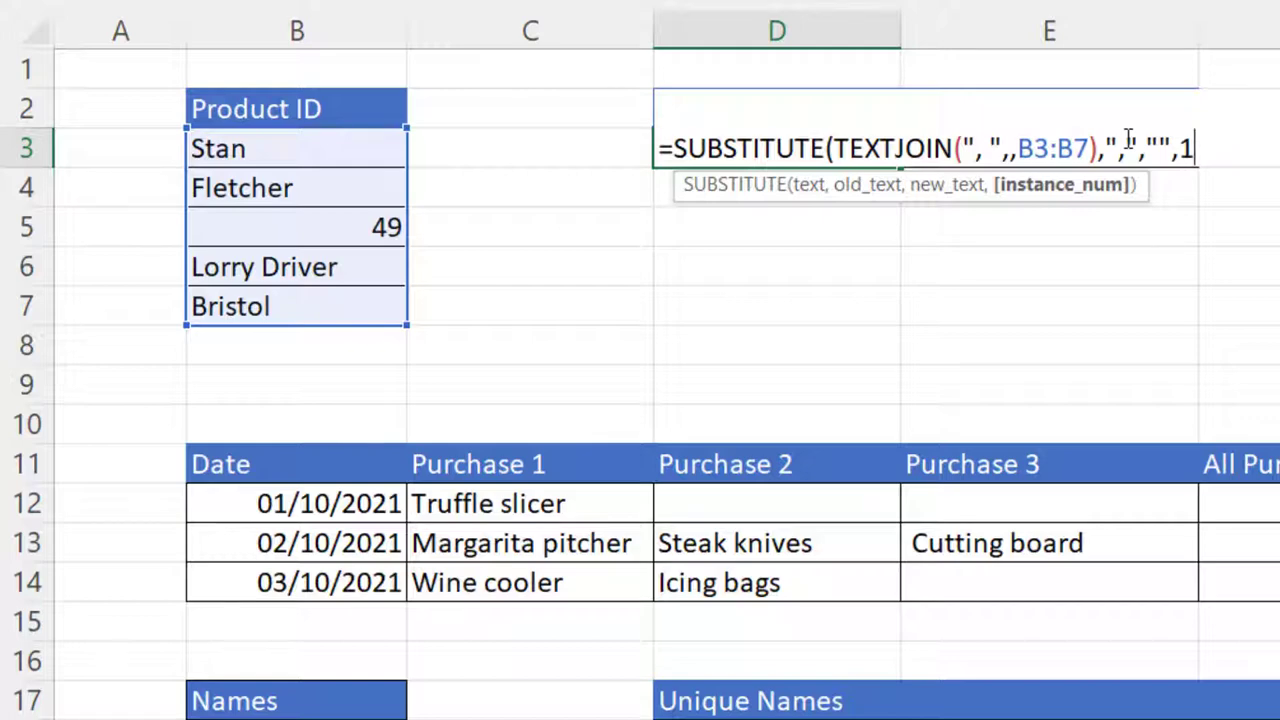
{"action": "type", "text": ")"}
{"action": "key", "text": "Return"}
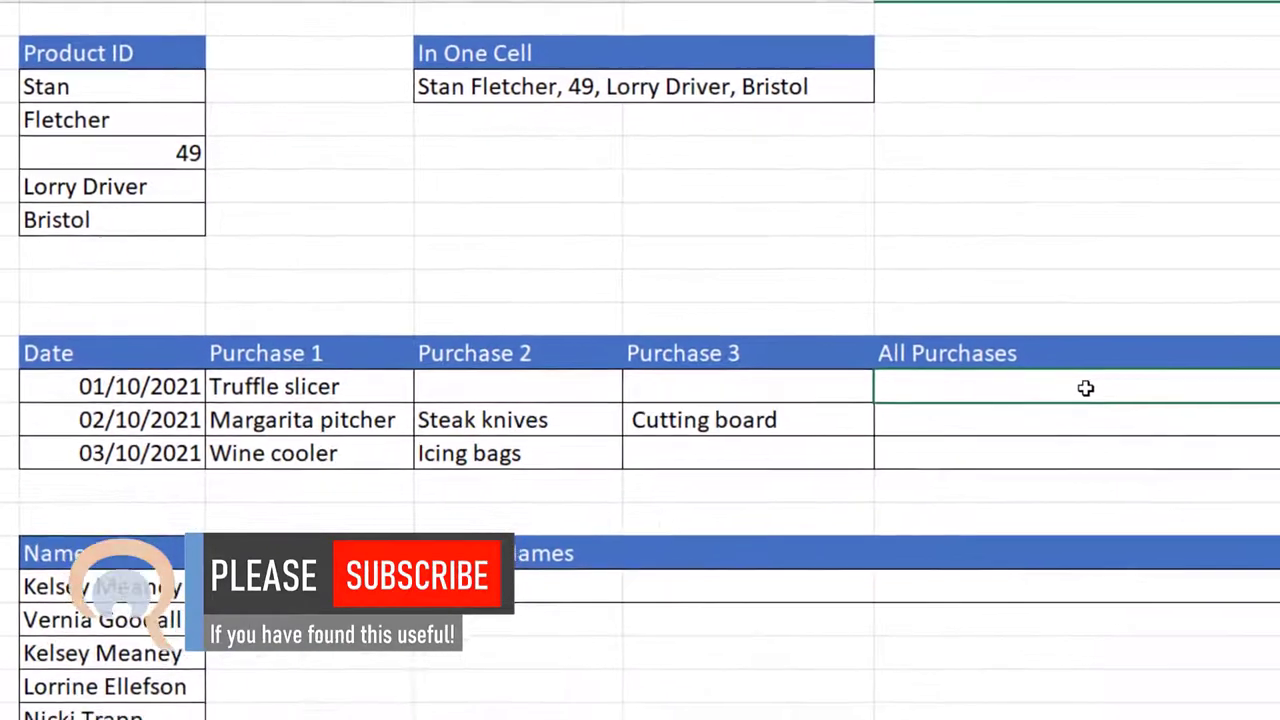
Step: In F12 under All Purchases, enter a TEXTJOIN formula joining C12:E12 with the delimiter ", ", leaving ignore_empty blank
{"action": "type", "text": "=text"}
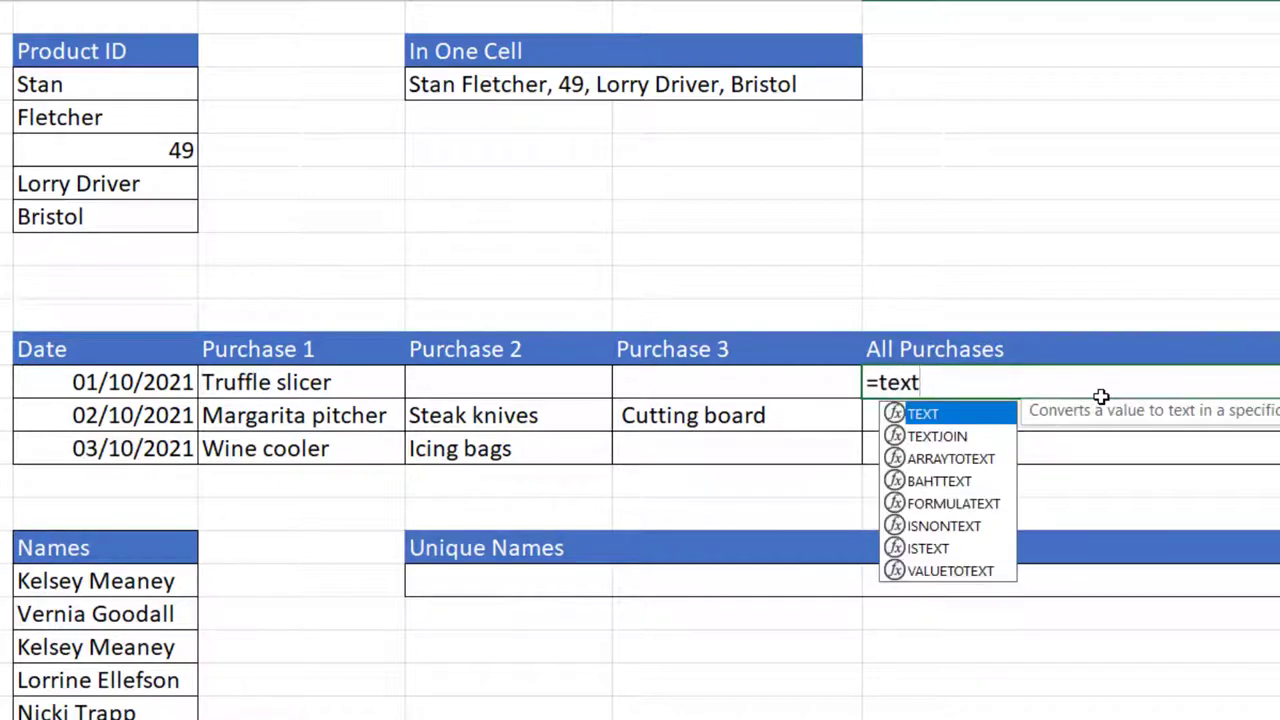
{"action": "double_click", "coordinate": [960, 437]}
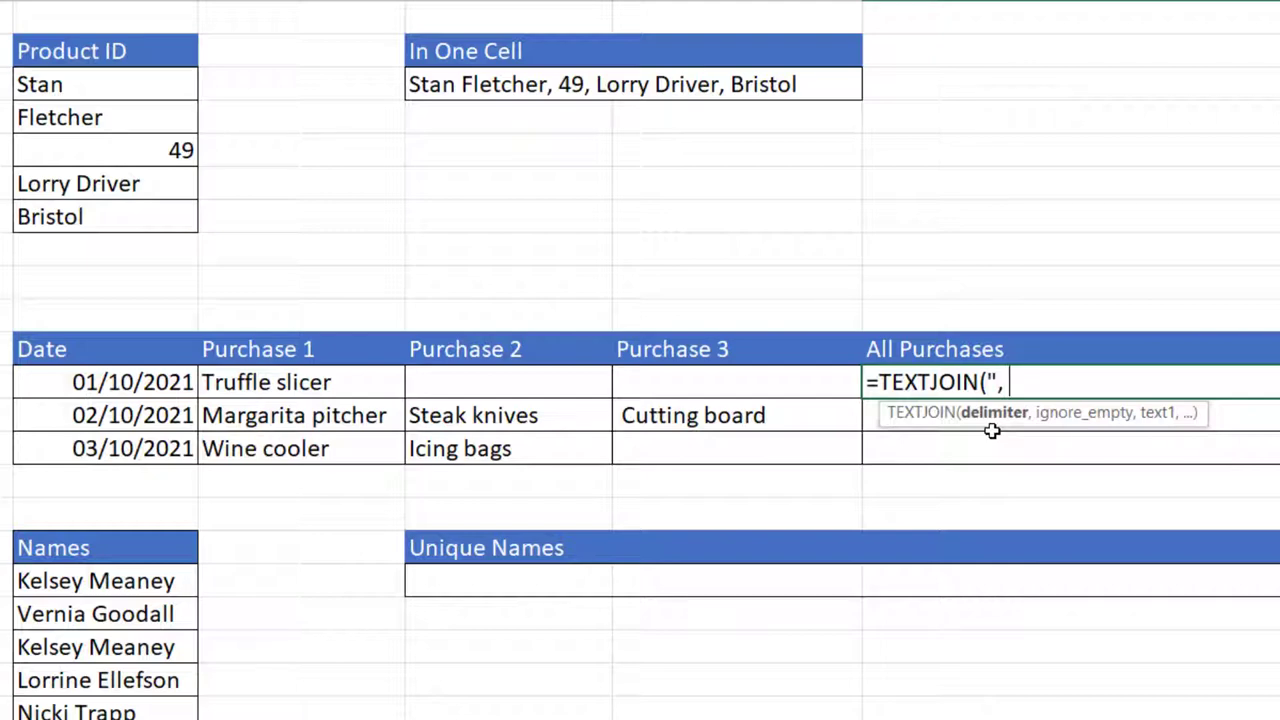
{"action": "type", "text": "\", \","}
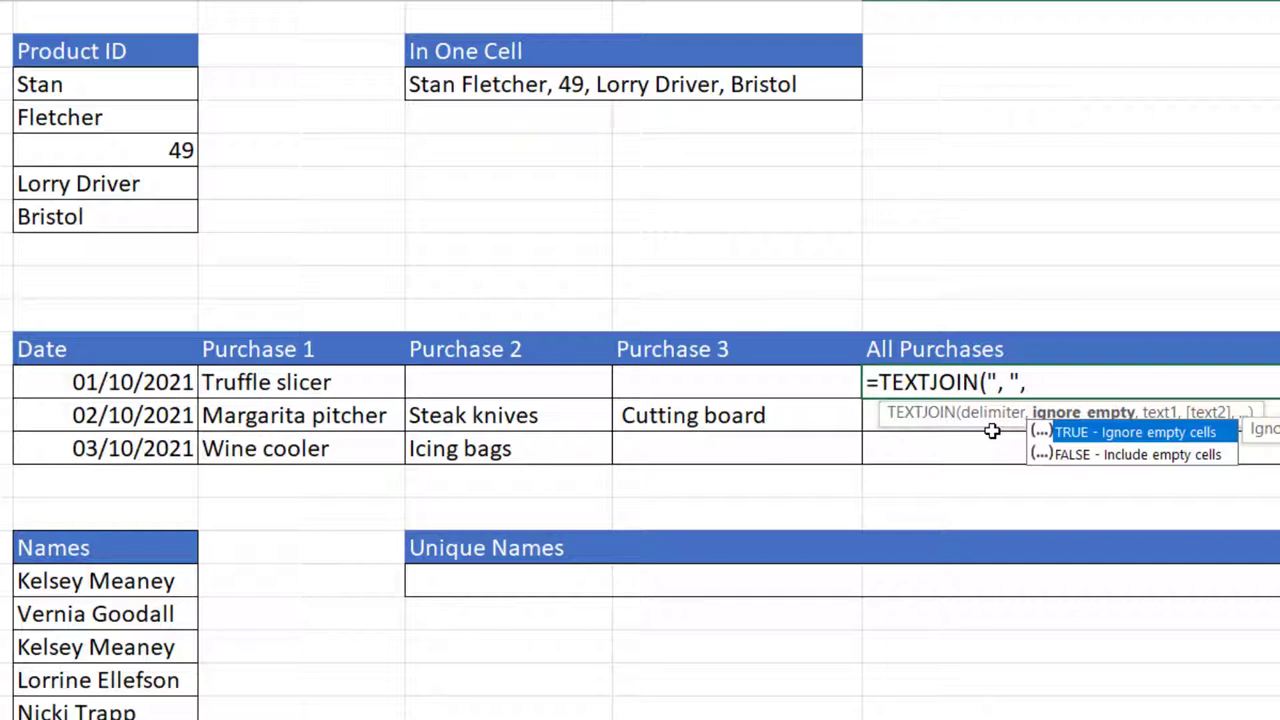
{"action": "type", "text": ","}
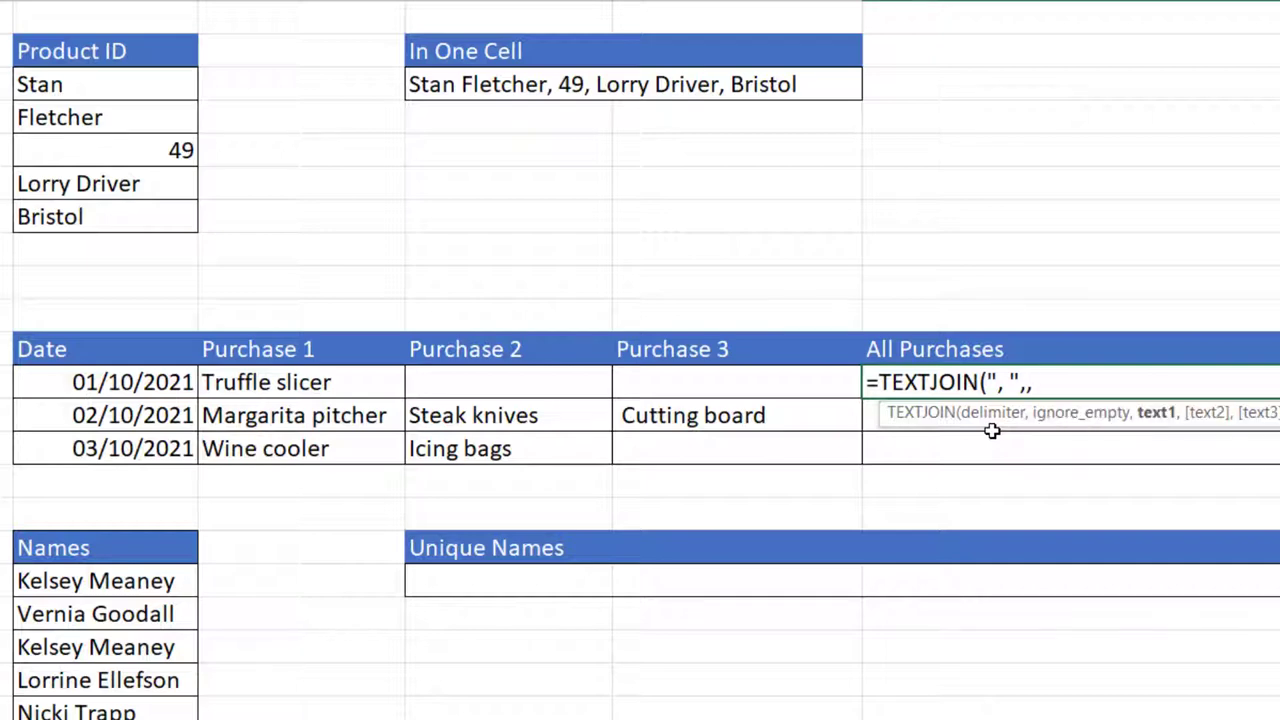
{"action": "left_click_drag", "start_coordinate": [303, 382], "coordinate": [717, 386]}
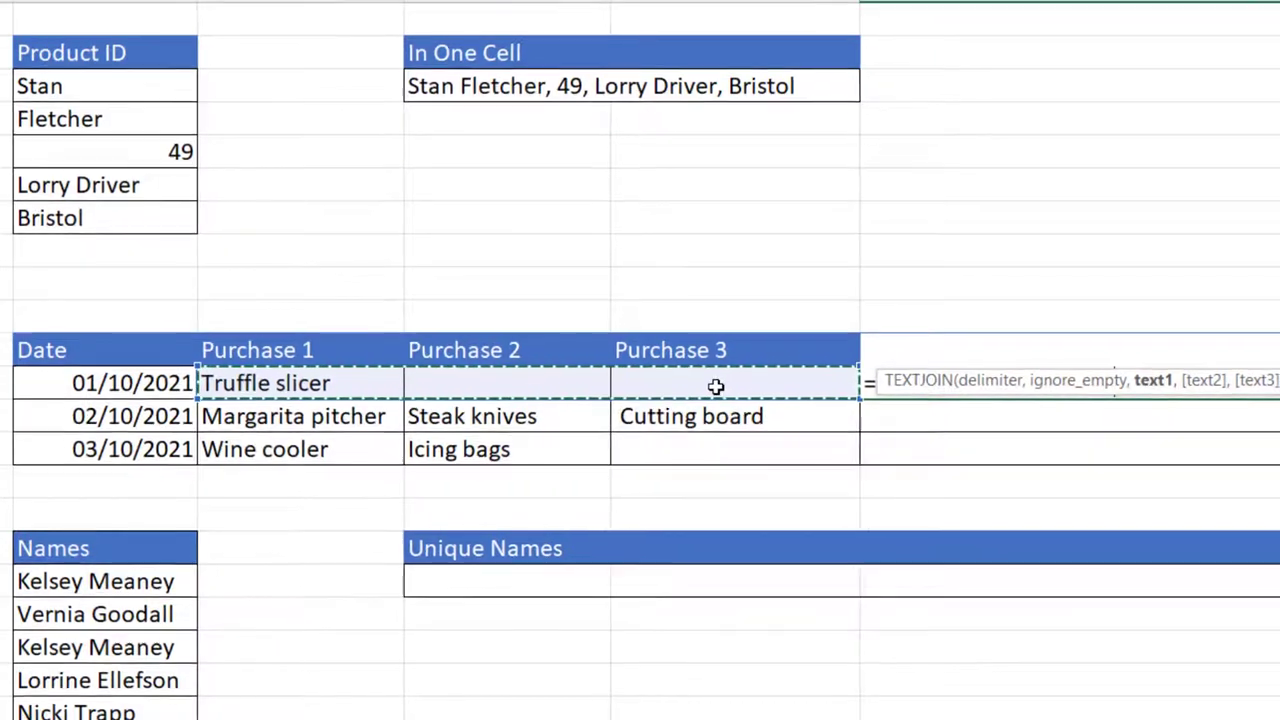
{"action": "type", "text": ")"}
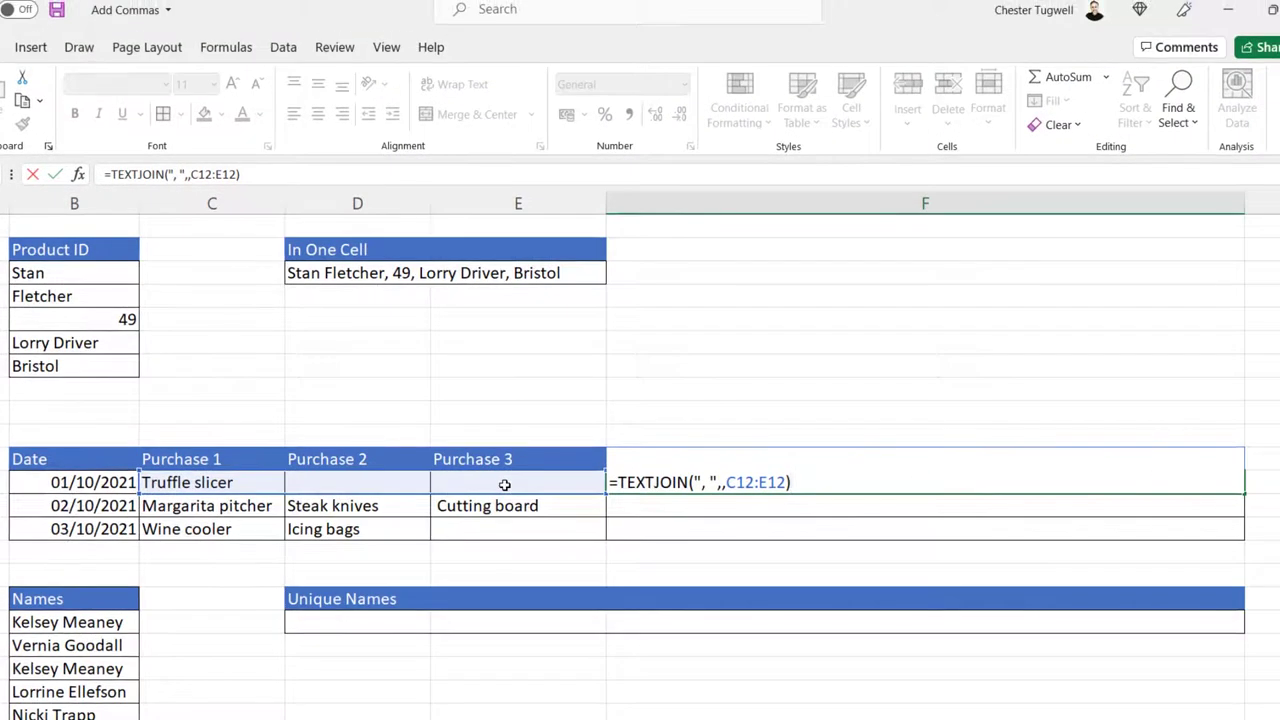
{"action": "key", "text": "Return"}
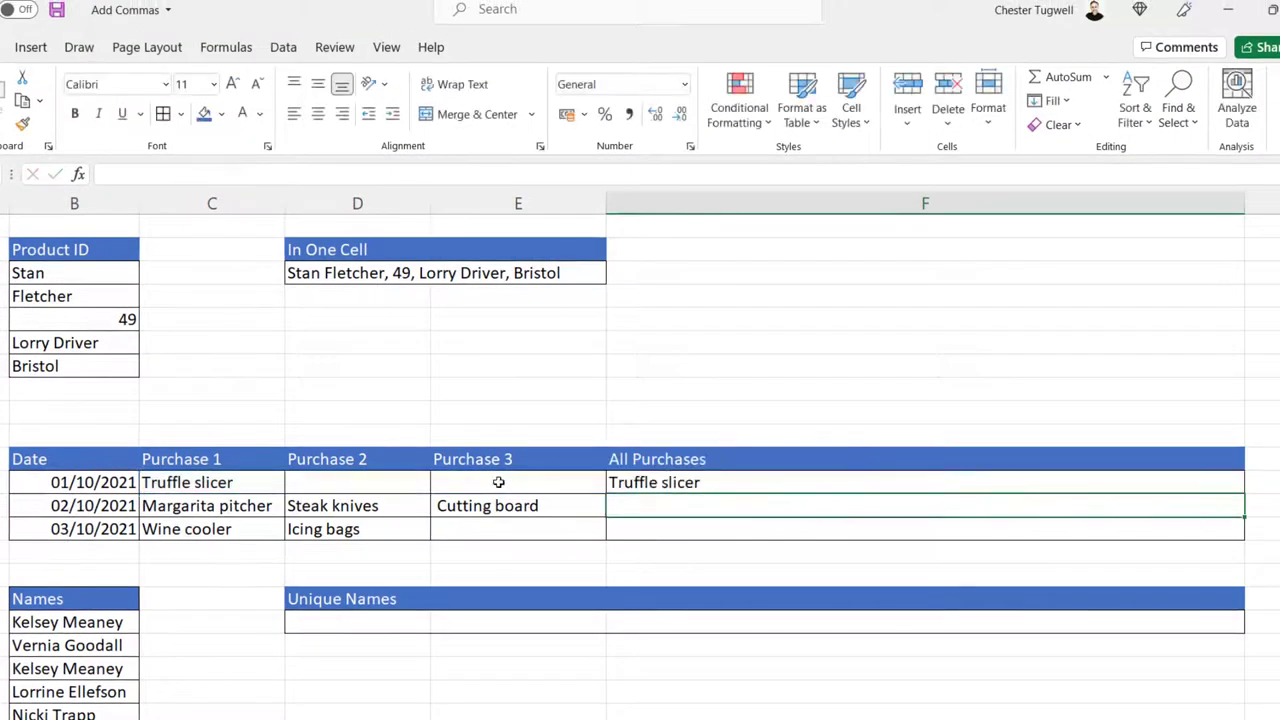
Step: Fill the All Purchases formula in F12 down to F14
{"action": "left_click", "coordinate": [690, 485]}
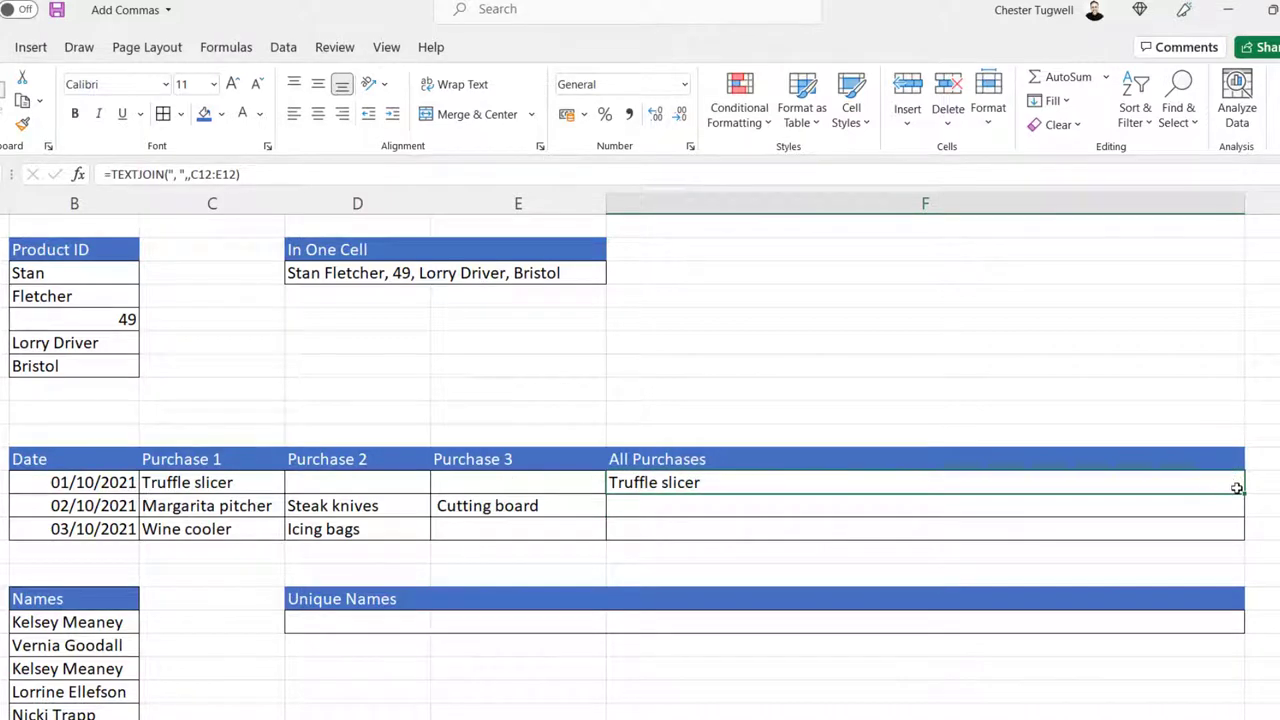
{"action": "double_click", "coordinate": [1246, 493]}
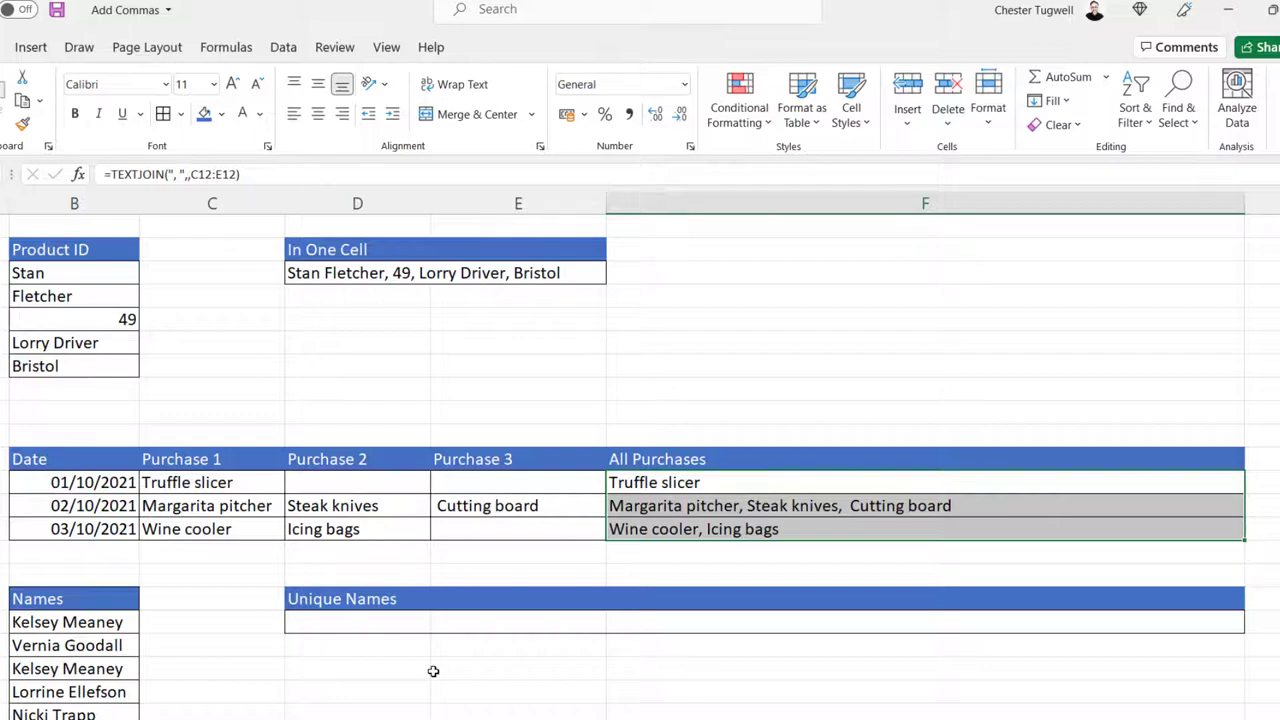
Step: In D18 under Unique Names, enter a UNIQUE formula on the Names range B18:B30
{"action": "scroll", "coordinate": [431, 671], "scroll_direction": "down", "scroll_amount": 3}
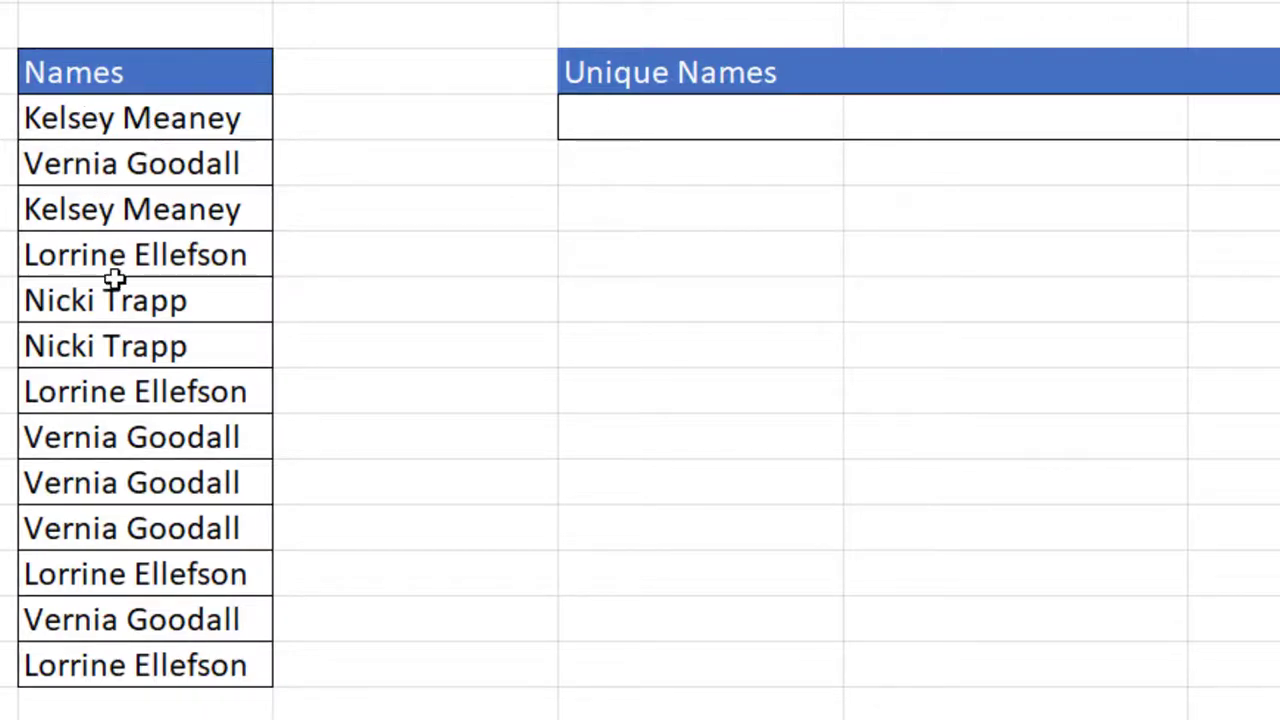
{"action": "left_click", "coordinate": [727, 124]}
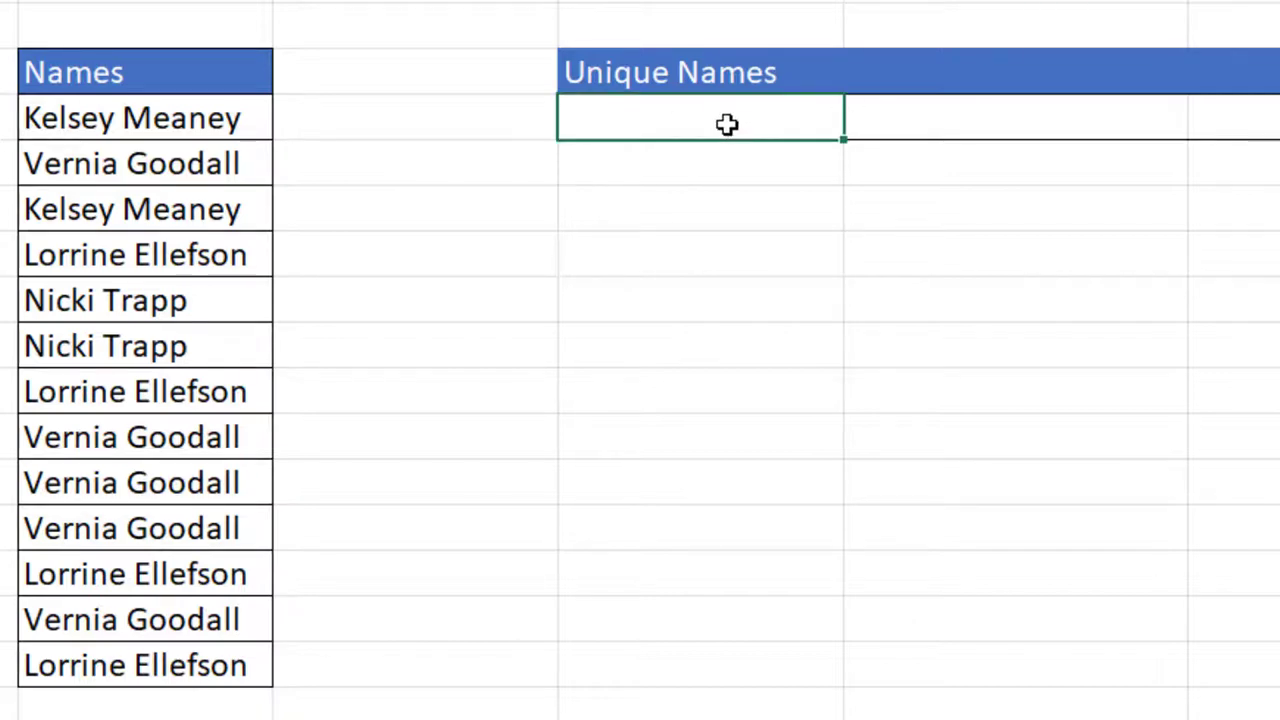
{"action": "type", "text": "-"}
{"action": "key", "text": "BackSpace"}
{"action": "type", "text": "="}
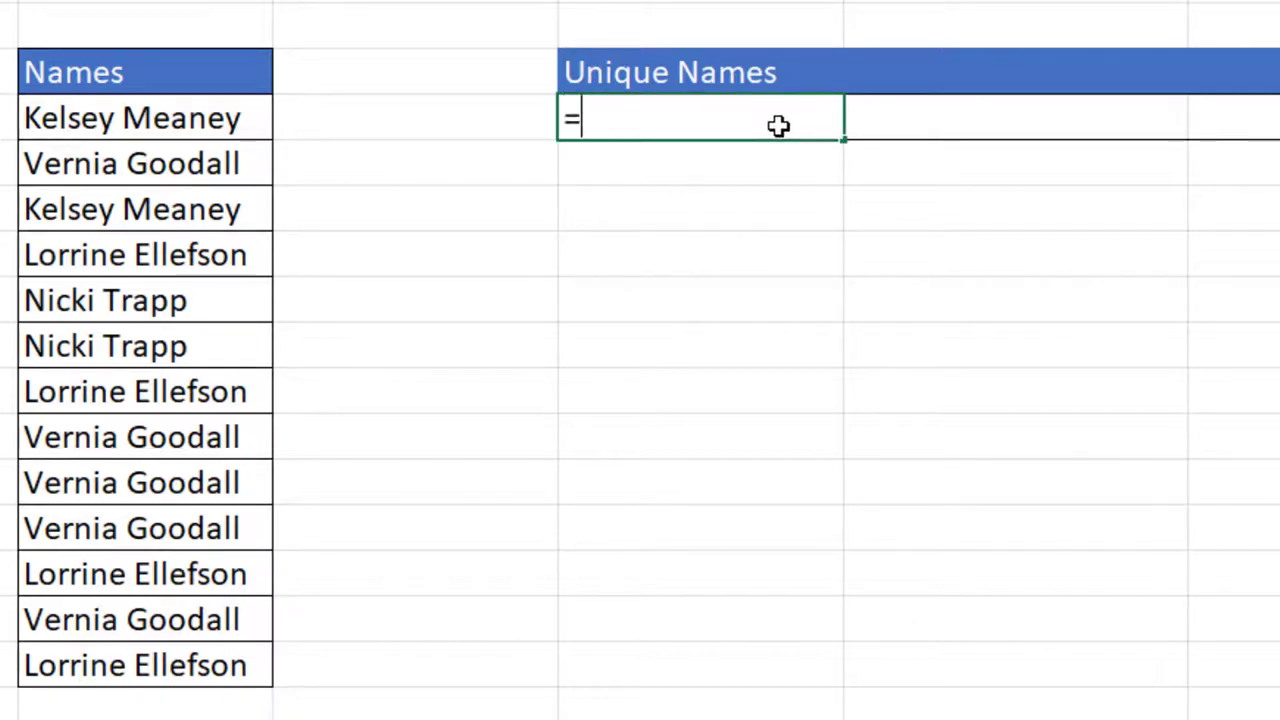
{"action": "type", "text": "uni"}
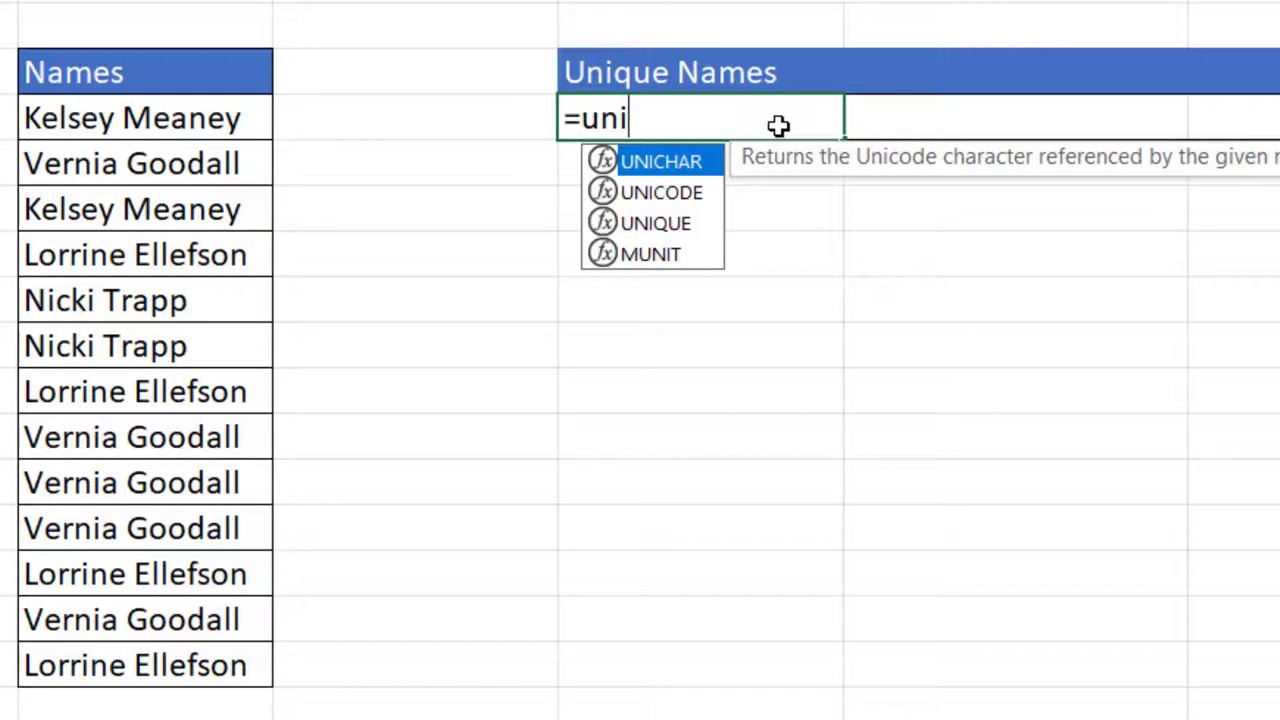
{"action": "double_click", "coordinate": [672, 226]}
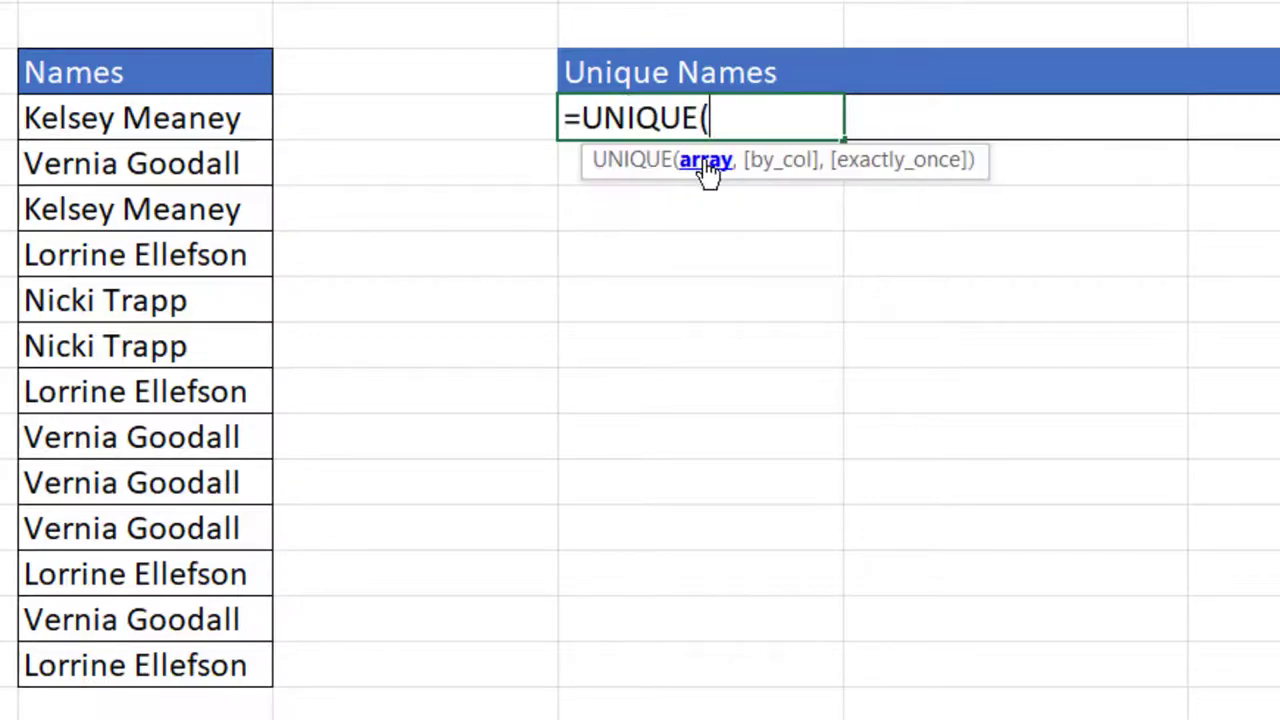
{"action": "left_click_drag", "start_coordinate": [168, 120], "coordinate": [136, 645]}
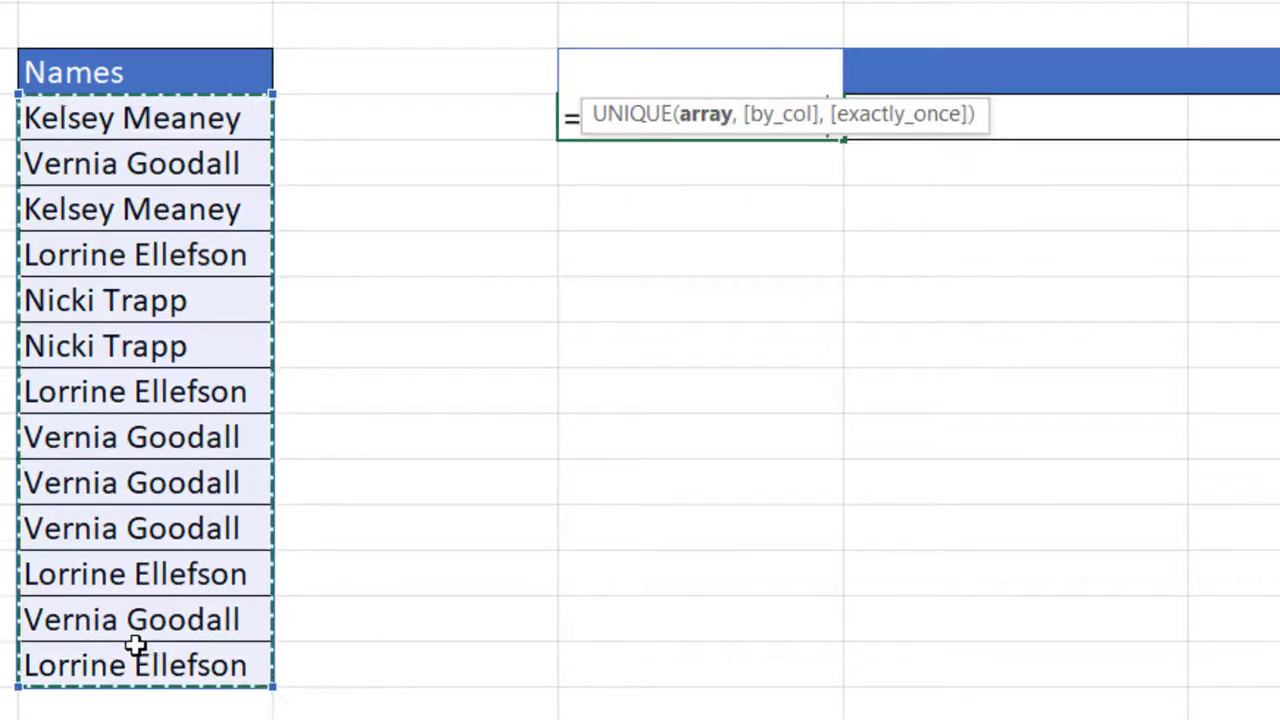
{"action": "type", "text": ")"}
{"action": "key", "text": "Return"}
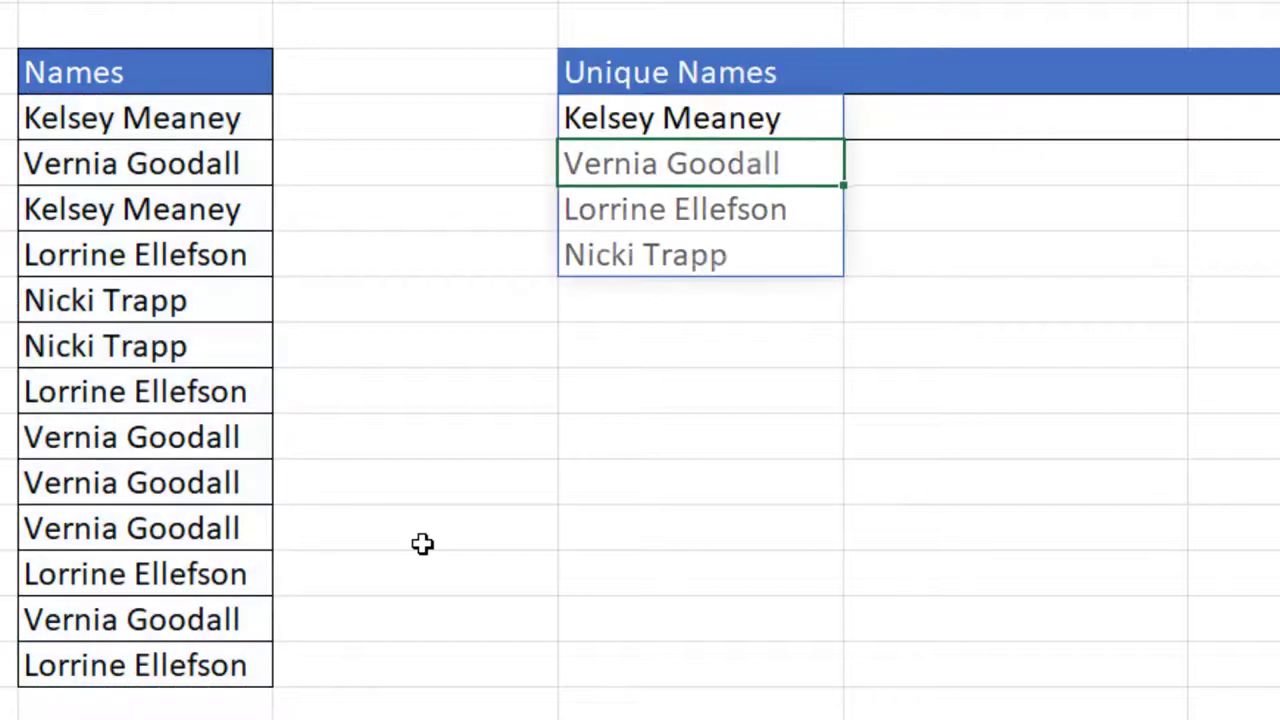
Step: Wrap D18's UNIQUE formula in TEXTJOIN with the delimiter ", " and a blank ignore_empty argument
{"action": "double_click", "coordinate": [651, 117]}
{"action": "key", "text": "Left"}
{"action": "key", "text": "Left"}
{"action": "key", "text": "Left"}
{"action": "key", "text": "Left"}
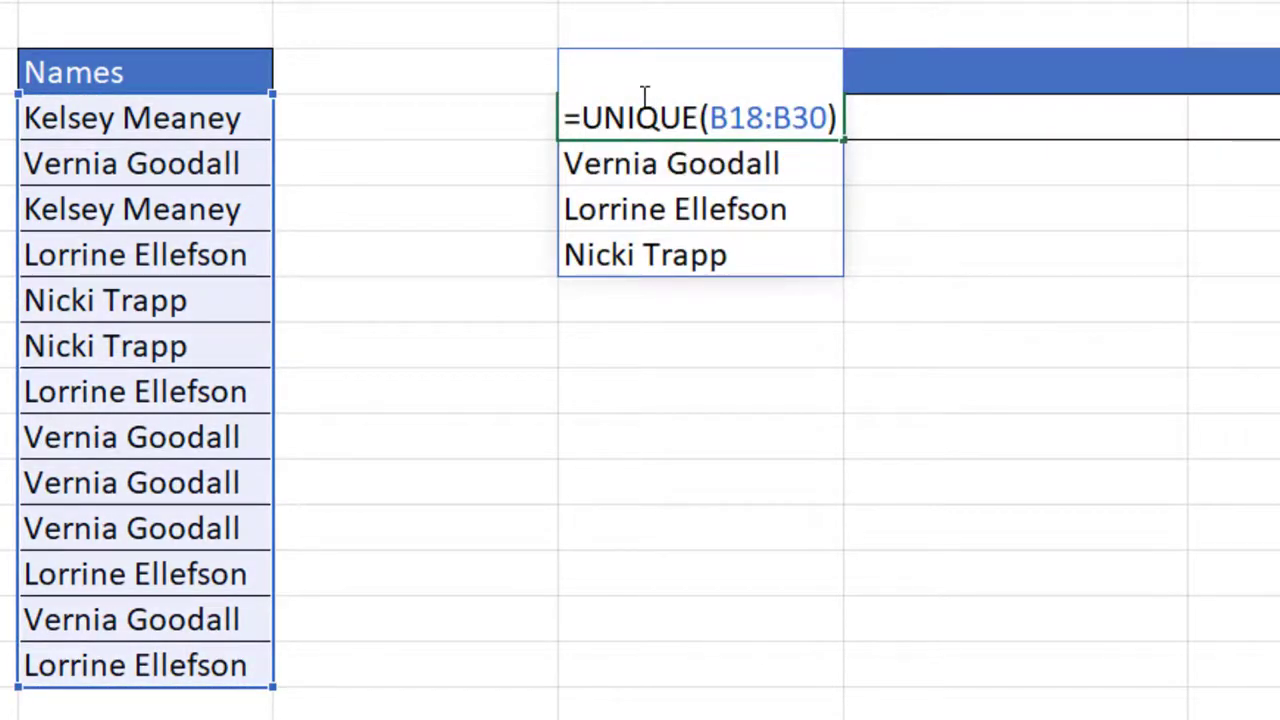
{"action": "type", "text": "textjoi"}
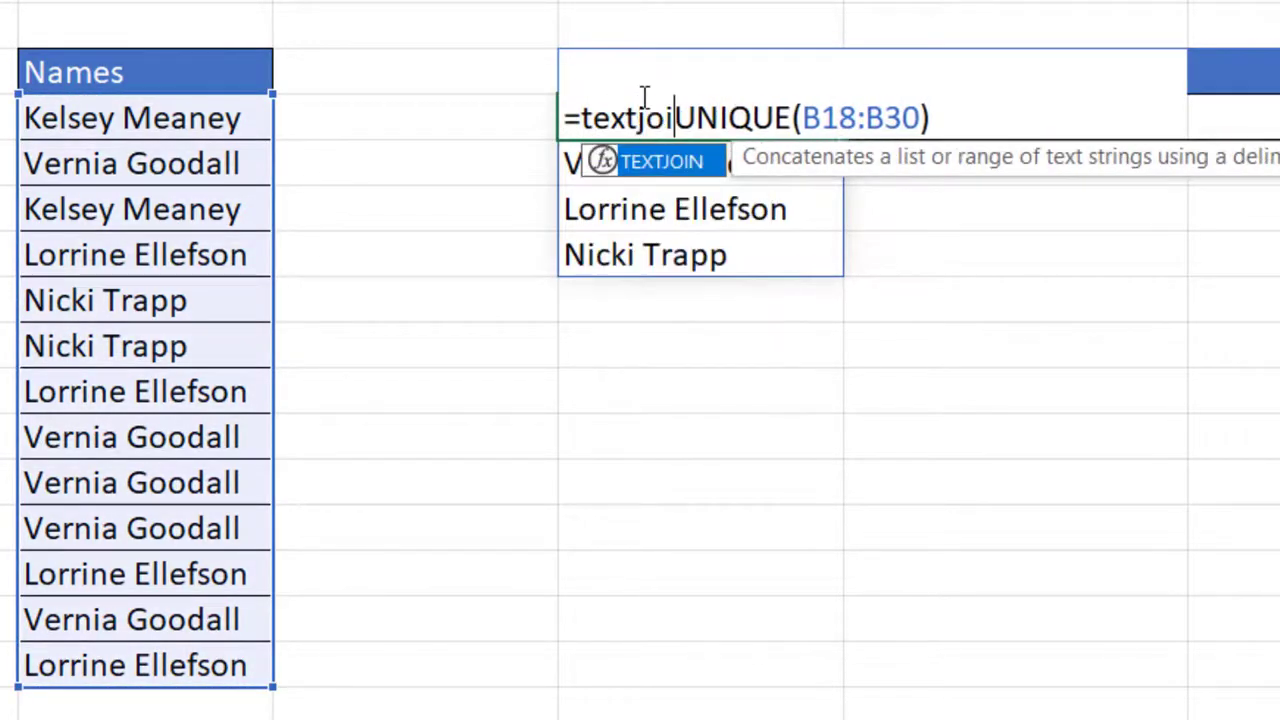
{"action": "type", "text": "n(\""}
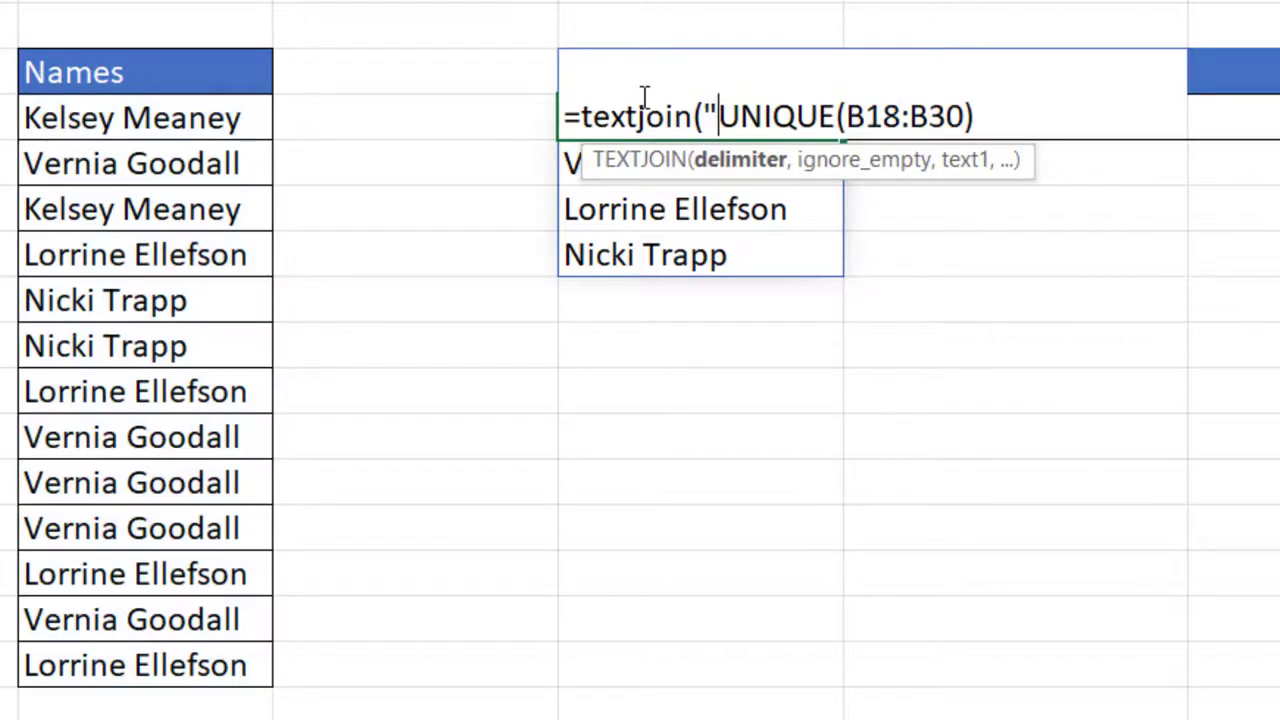
{"action": "type", "text": ", \""}
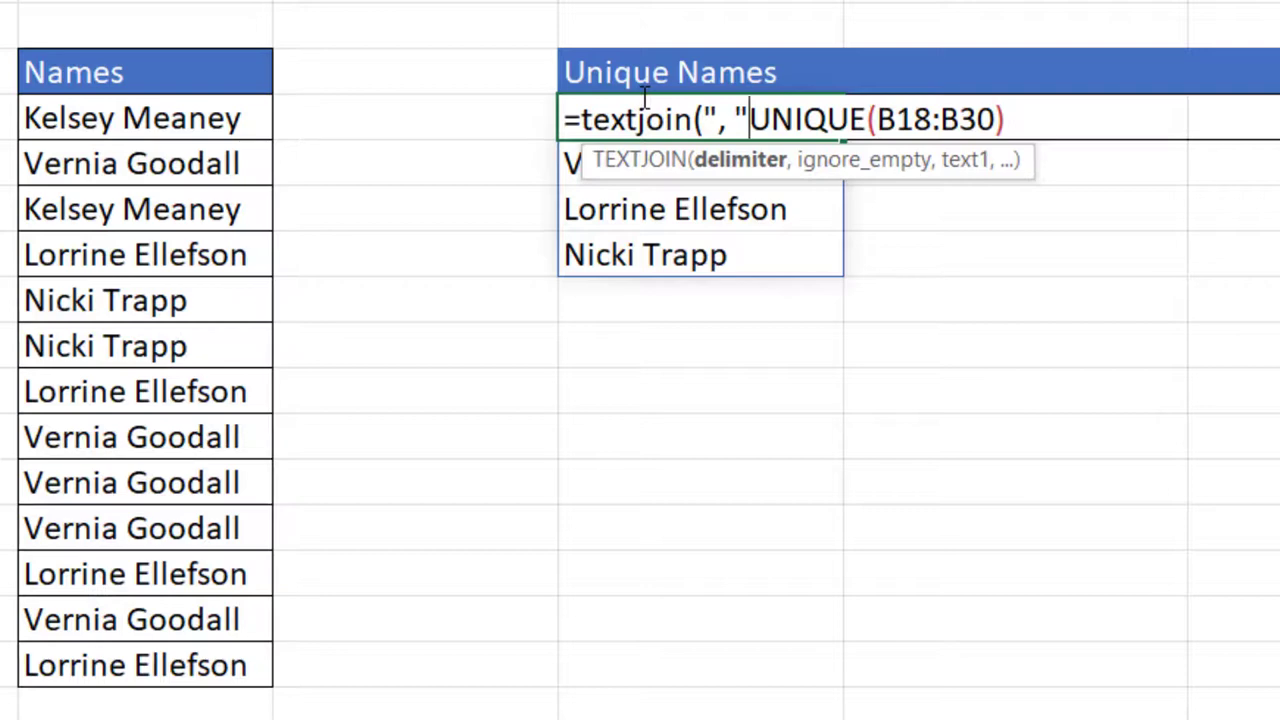
{"action": "type", "text": ",,"}
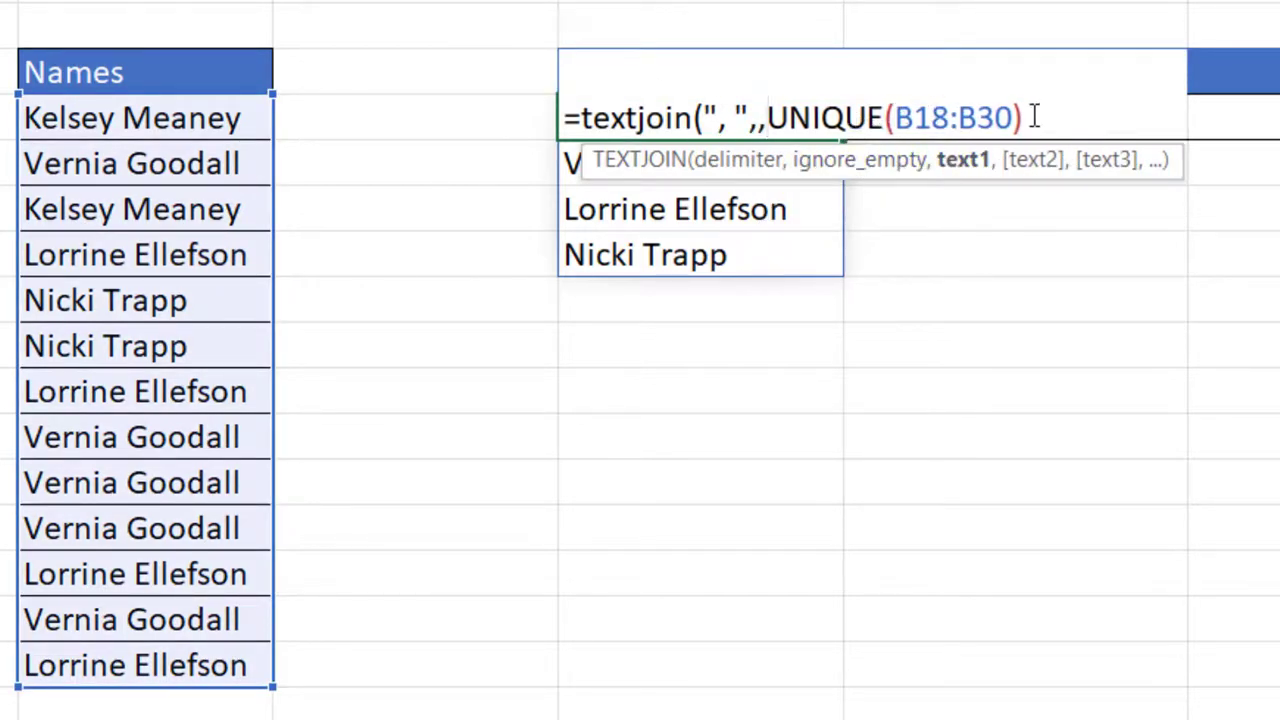
{"action": "type", "text": ")"}
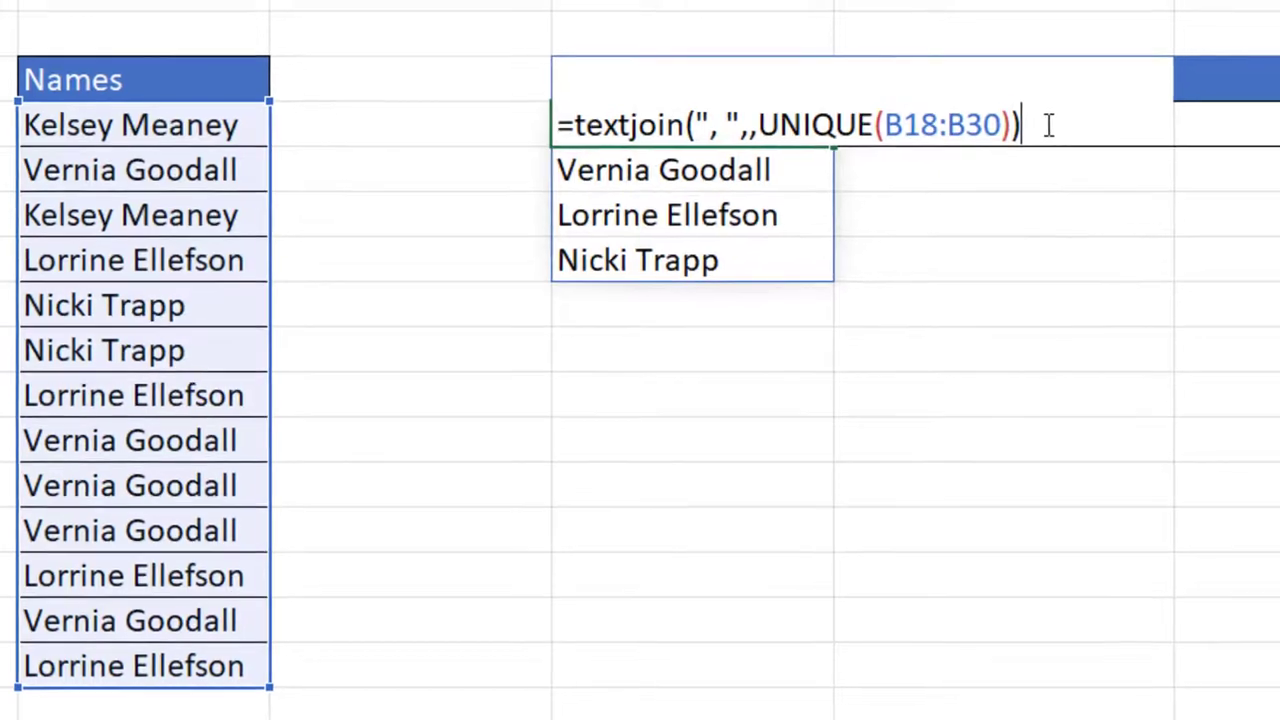
{"action": "key", "text": "Return"}
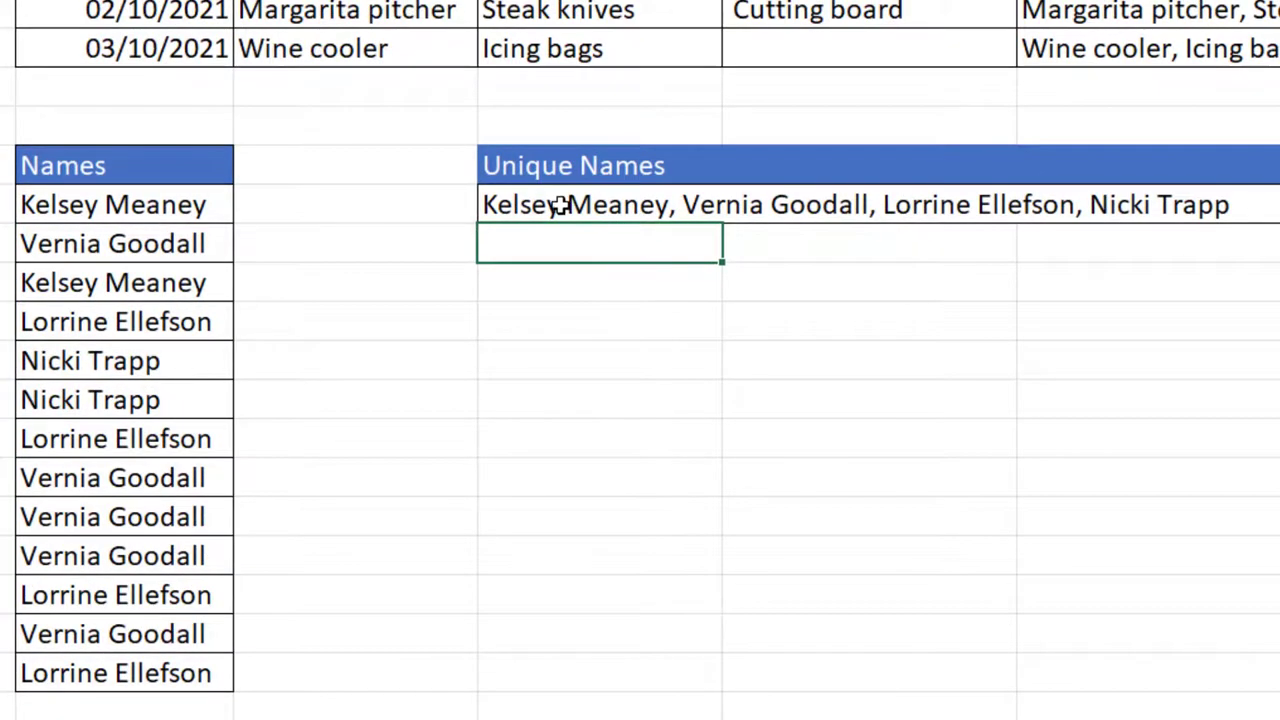